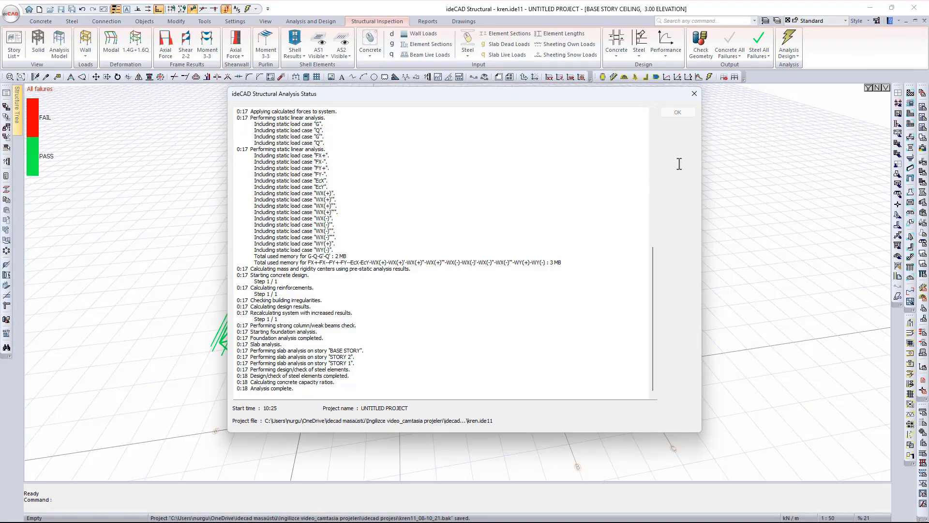
# - Close the completed Analysis Status report so the steel hall's All failures map is shown
pyautogui.click(684, 114)
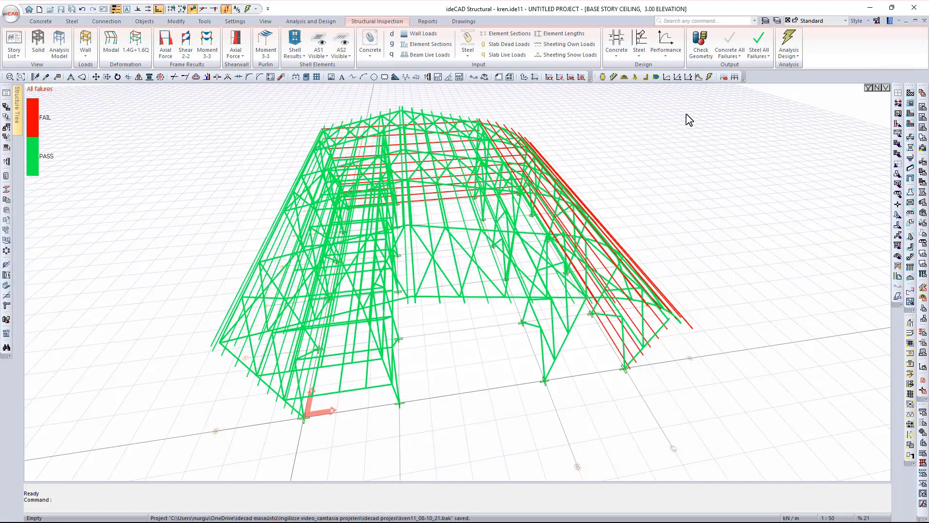
# - Render the hall as Solid With Edges and orbit and zoom to a lower perspective viewpoint
pyautogui.rightClick(721, 222)
pyautogui.click(748, 463)
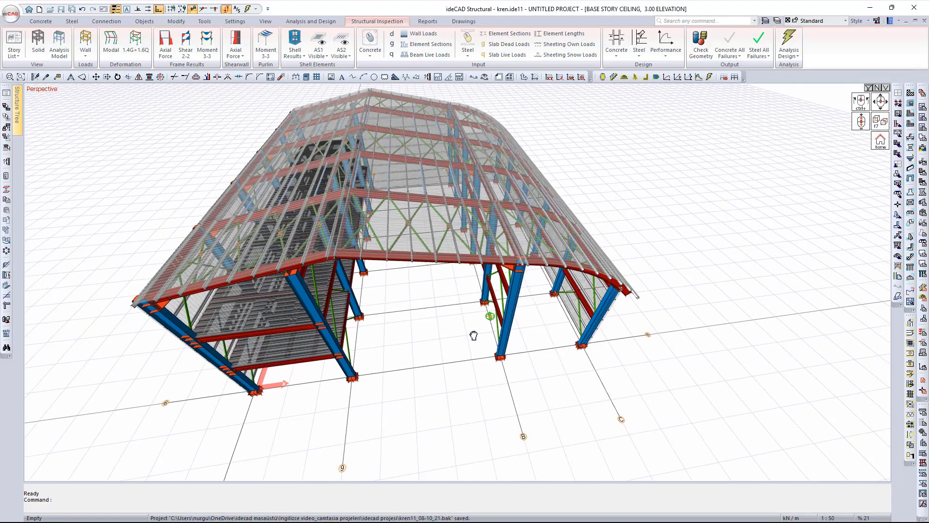
pyautogui.moveTo(474, 336); pyautogui.dragTo(454, 378, button='middle')
pyautogui.keyDown('ctrl'); pyautogui.moveTo(539, 341); pyautogui.dragTo(530, 310, button='middle'); pyautogui.keyUp('ctrl')
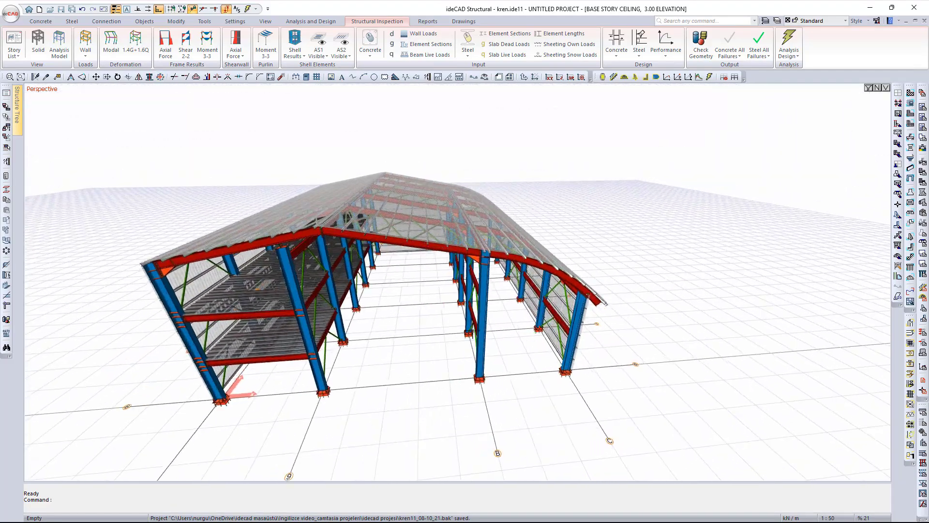
pyautogui.moveTo(441, 343)
pyautogui.mouseDown(button='middle')
pyautogui.moveTo(437, 359)
pyautogui.moveTo(423, 356)
pyautogui.moveTo(429, 328)
pyautogui.mouseUp(button='middle')
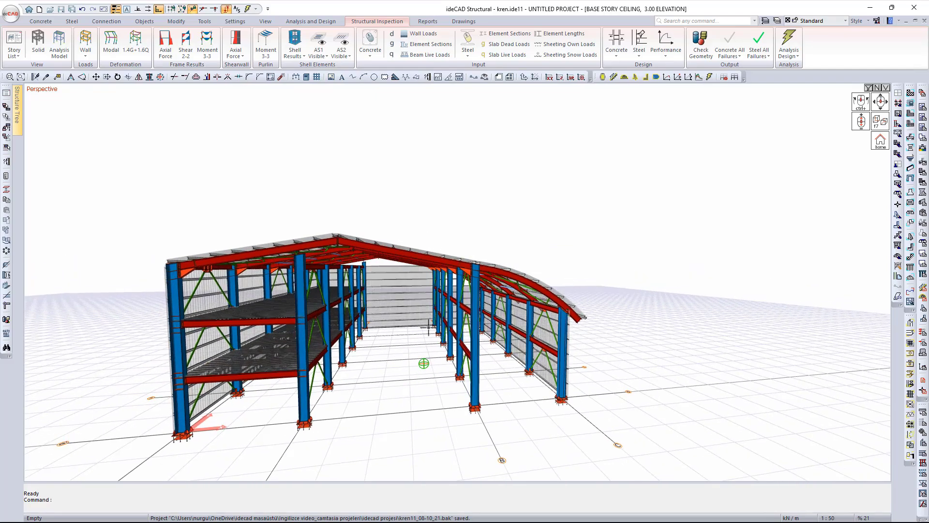
pyautogui.scroll(1, 428, 328)
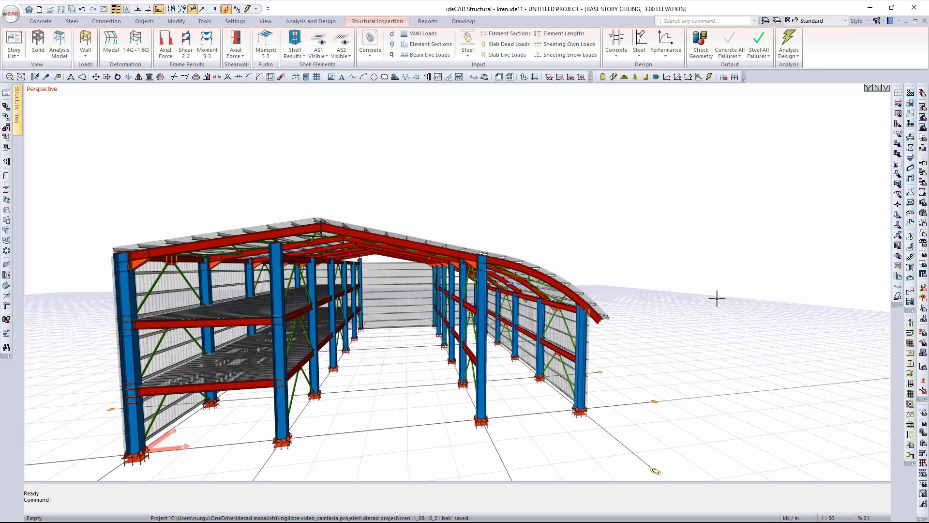
# - Show the Analysis Model with node numbers, orbit higher, and briefly toggle Extrude elements on and off
pyautogui.rightClick(638, 263)
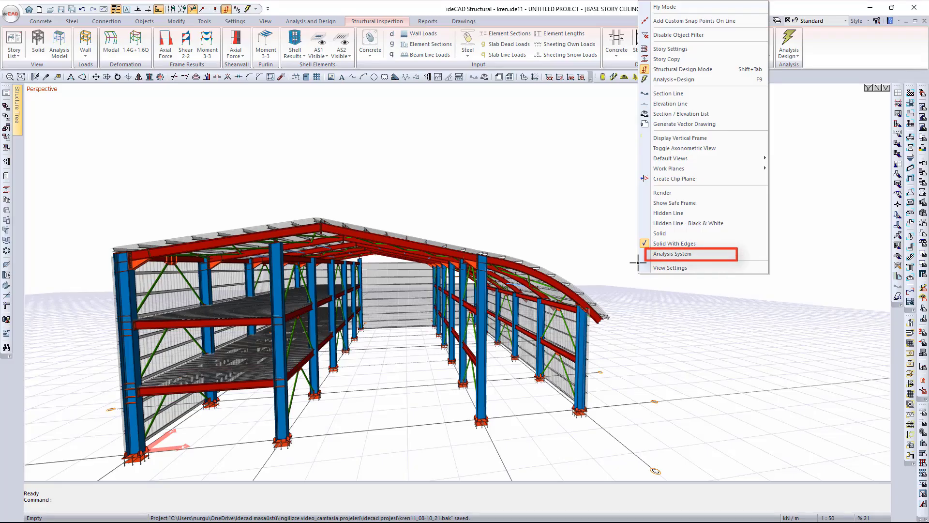
pyautogui.click(662, 256)
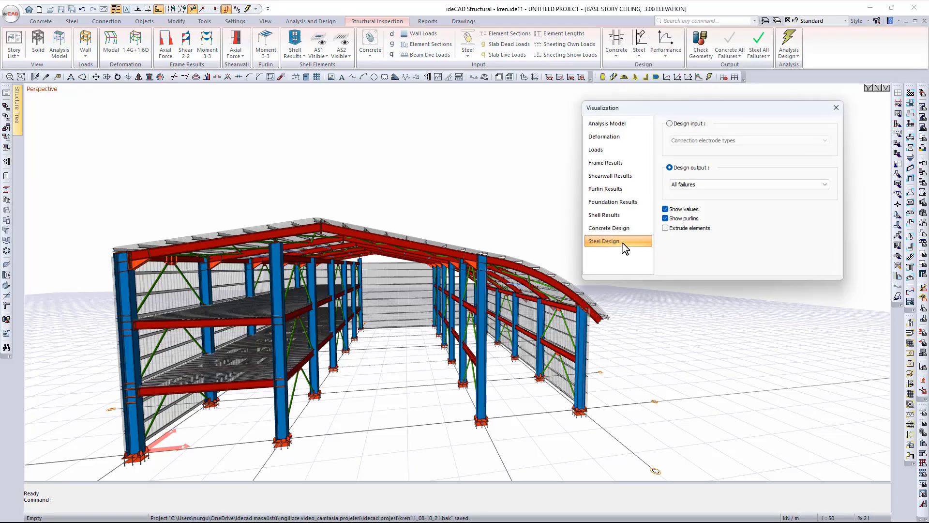
pyautogui.click(627, 127)
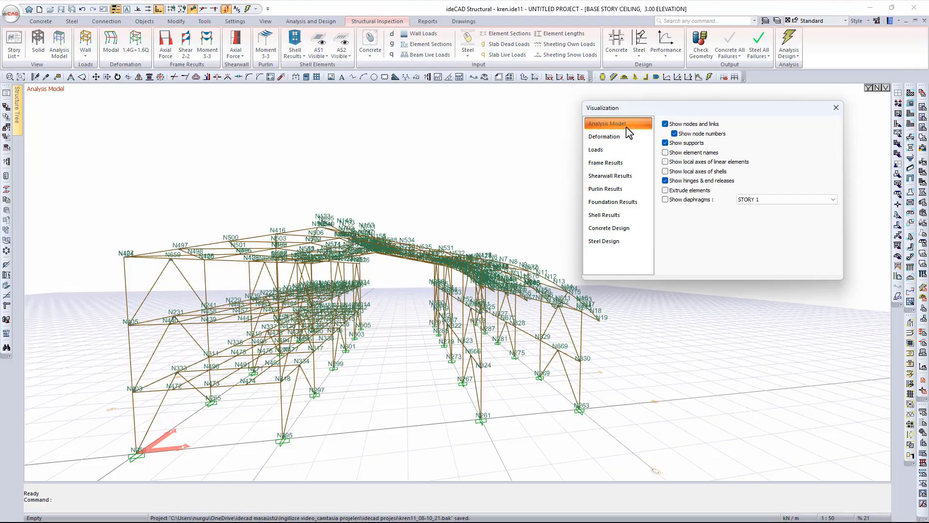
pyautogui.keyDown('shift'); pyautogui.moveTo(456, 325); pyautogui.dragTo(464, 397, button='middle'); pyautogui.keyUp('shift')
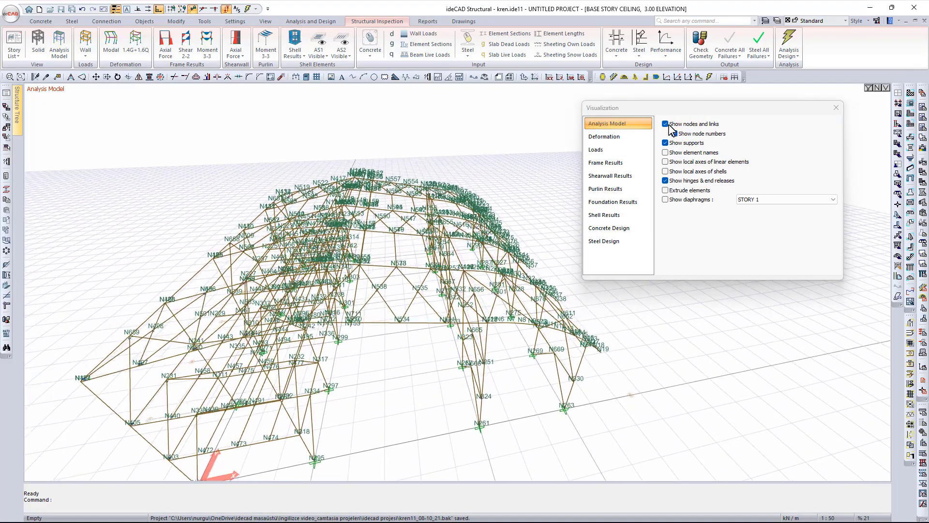
pyautogui.keyDown('shift'); pyautogui.moveTo(525, 248); pyautogui.dragTo(561, 257, button='middle'); pyautogui.keyUp('shift')
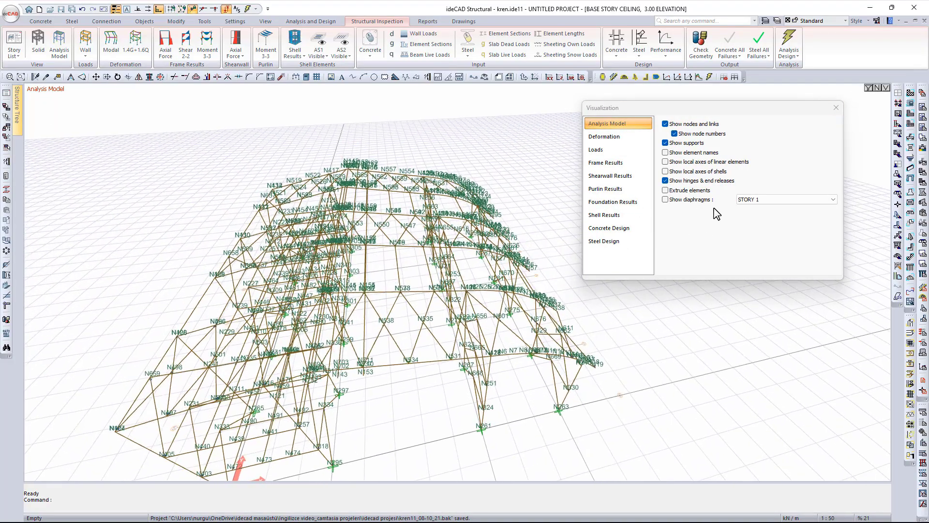
pyautogui.click(665, 190)
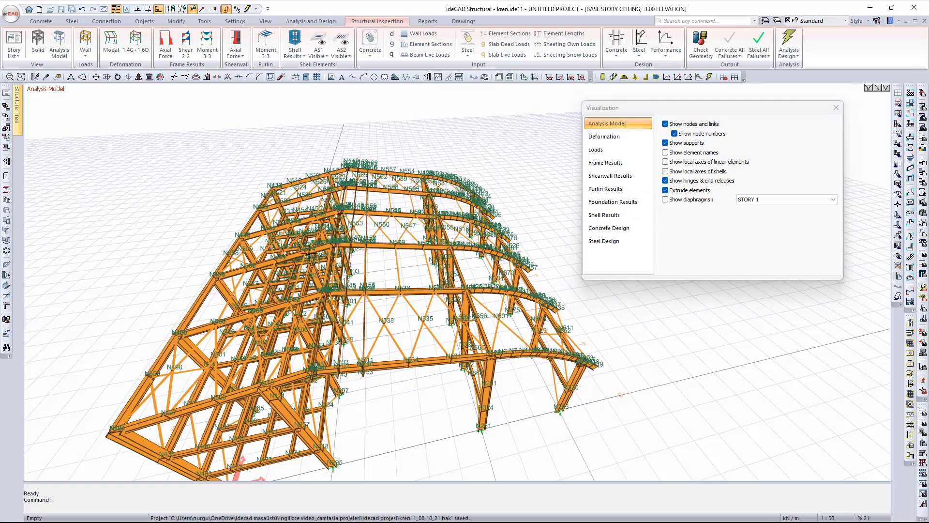
pyautogui.click(666, 190)
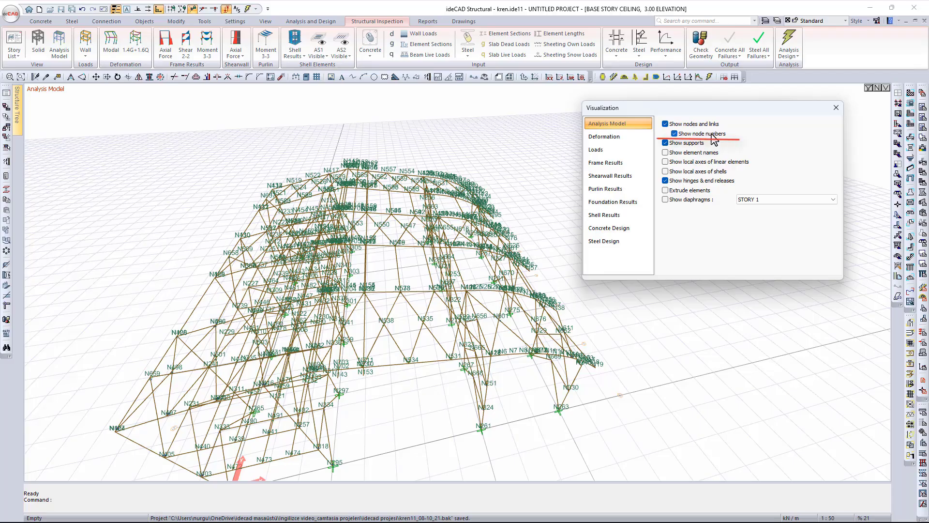
# - Turn off node number labels and rotate the model to inspect the member ends
pyautogui.click(705, 136)
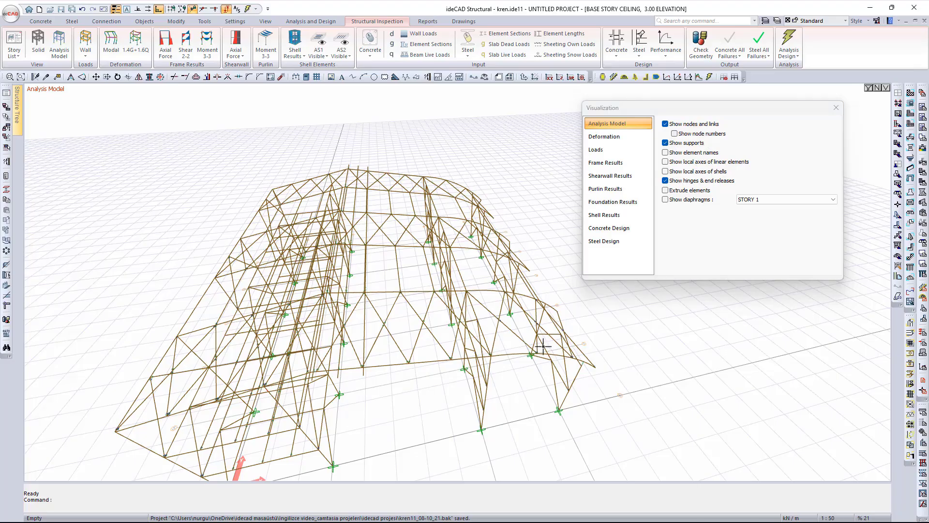
pyautogui.scroll(5, 572, 373)
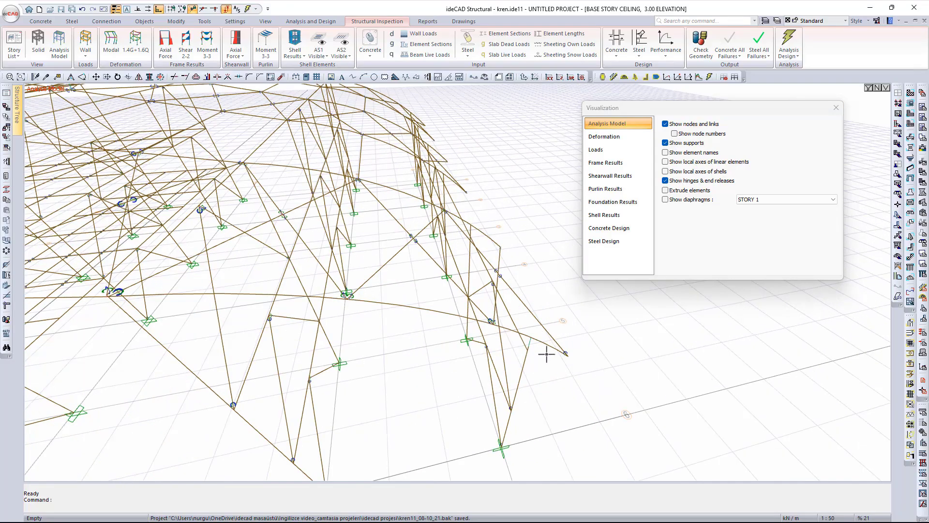
pyautogui.scroll(5, 538, 348)
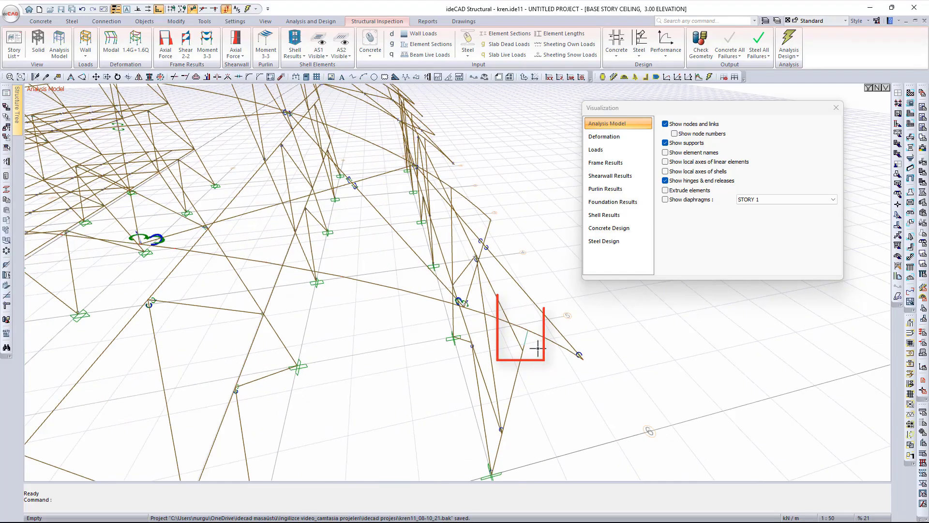
pyautogui.moveTo(528, 350)
pyautogui.keyDown('ctrl'); pyautogui.mouseDown(button='middle')
pyautogui.moveTo(541, 344)
pyautogui.moveTo(512, 339)
pyautogui.mouseUp(button='middle'); pyautogui.keyUp('ctrl')
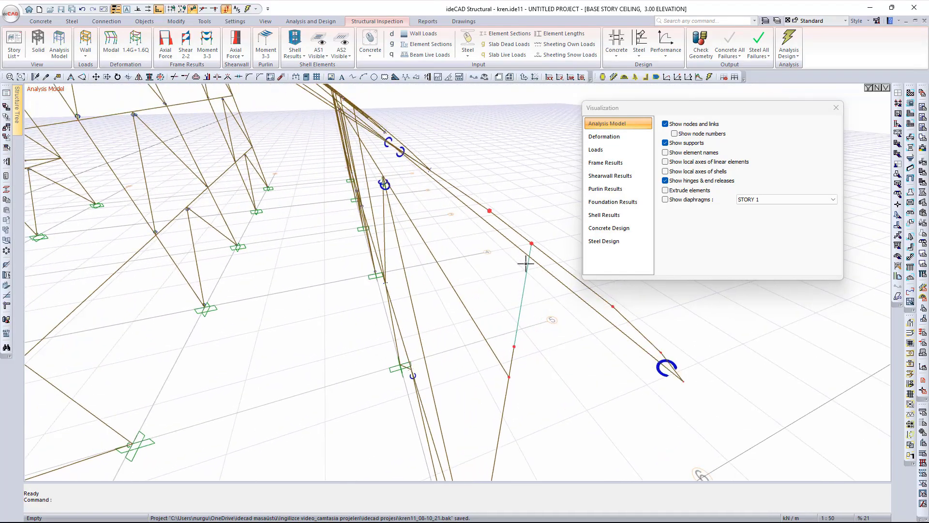
pyautogui.keyDown('ctrl'); pyautogui.moveTo(583, 342); pyautogui.dragTo(420, 386, button='middle'); pyautogui.keyUp('ctrl')
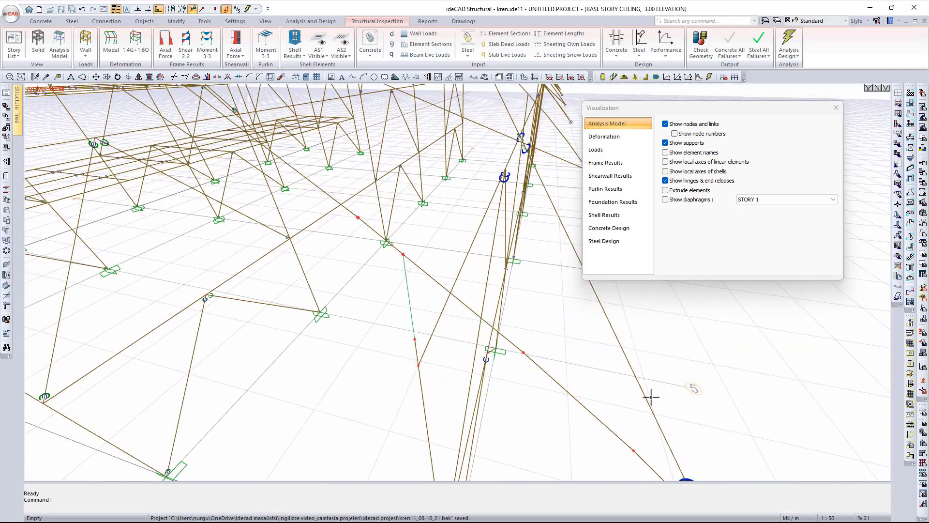
pyautogui.scroll(-3, 649, 398)
pyautogui.keyDown('ctrl'); pyautogui.moveTo(481, 339); pyautogui.dragTo(460, 331, button='middle'); pyautogui.keyUp('ctrl')
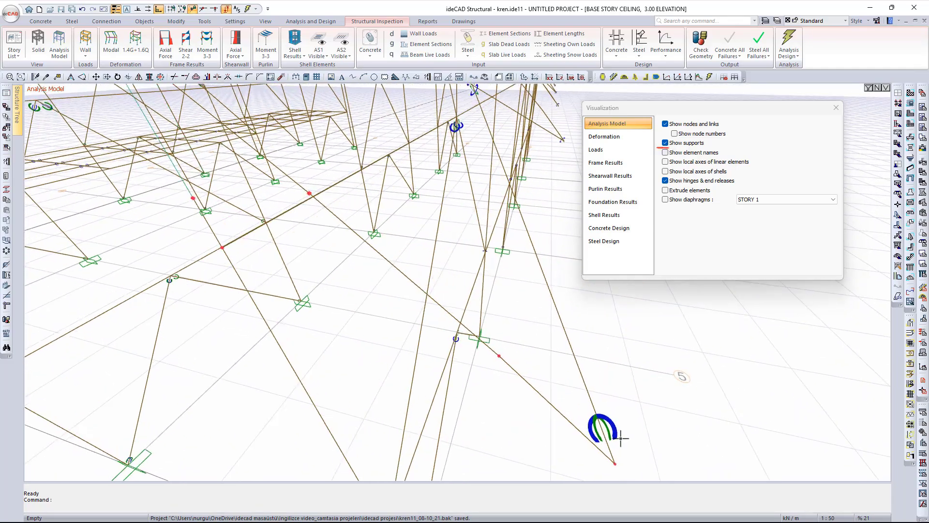
# - Toggle the support symbols off and back on while viewing a column base
pyautogui.click(666, 143)
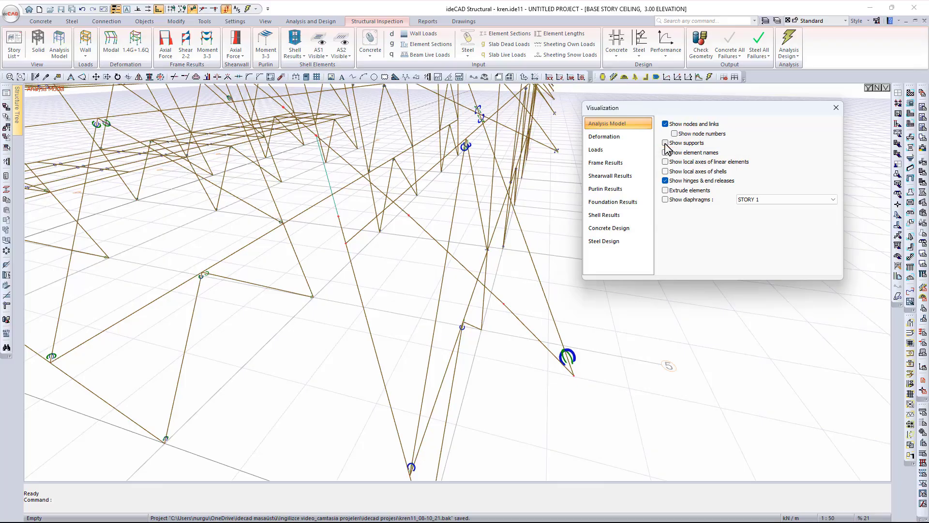
pyautogui.click(666, 144)
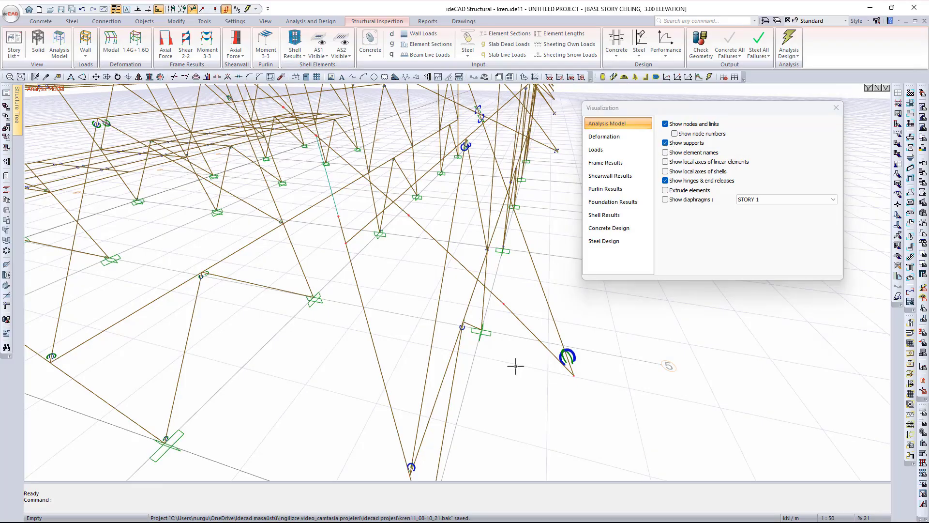
pyautogui.keyDown('shift'); pyautogui.moveTo(514, 365); pyautogui.dragTo(456, 279, button='middle'); pyautogui.keyUp('shift')
pyautogui.scroll(-5, 466, 367)
pyautogui.scroll(5, 444, 389)
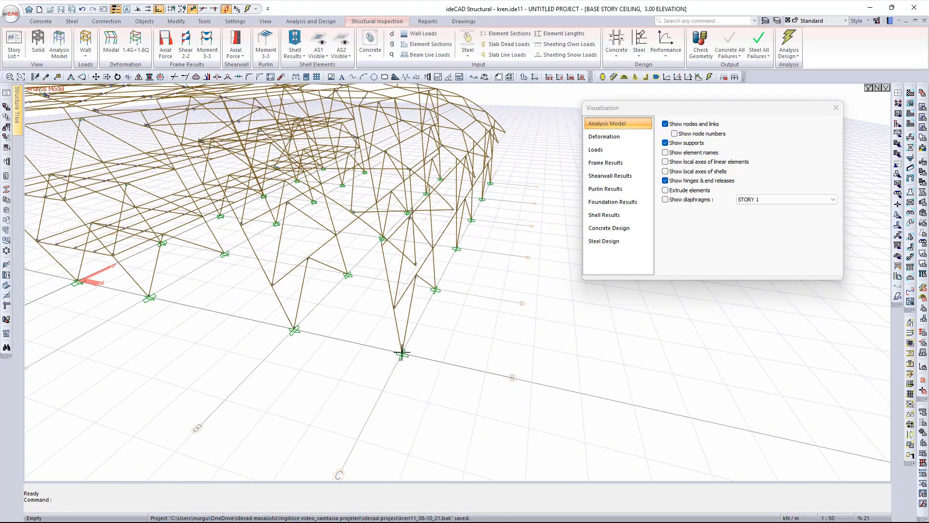
pyautogui.click(666, 143)
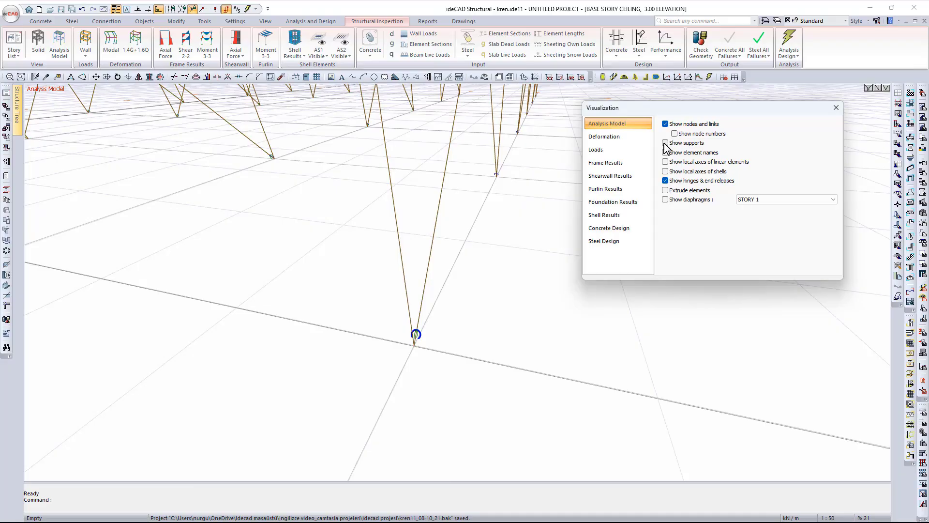
pyautogui.click(666, 142)
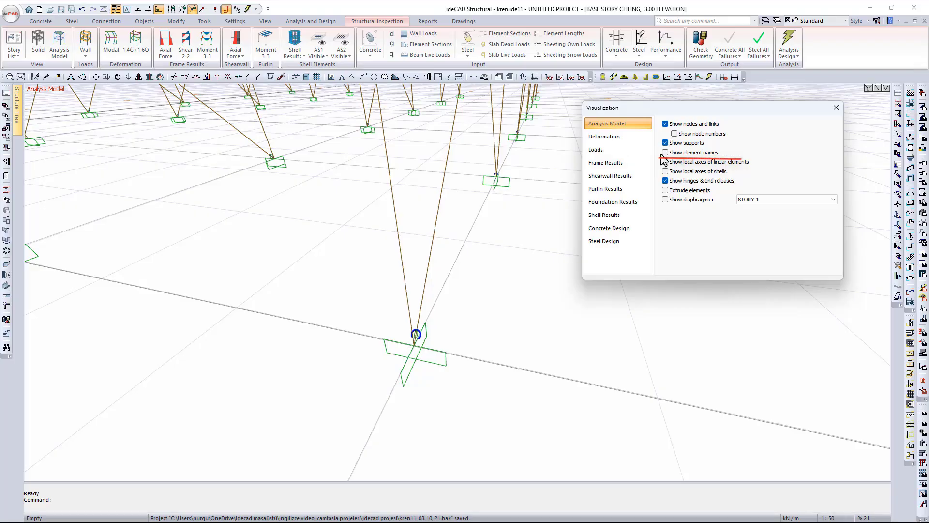
# - Label every element with its name over the column bases, then hide the labels
pyautogui.click(668, 154)
pyautogui.scroll(-3, 452, 230)
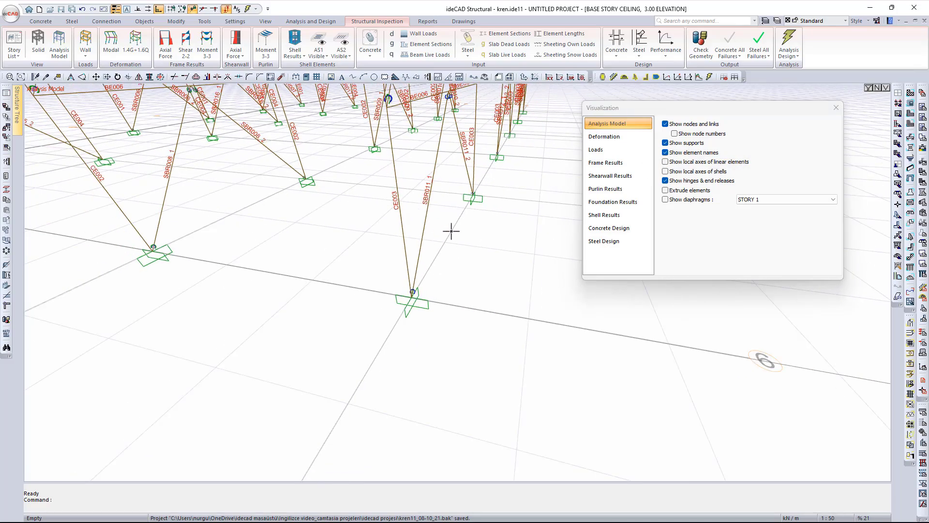
pyautogui.moveTo(453, 231); pyautogui.dragTo(448, 346, button='middle')
pyautogui.click(666, 152)
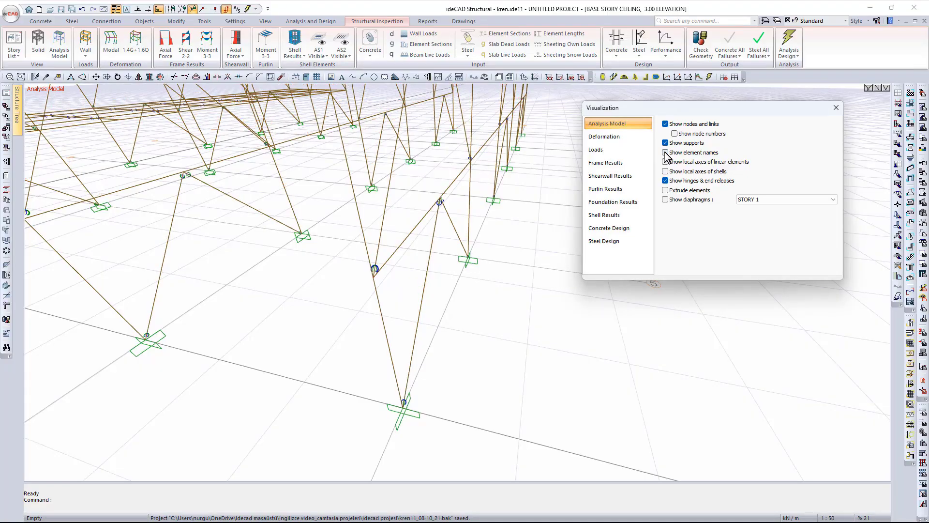
# - Show the local axes of linear members, then hide them again
pyautogui.click(666, 162)
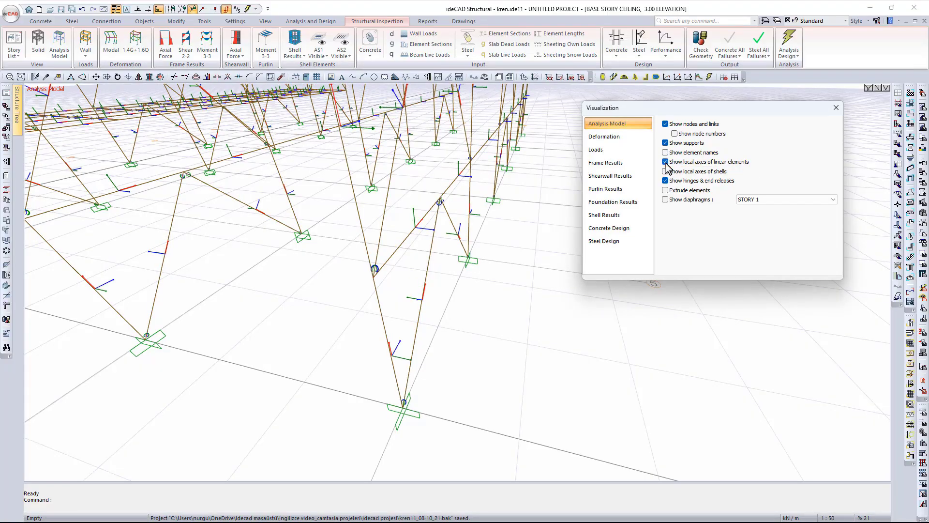
pyautogui.scroll(-5, 504, 228)
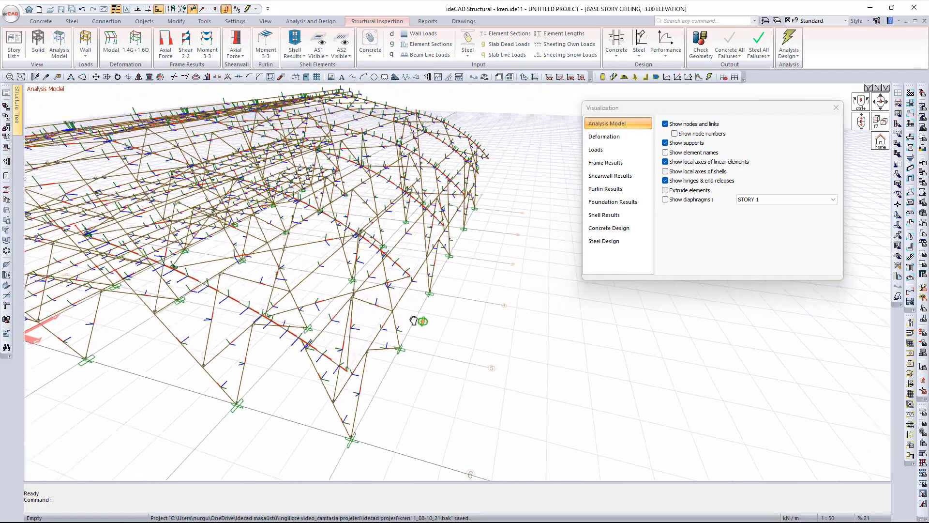
pyautogui.click(665, 162)
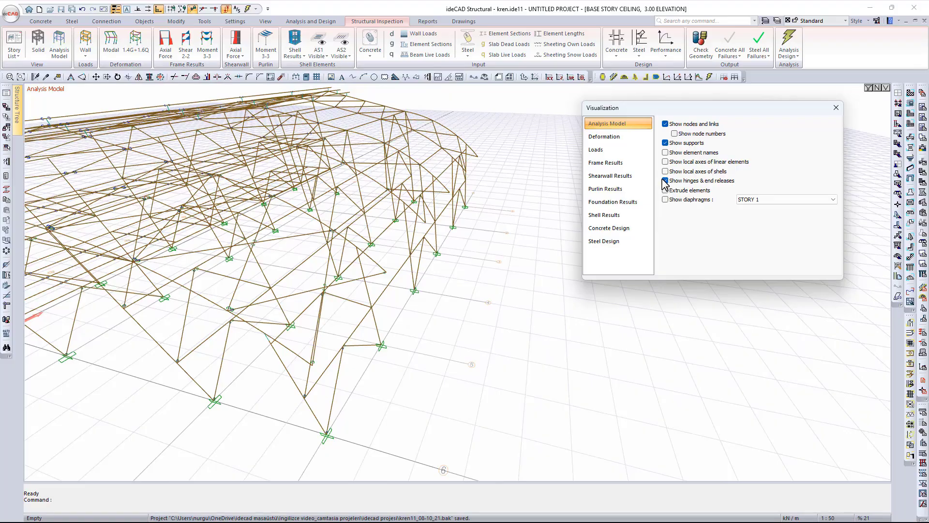
# - Toggle the hinge and end-release markers off and on, orbiting around a hinge node
pyautogui.click(663, 180)
pyautogui.click(662, 179)
pyautogui.scroll(5, 286, 326)
pyautogui.scroll(4, 358, 318)
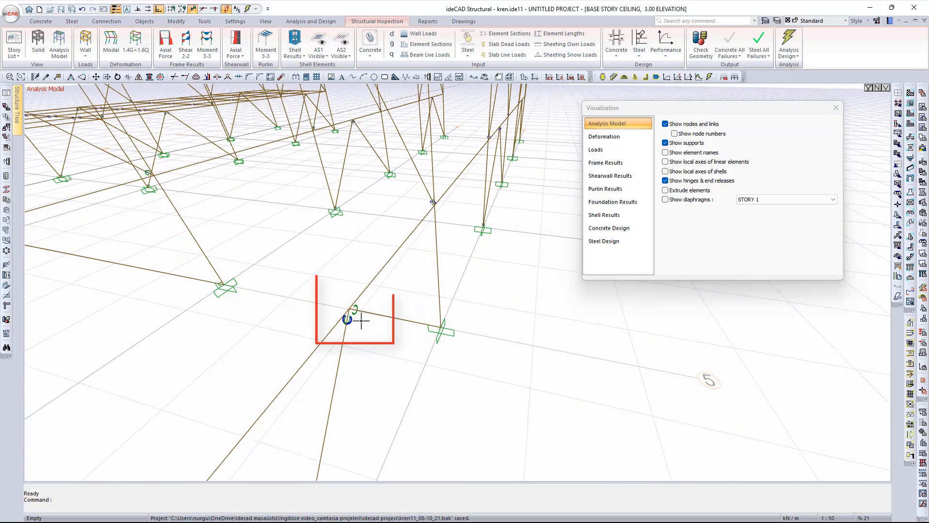
pyautogui.moveTo(335, 335); pyautogui.dragTo(255, 348, button='middle')
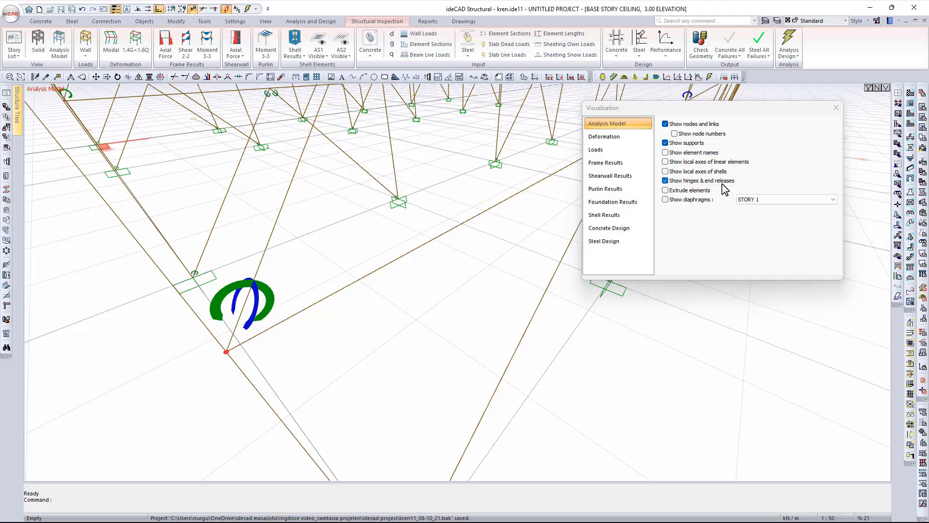
# - Extrude the members as solid sections, orbit the frame, then return them to plain lines
pyautogui.click(690, 190)
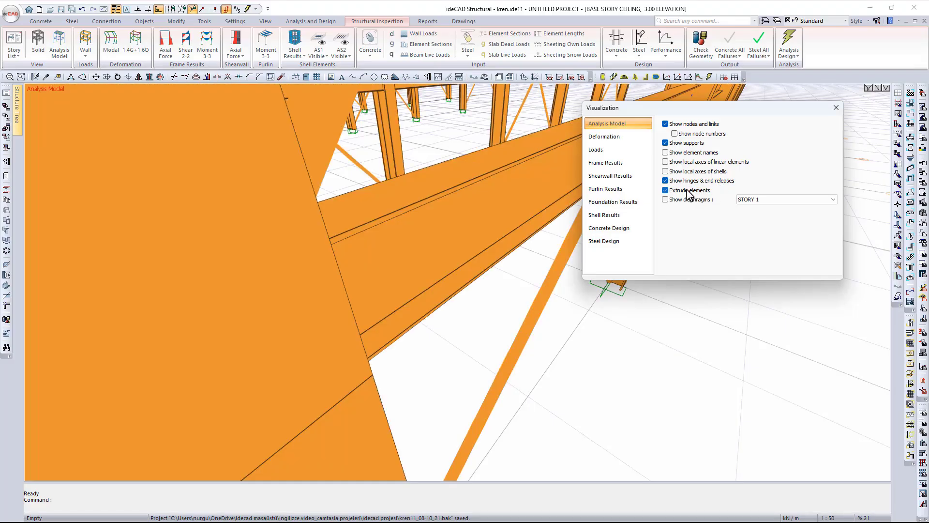
pyautogui.scroll(-8, 394, 332)
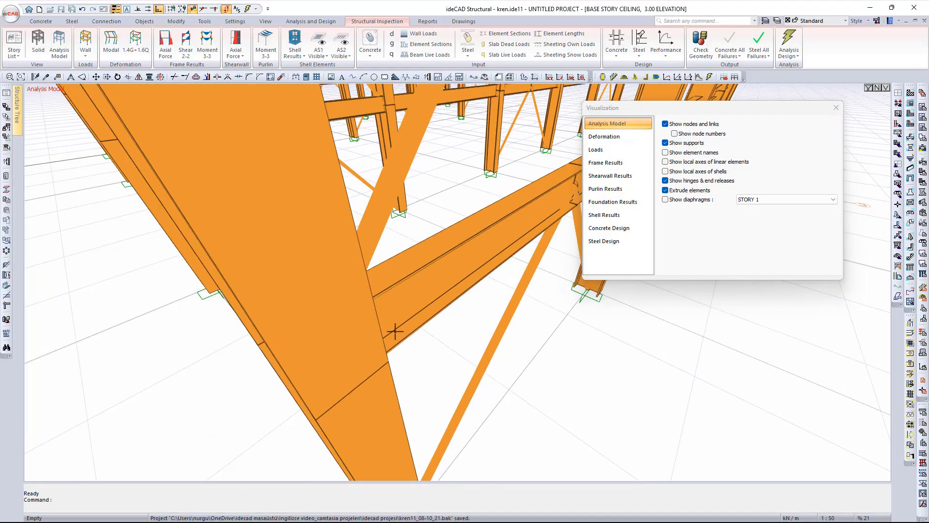
pyautogui.scroll(-5, 337, 358)
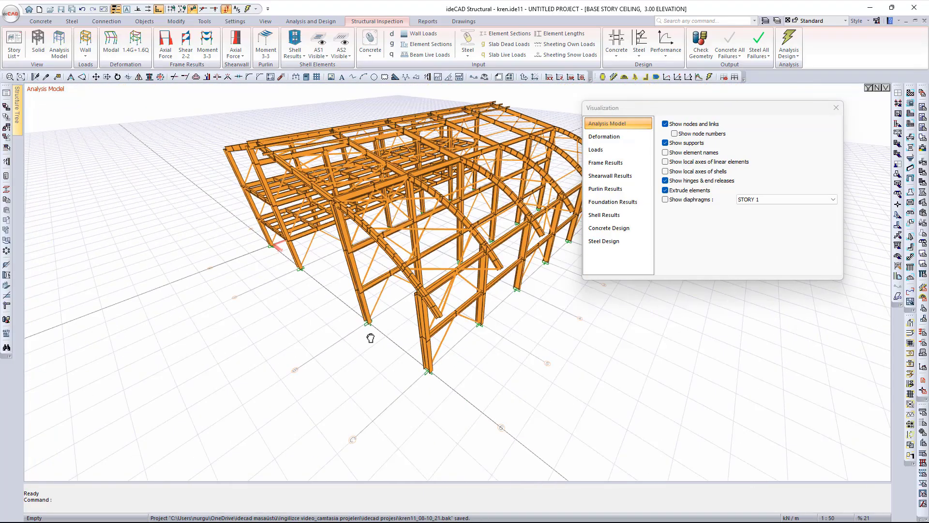
pyautogui.keyDown('ctrl'); pyautogui.moveTo(371, 338); pyautogui.dragTo(512, 305, button='middle'); pyautogui.keyUp('ctrl')
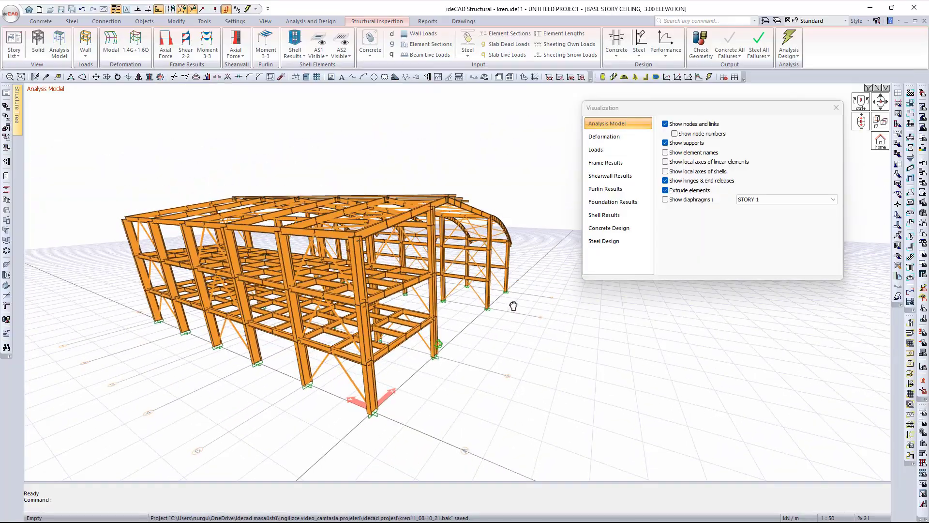
pyautogui.click(666, 191)
# - Show the diaphragm, switching its story from STORY 1 to BASE STORY and back to STORY 1
pyautogui.click(666, 200)
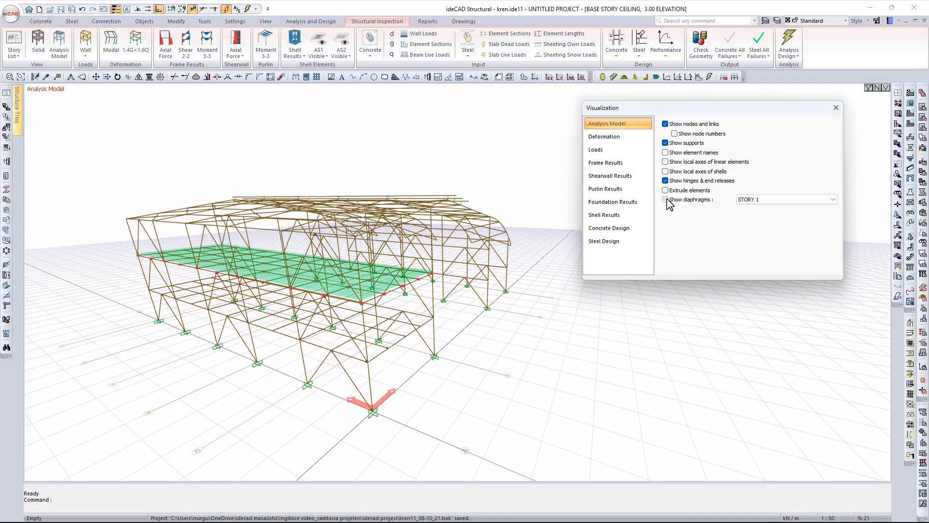
pyautogui.click(759, 199)
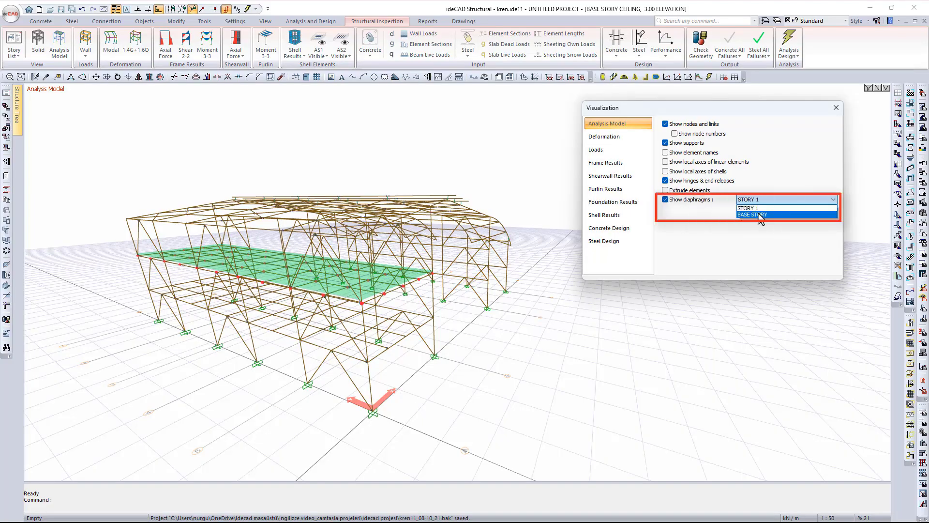
pyautogui.click(761, 214)
pyautogui.click(761, 200)
pyautogui.click(759, 208)
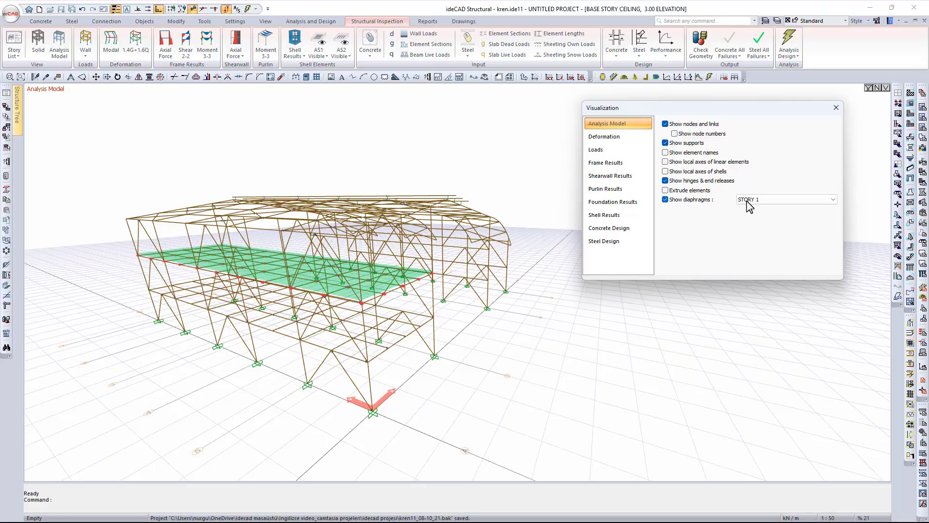
# - Show the Deformation results with extruded members, trying then reverting the hotspot colour scale
pyautogui.click(605, 137)
pyautogui.moveTo(500, 345); pyautogui.dragTo(462, 380, button='middle')
pyautogui.click(666, 152)
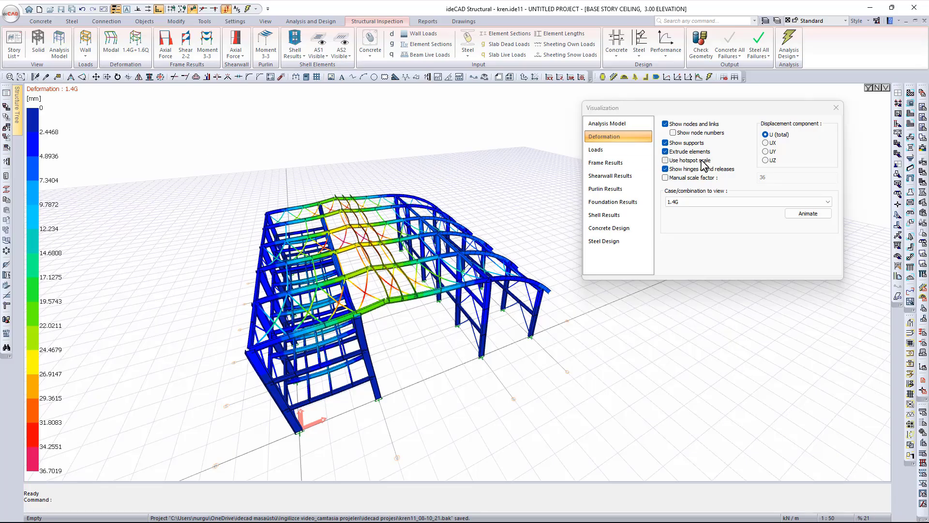
pyautogui.click(666, 160)
pyautogui.click(666, 160)
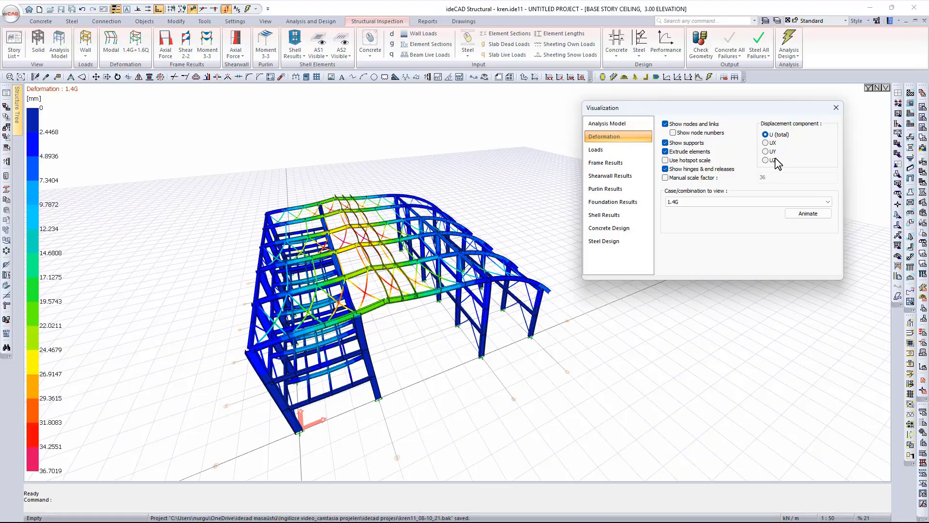
# - Cycle the displacement component through UX, UY and UZ, then return to total U
pyautogui.click(766, 143)
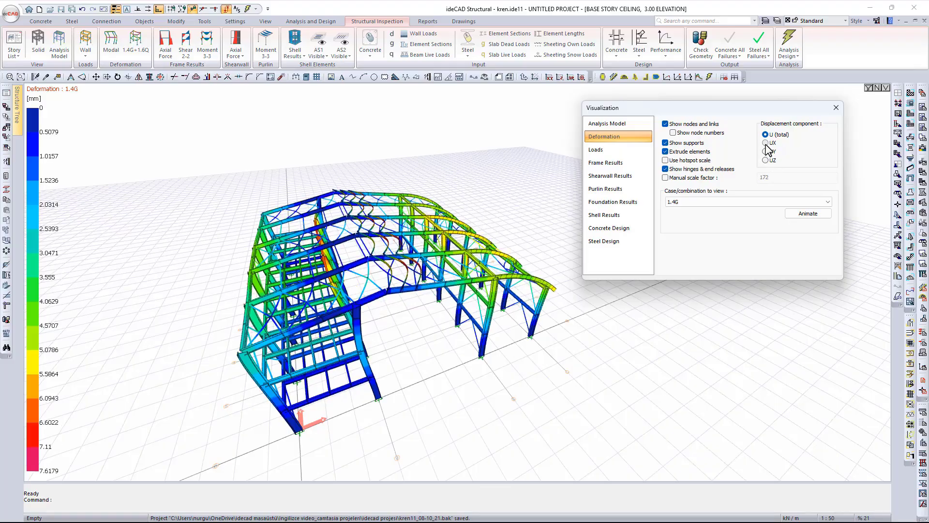
pyautogui.click(766, 151)
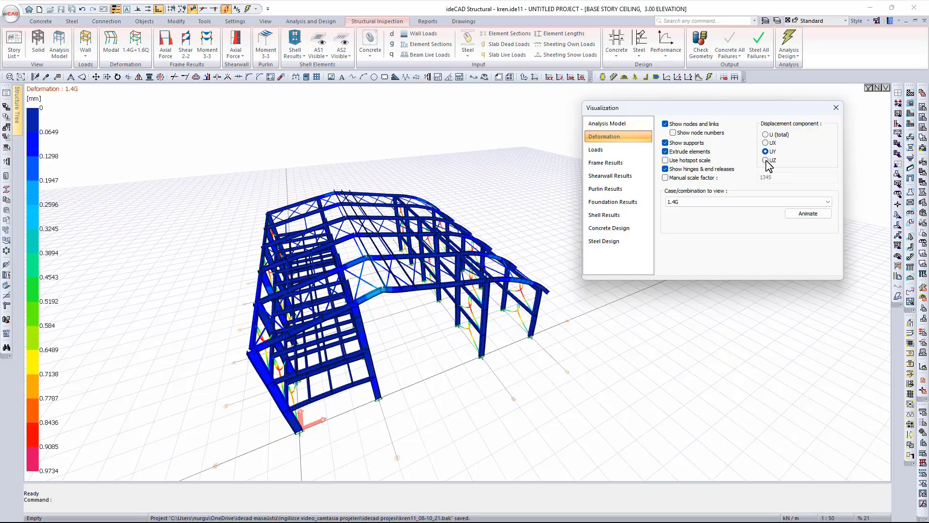
pyautogui.click(766, 160)
pyautogui.click(765, 135)
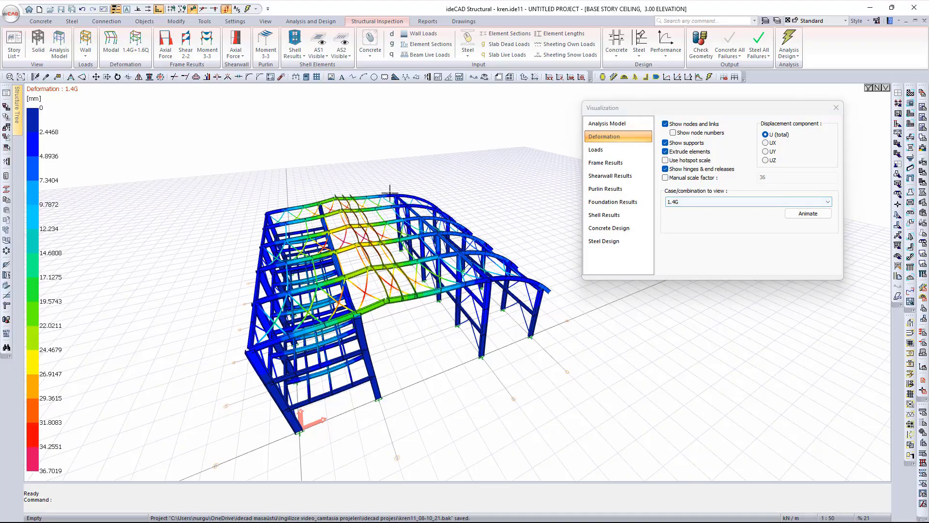
# - Show the deformed shape under 1.2G + 1.6Q, animating it and then stopping
pyautogui.moveTo(486, 334)
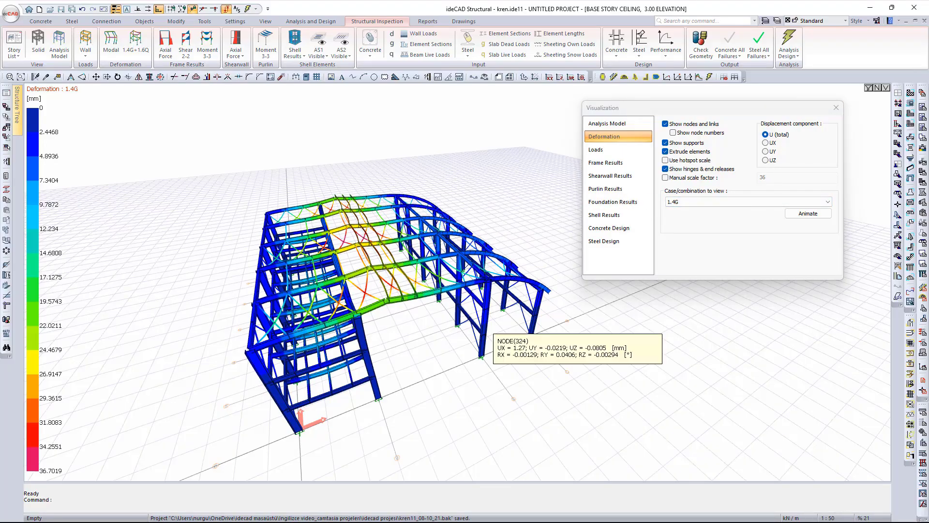
pyautogui.click(714, 202)
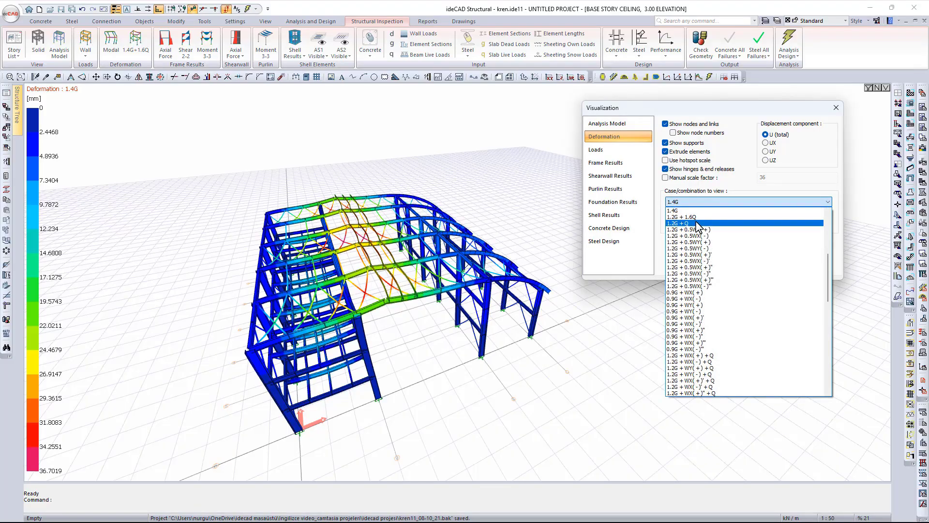
pyautogui.click(688, 217)
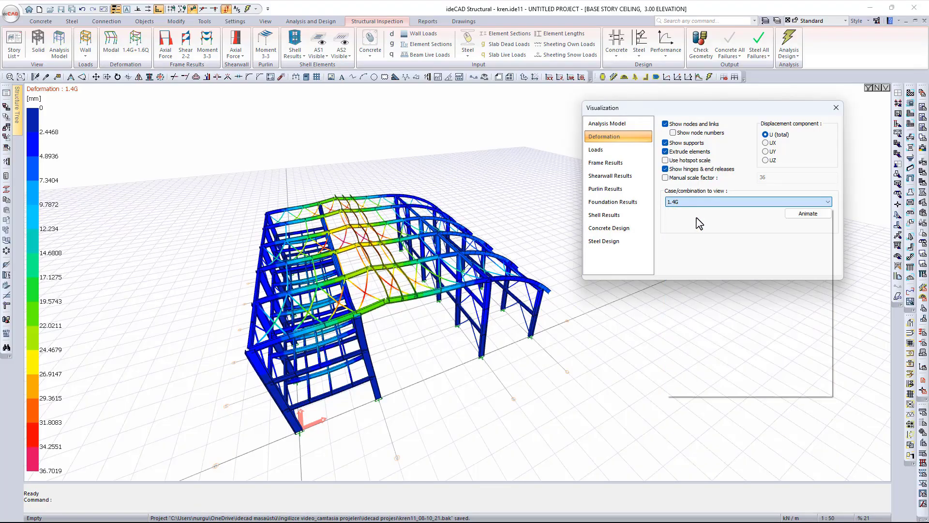
pyautogui.click(800, 219)
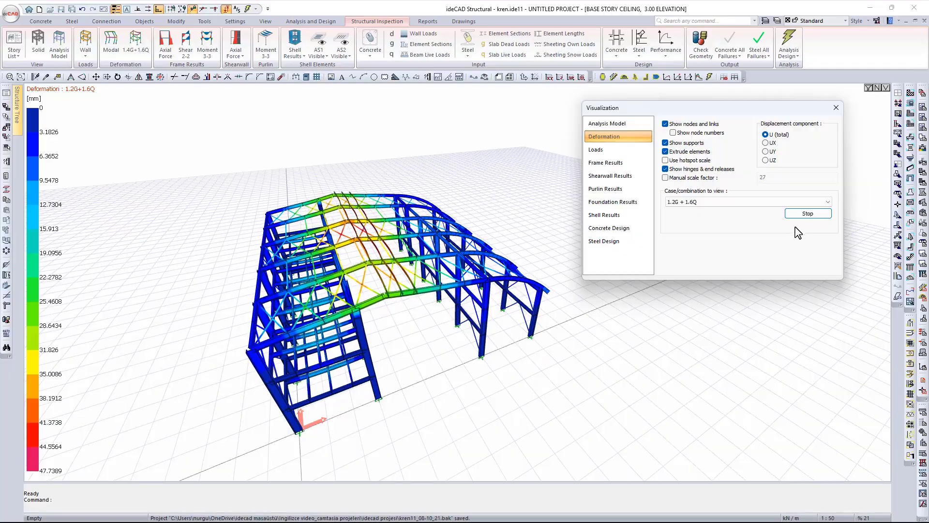
pyautogui.click(805, 213)
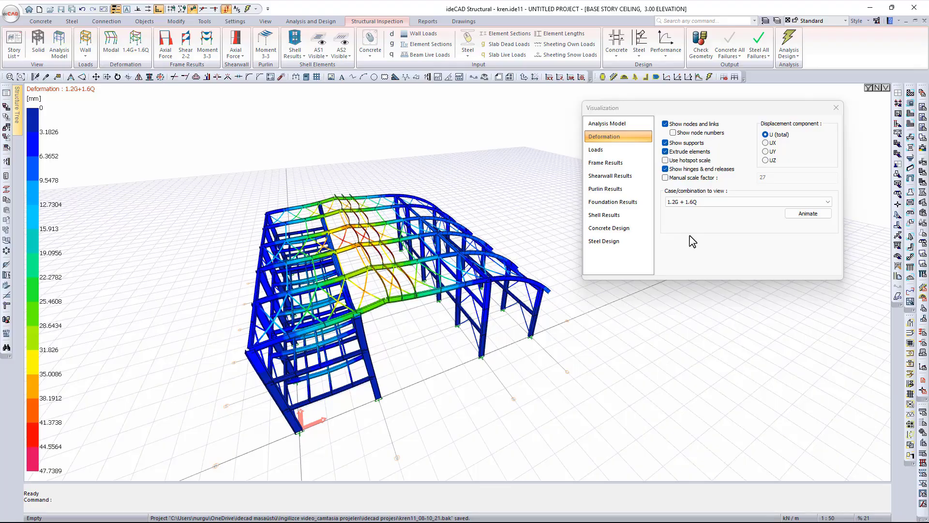
pyautogui.click(706, 203)
pyautogui.scroll(4, 710, 246)
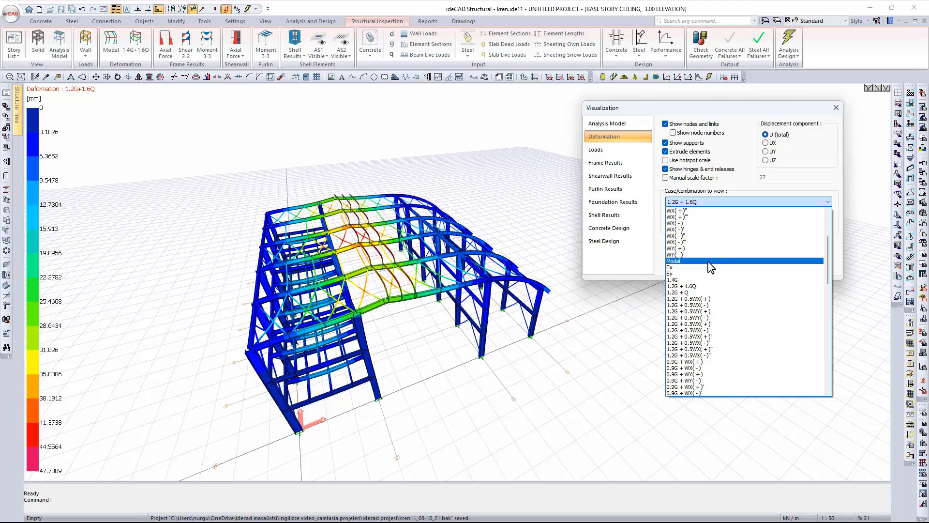
# - Animate the Modal case, stepping to Mode 4 of 15, then back to Mode 1 and stop
pyautogui.click(709, 261)
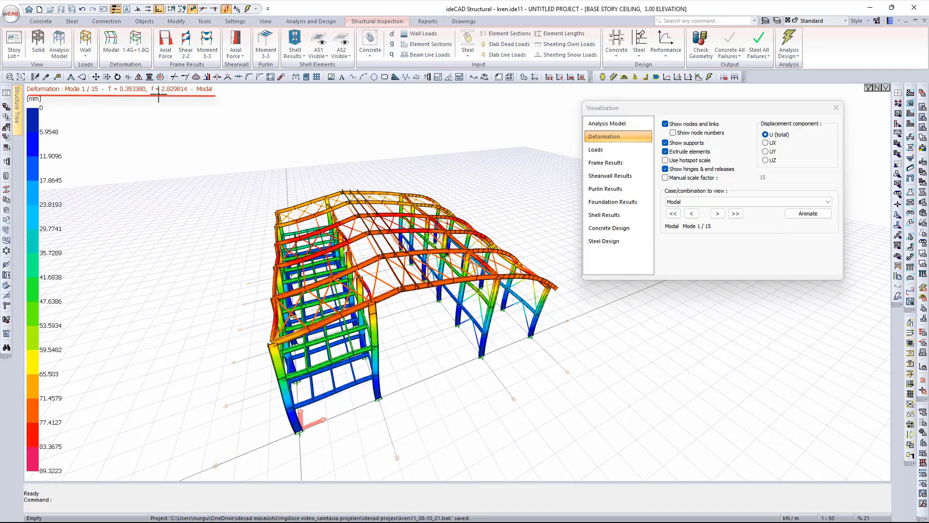
pyautogui.click(797, 217)
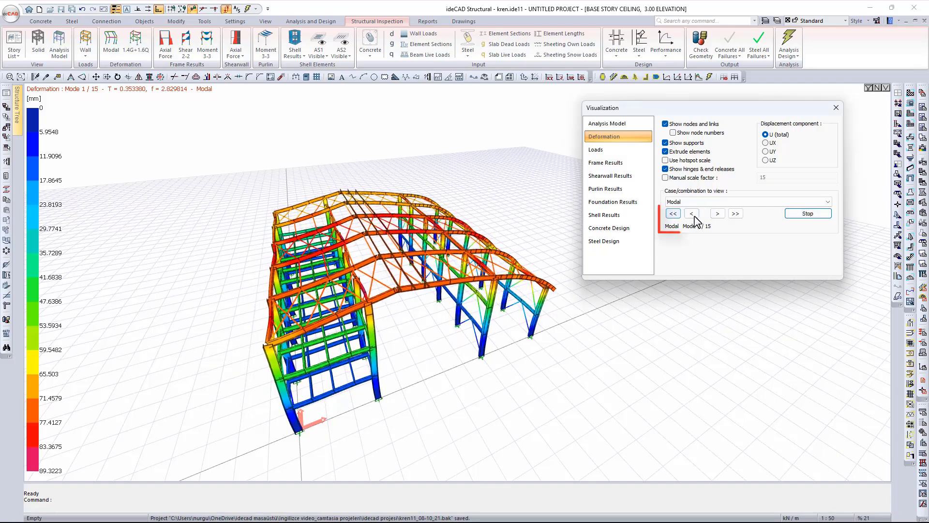
pyautogui.click(718, 214)
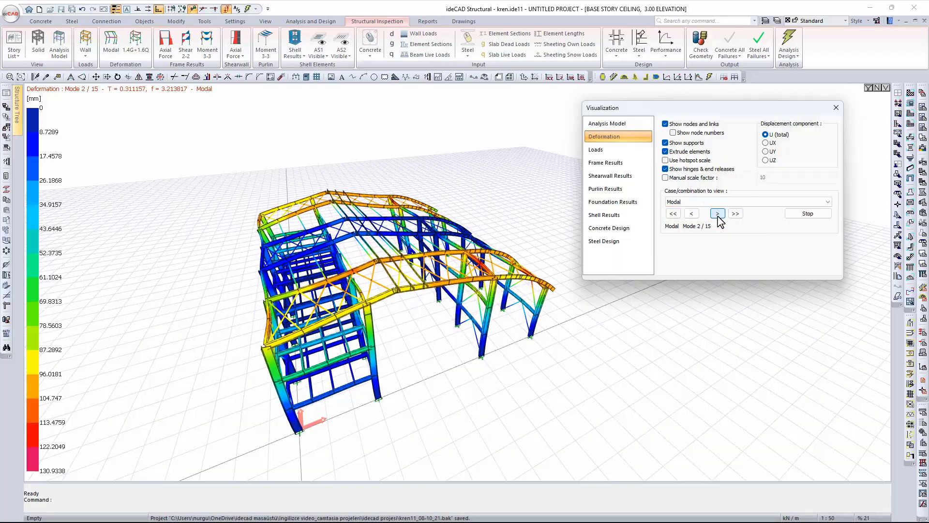
pyautogui.click(718, 214)
pyautogui.click(718, 214)
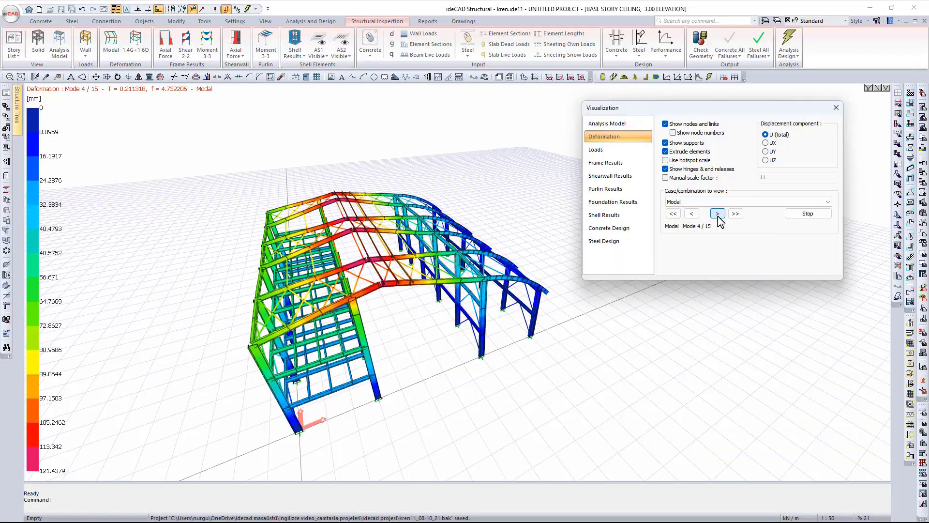
pyautogui.click(673, 214)
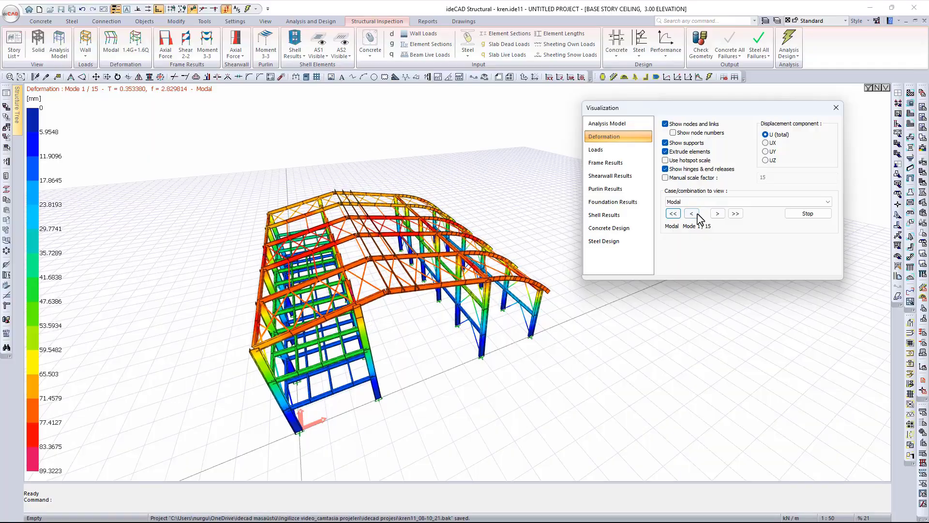
pyautogui.click(808, 213)
pyautogui.click(735, 204)
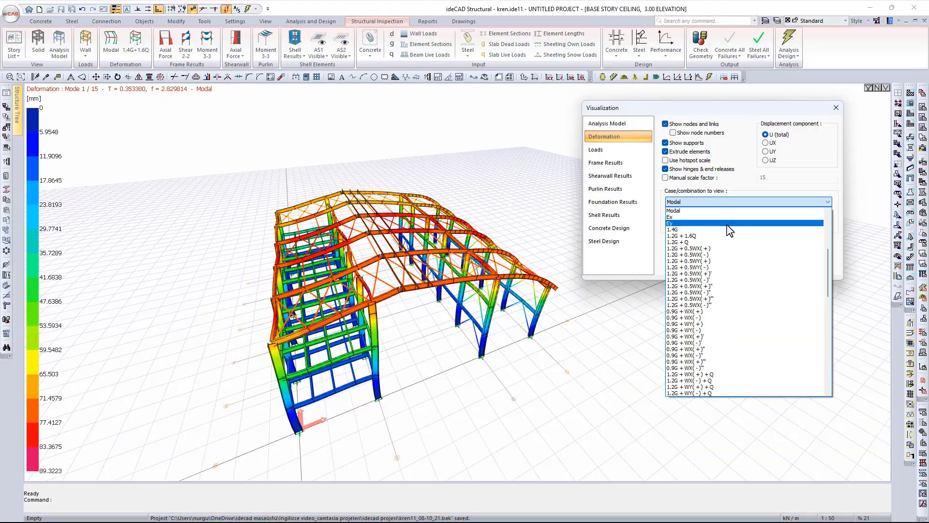
# - Scroll up and down through the Case/combination dropdown to review all load cases and combinations
pyautogui.scroll(6, 726, 235)
pyautogui.scroll(1, 725, 237)
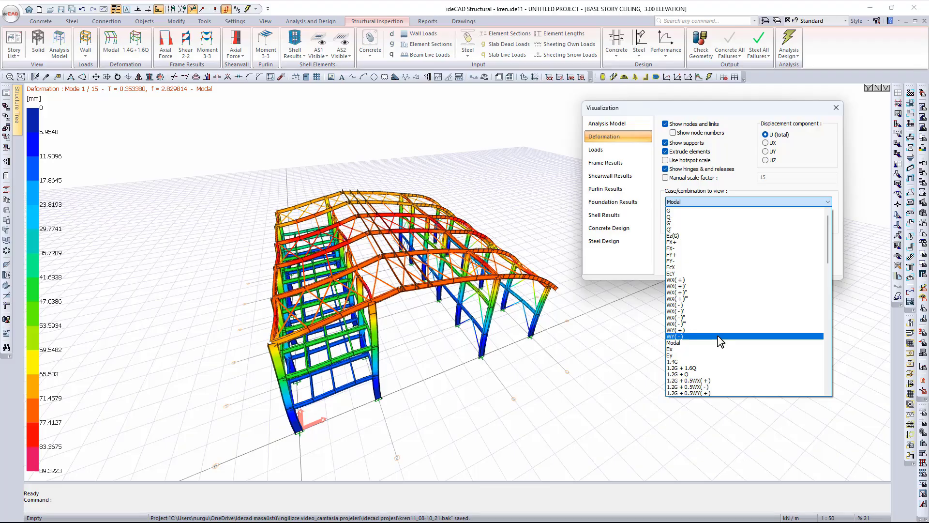
pyautogui.scroll(-12, 754, 296)
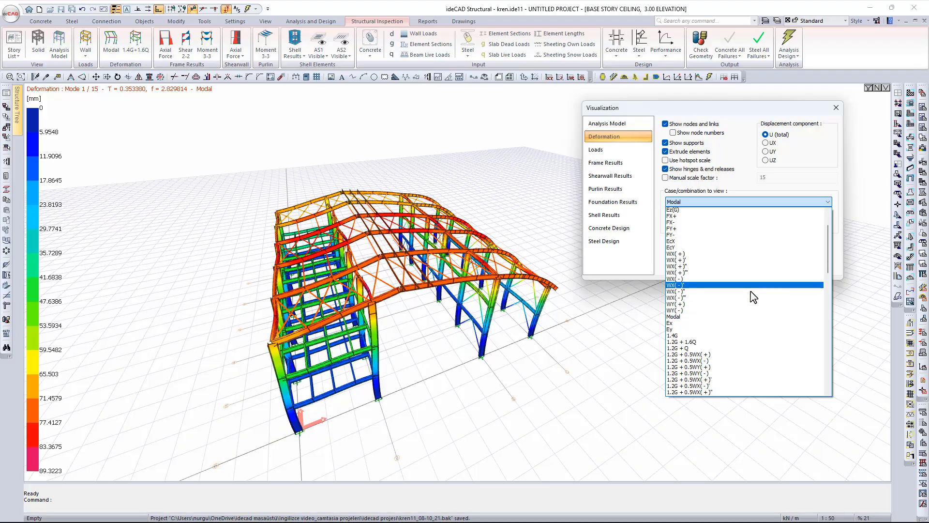
pyautogui.scroll(-12, 753, 296)
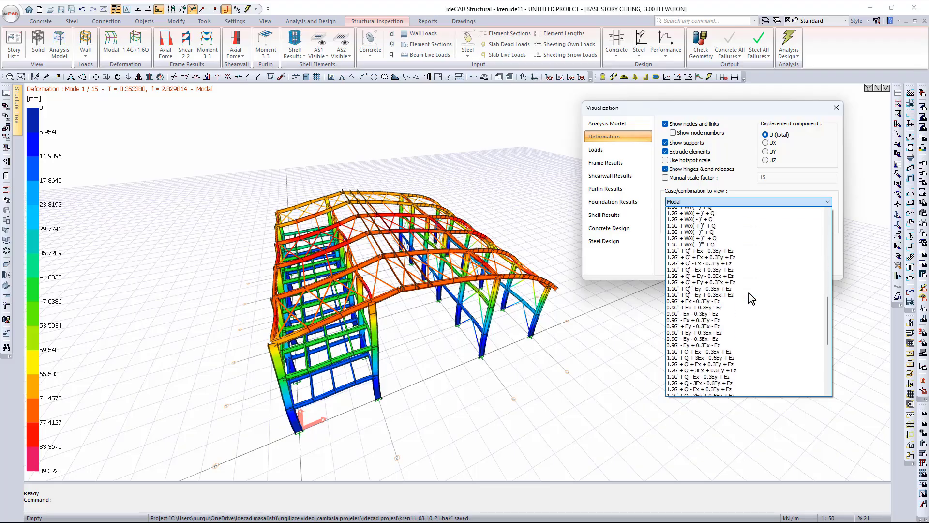
pyautogui.scroll(-2, 750, 302)
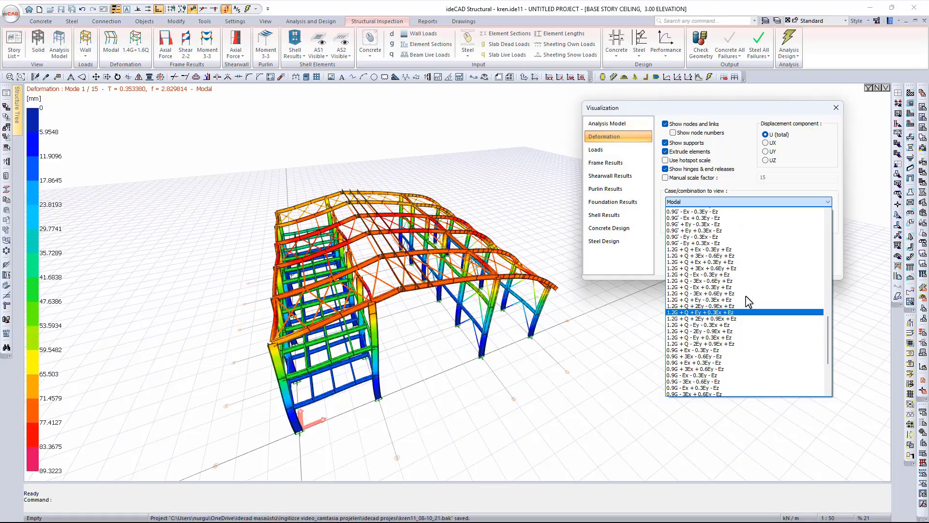
pyautogui.scroll(2, 750, 302)
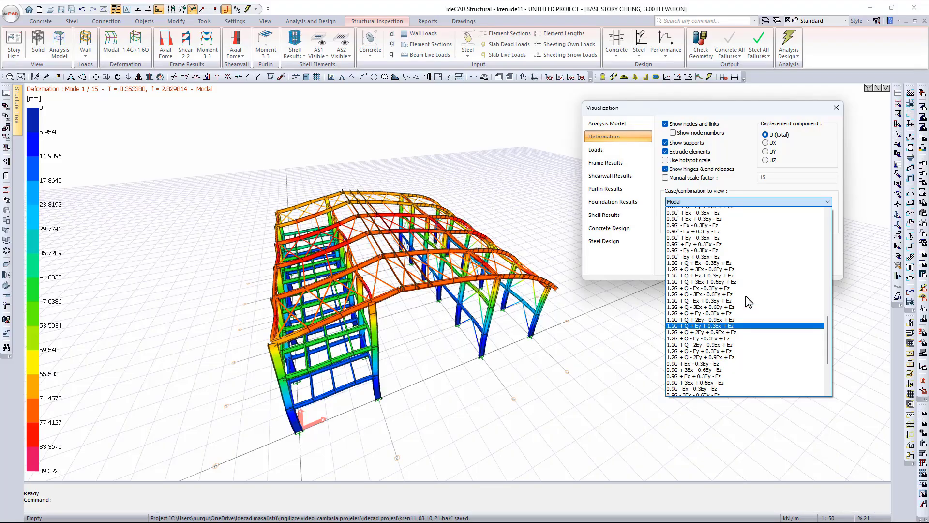
pyautogui.scroll(15, 749, 302)
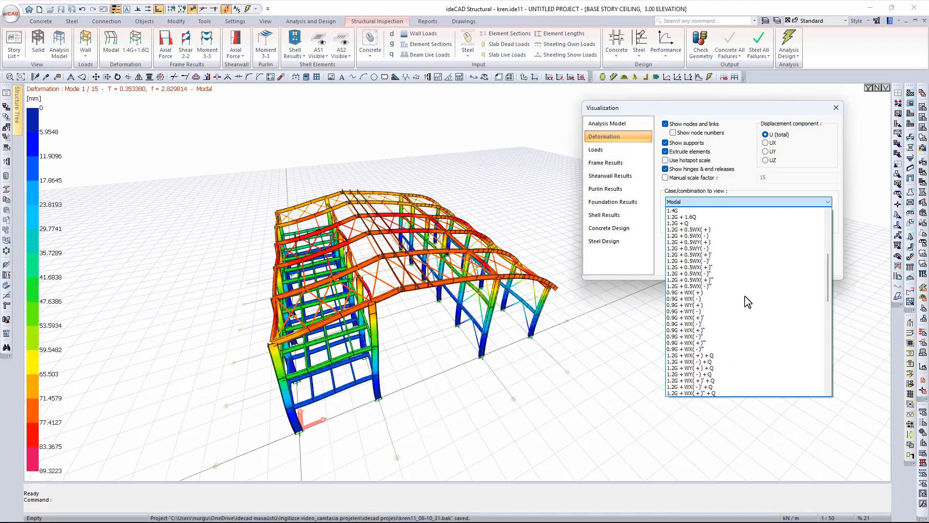
pyautogui.scroll(8, 748, 302)
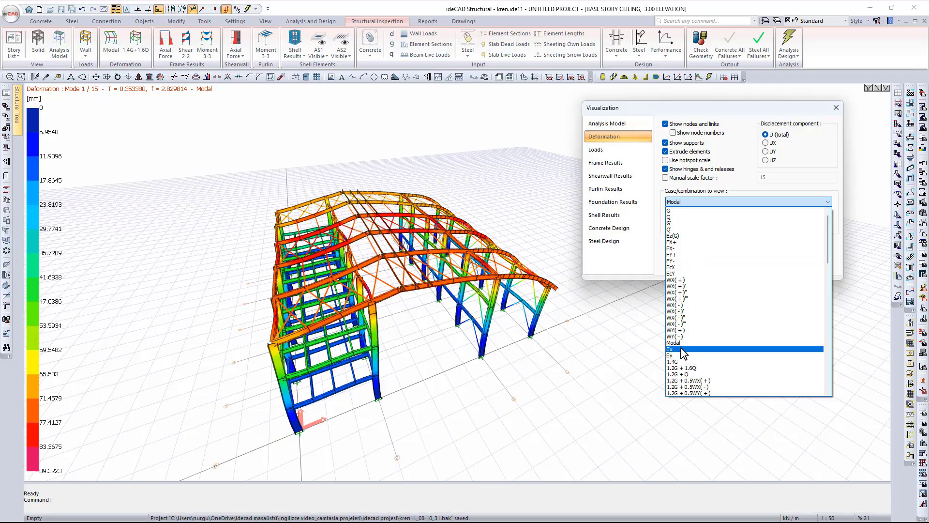
# - Show the Ex seismic case deformation, animating it and then stopping
pyautogui.scroll(-2, 677, 313)
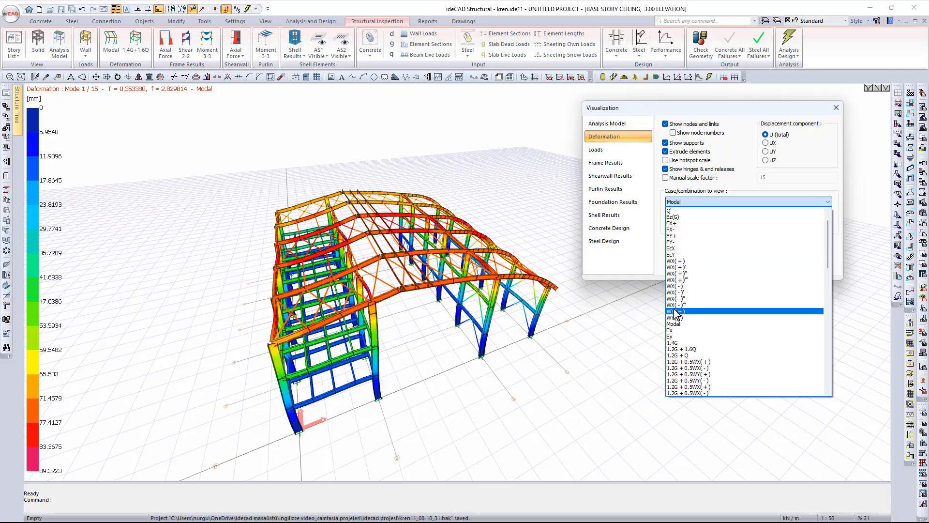
pyautogui.click(678, 298)
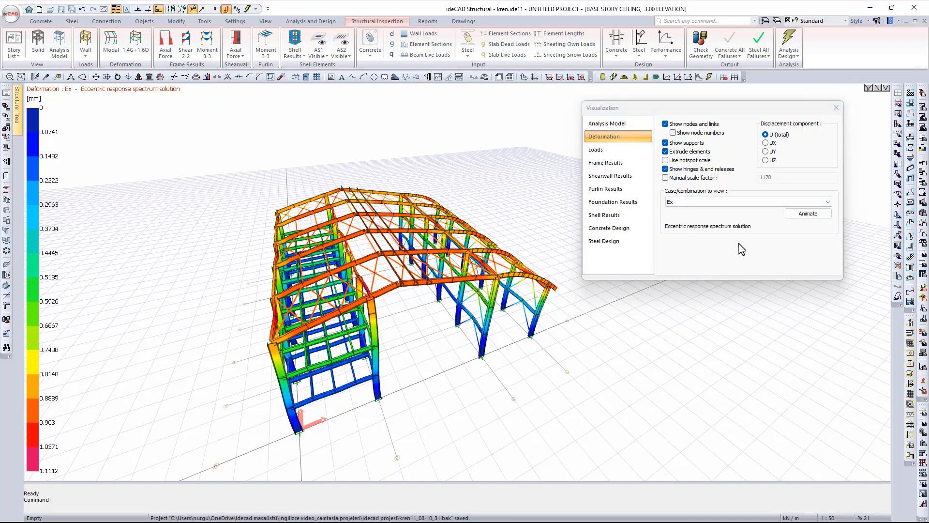
pyautogui.click(808, 214)
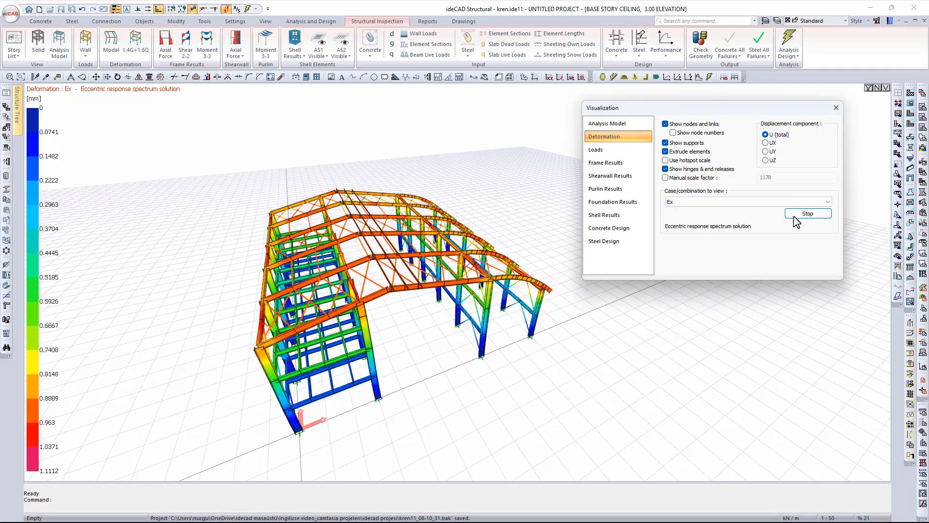
pyautogui.click(817, 215)
# - Show the 1.2G + 0.5WX(+) deformation, animating it and then stopping
pyautogui.click(752, 201)
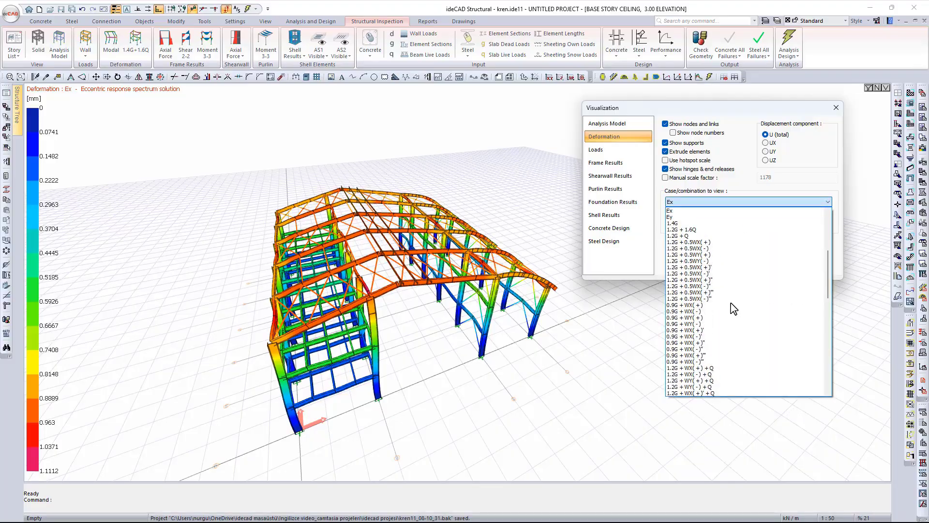
pyautogui.click(698, 243)
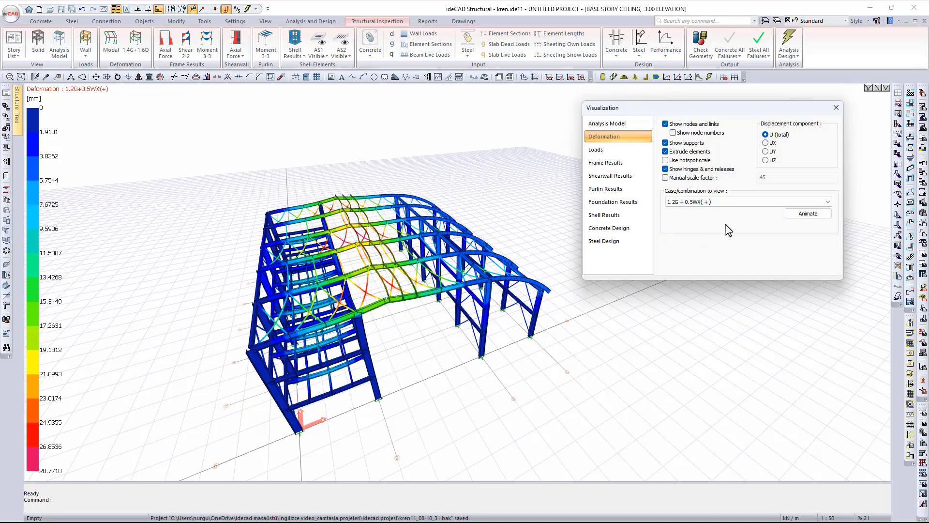
pyautogui.click(807, 214)
pyautogui.click(808, 214)
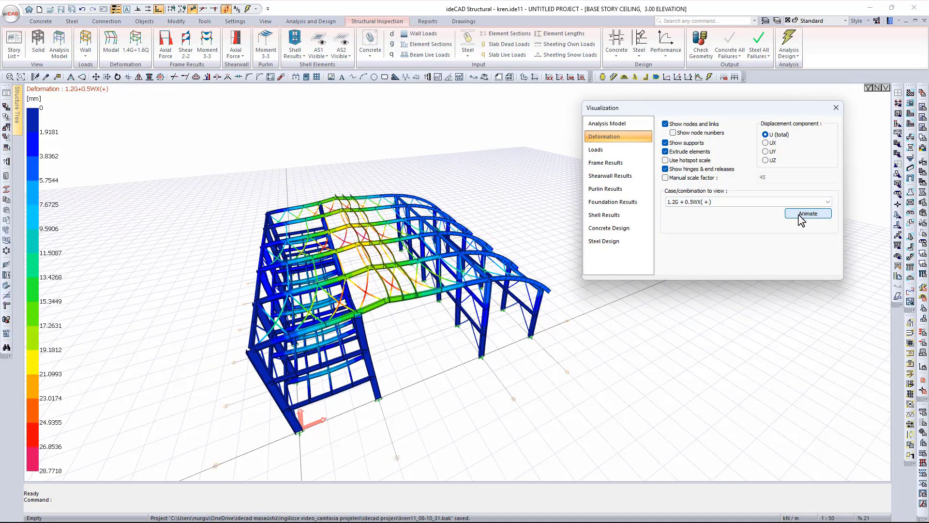
# - Select combination 1.2G + Q + 3Ex - 0.6Ey + Ez for the deformation plot
pyautogui.click(751, 203)
pyautogui.scroll(-5, 736, 262)
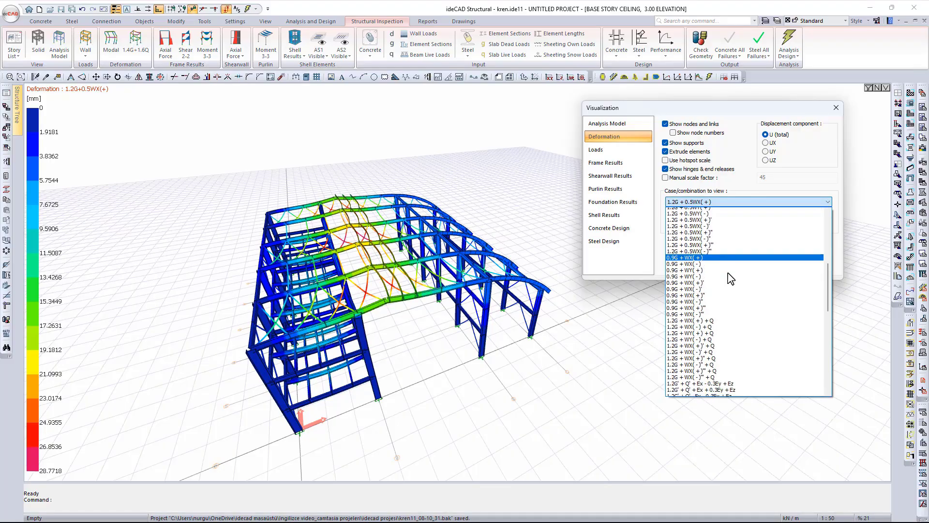
pyautogui.scroll(-4, 731, 279)
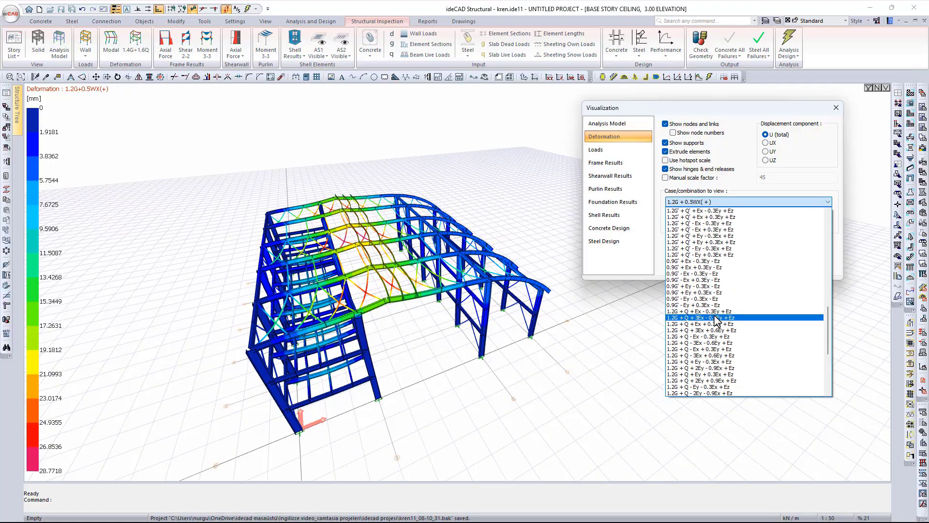
pyautogui.click(717, 318)
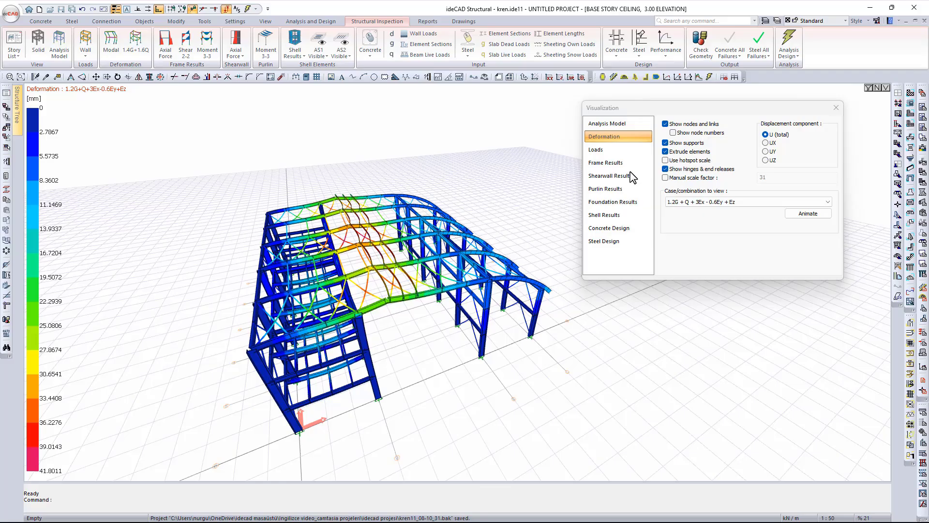
# - Show own-load line loads on the steel members and bring the 0.56 kN/m beam into view
pyautogui.click(601, 151)
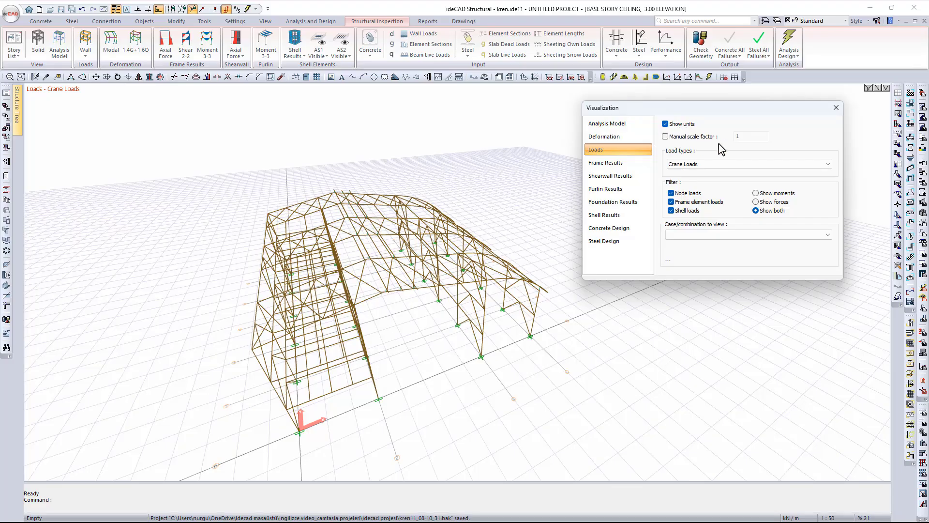
pyautogui.click(697, 167)
pyautogui.click(700, 177)
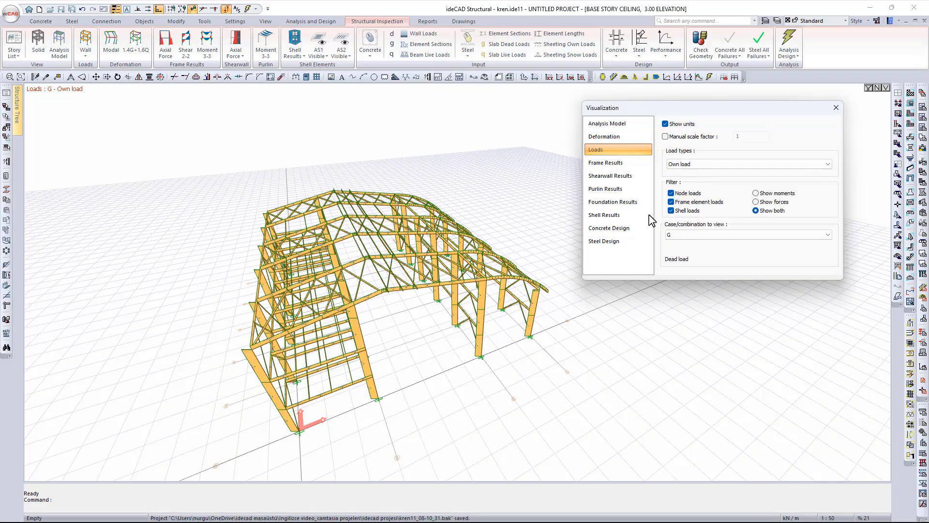
pyautogui.scroll(3, 520, 301)
pyautogui.scroll(6, 521, 291)
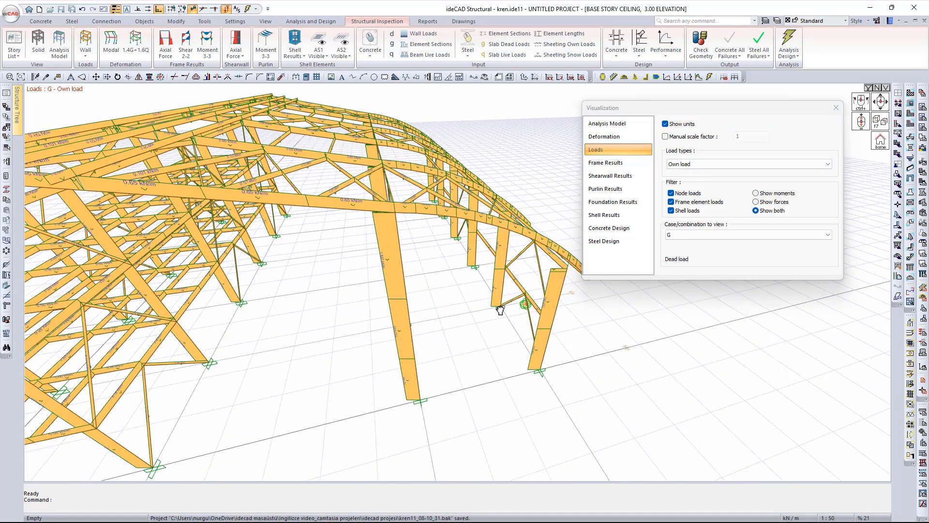
pyautogui.scroll(8, 547, 326)
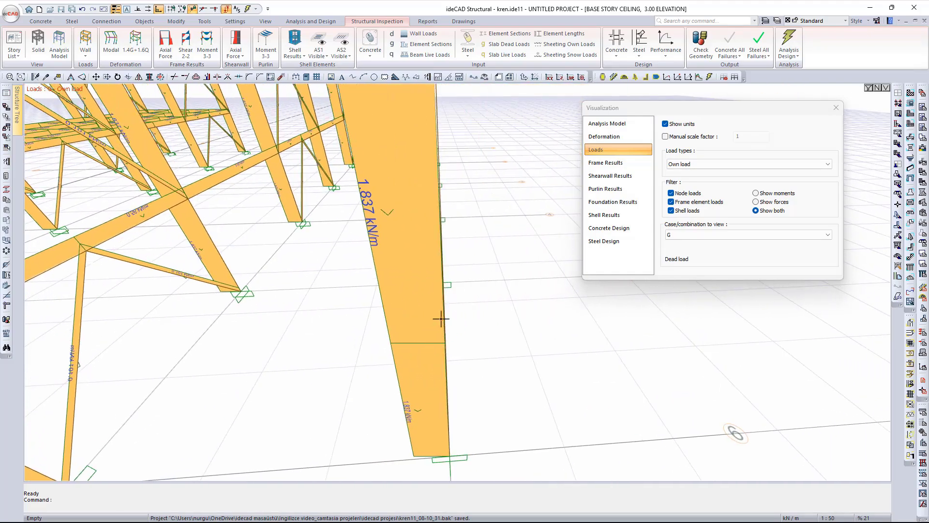
pyautogui.scroll(-4, 466, 325)
pyautogui.moveTo(466, 325); pyautogui.dragTo(376, 342, button='middle')
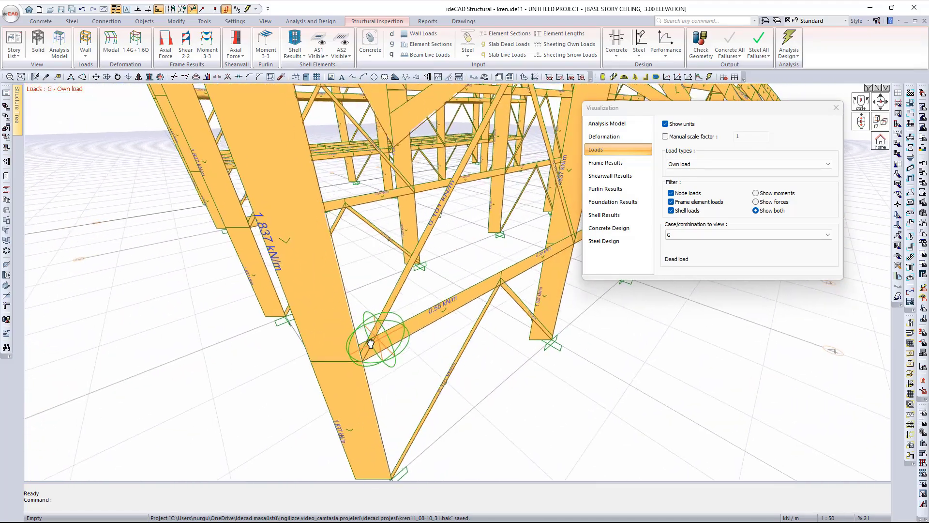
pyautogui.scroll(5, 449, 314)
pyautogui.keyDown('shift'); pyautogui.moveTo(448, 315); pyautogui.dragTo(397, 325, button='middle'); pyautogui.keyUp('shift')
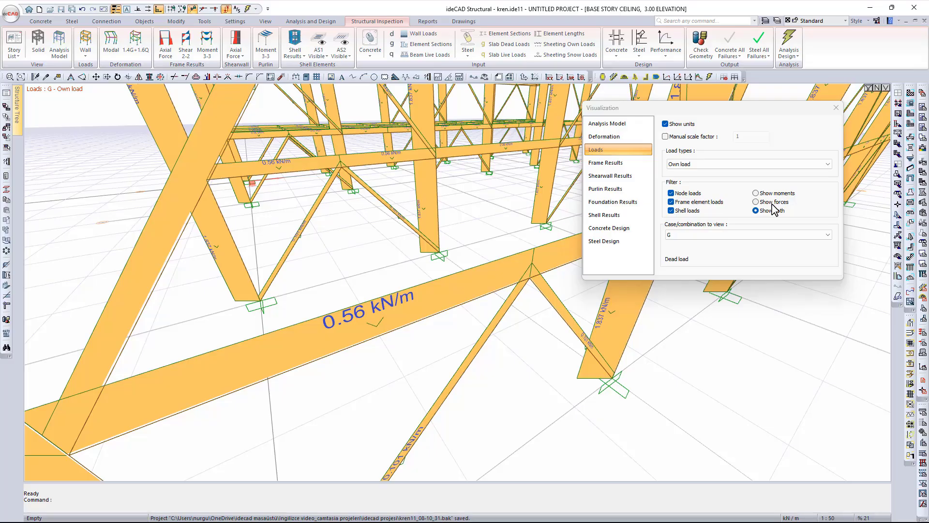
# - Keep dead load case G as the displayed own-load case
pyautogui.click(709, 236)
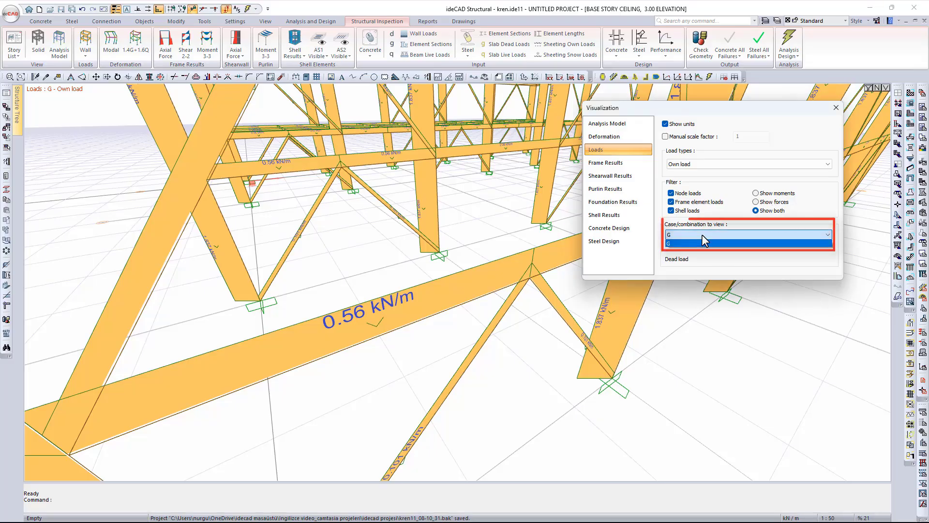
pyautogui.click(700, 235)
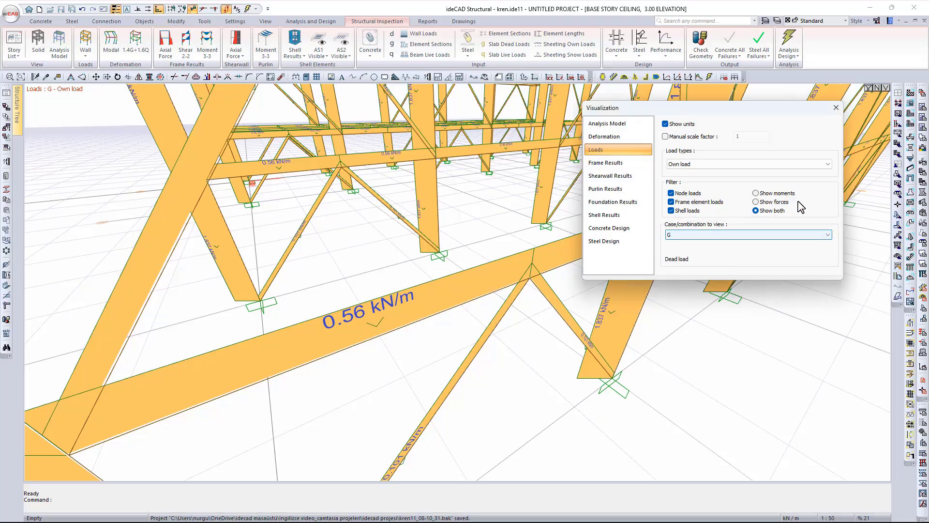
pyautogui.click(699, 234)
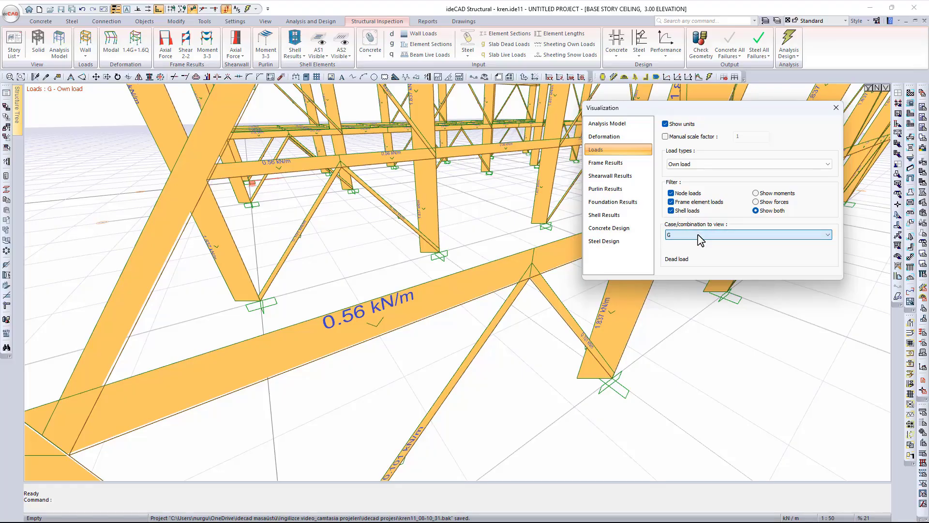
pyautogui.click(699, 242)
# - Show the user defined loads and recentre the model
pyautogui.click(695, 166)
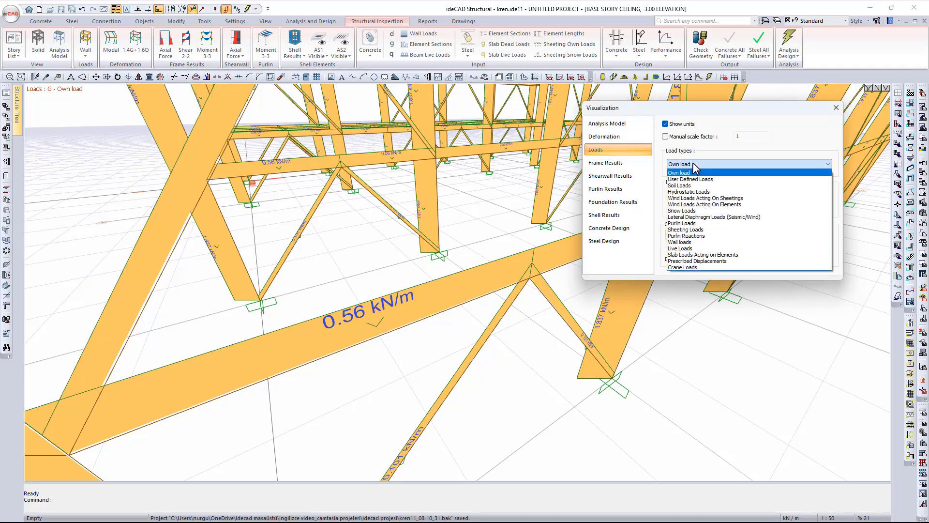
pyautogui.click(696, 180)
pyautogui.scroll(-8, 492, 274)
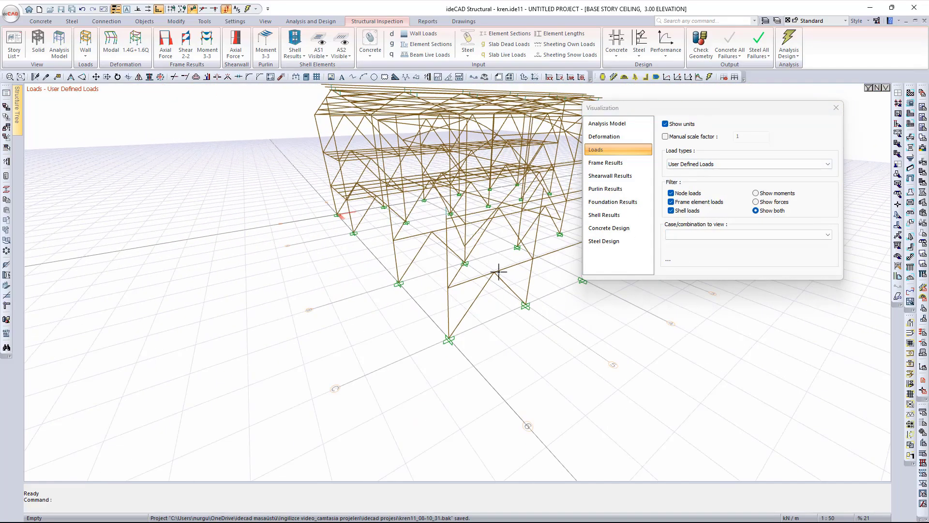
pyautogui.moveTo(499, 272); pyautogui.dragTo(407, 334, button='middle')
pyautogui.scroll(-3, 410, 333)
pyautogui.moveTo(468, 317); pyautogui.dragTo(370, 350, button='middle')
# - Check the soil loads, then the hydrostatic loads
pyautogui.click(753, 164)
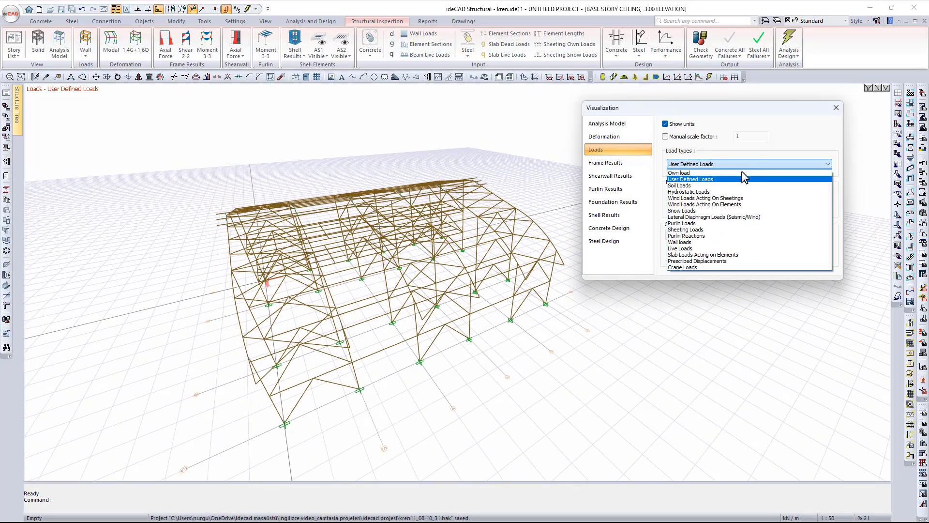
pyautogui.click(727, 187)
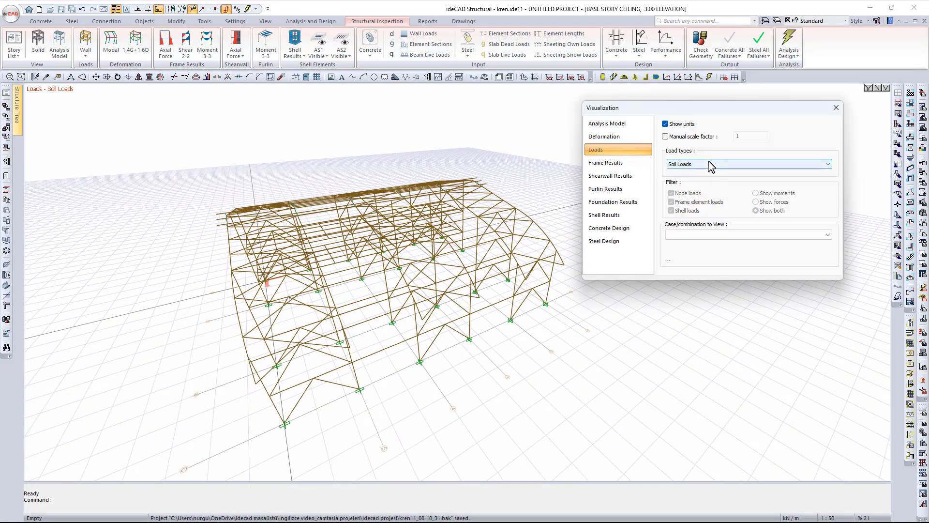
pyautogui.click(710, 165)
pyautogui.click(718, 192)
# - Show wind loads on the sheetings, viewing the red-loaded end wall and roof
pyautogui.click(710, 166)
pyautogui.click(715, 198)
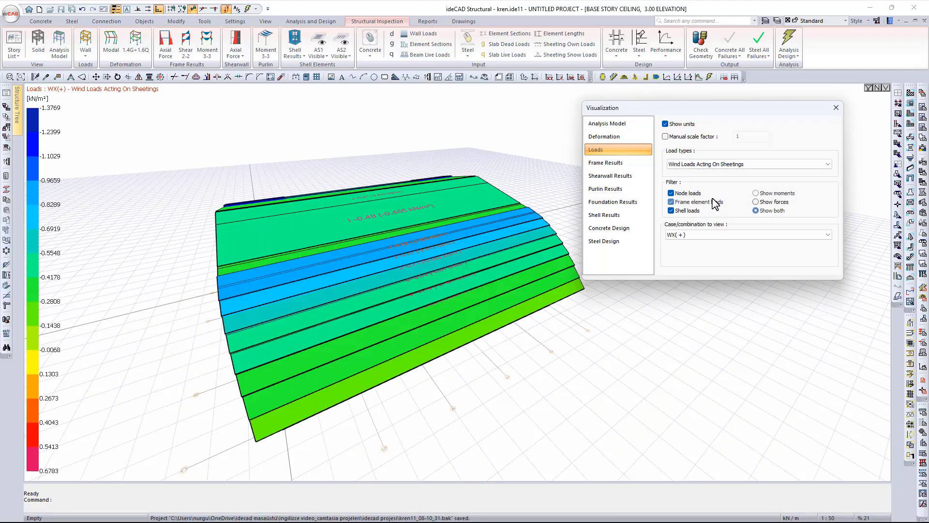
pyautogui.scroll(-4, 453, 375)
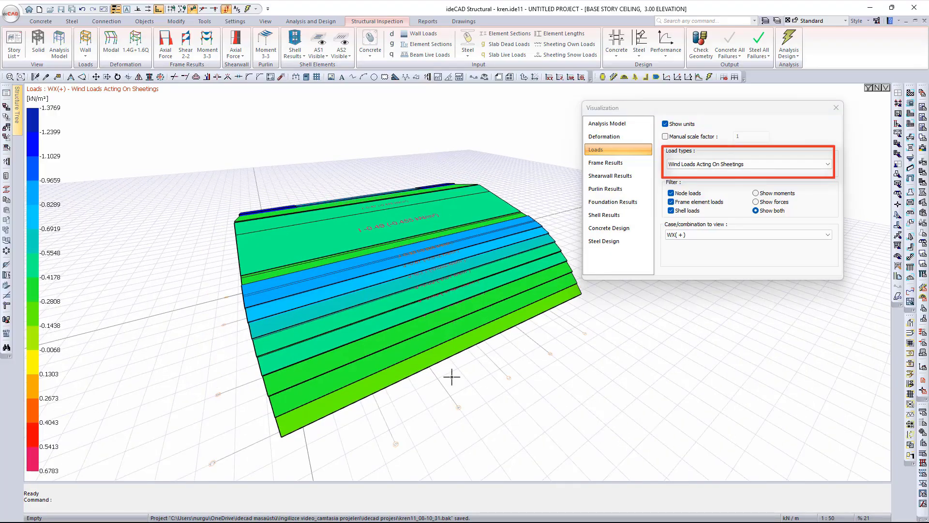
pyautogui.moveTo(460, 380)
pyautogui.keyDown('ctrl'); pyautogui.mouseDown(button='middle')
pyautogui.moveTo(523, 380)
pyautogui.moveTo(592, 358)
pyautogui.mouseUp(button='middle'); pyautogui.keyUp('ctrl')
pyautogui.scroll(-2, 484, 383)
pyautogui.keyDown('ctrl'); pyautogui.moveTo(460, 352); pyautogui.dragTo(357, 356, button='middle'); pyautogui.keyUp('ctrl')
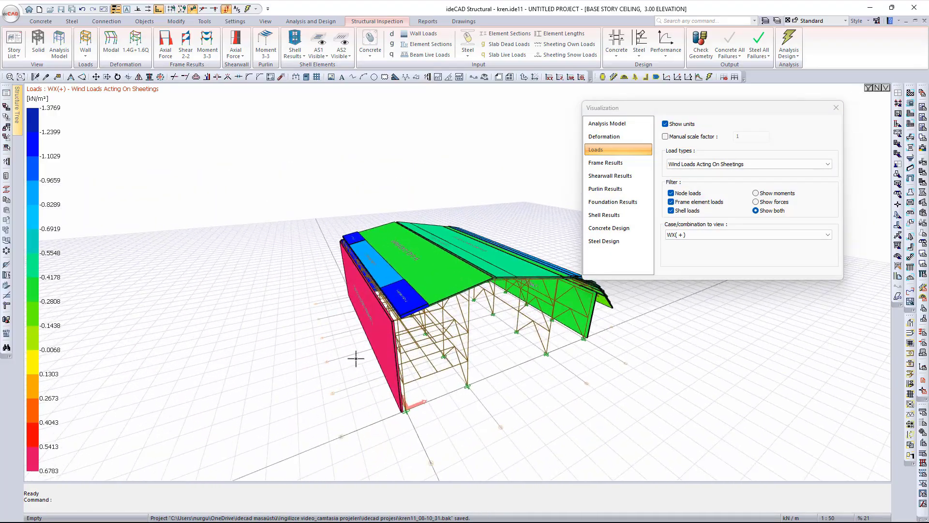
pyautogui.scroll(4, 361, 349)
pyautogui.keyDown('ctrl'); pyautogui.moveTo(408, 342); pyautogui.dragTo(448, 354, button='middle'); pyautogui.keyUp('ctrl')
pyautogui.keyDown('ctrl'); pyautogui.moveTo(530, 340); pyautogui.dragTo(484, 381, button='middle'); pyautogui.keyUp('ctrl')
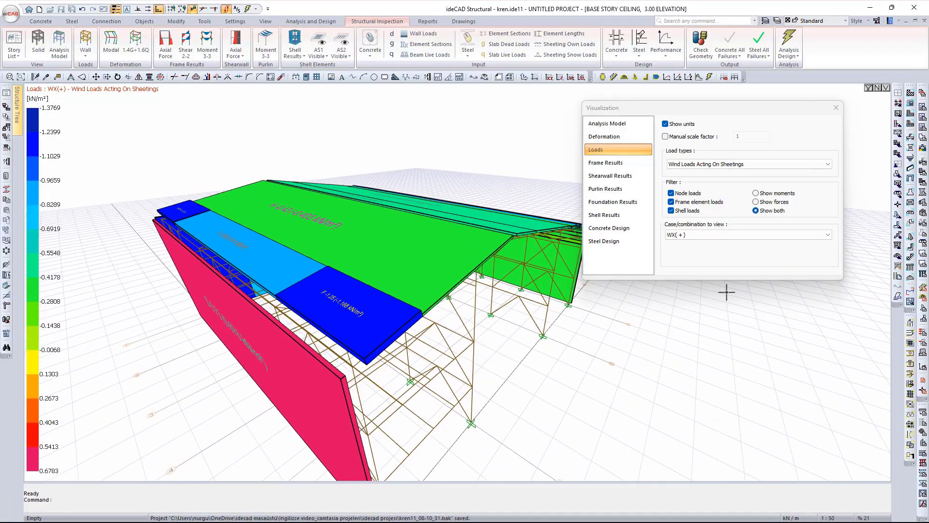
# - Check WX(+)'', then switch to WX(-)' and show wind loads on frame elements
pyautogui.click(719, 235)
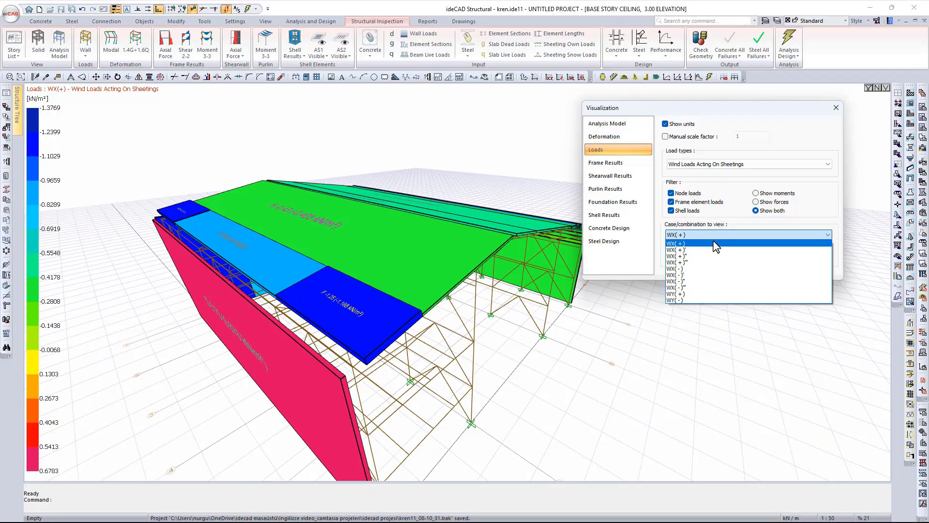
pyautogui.click(687, 256)
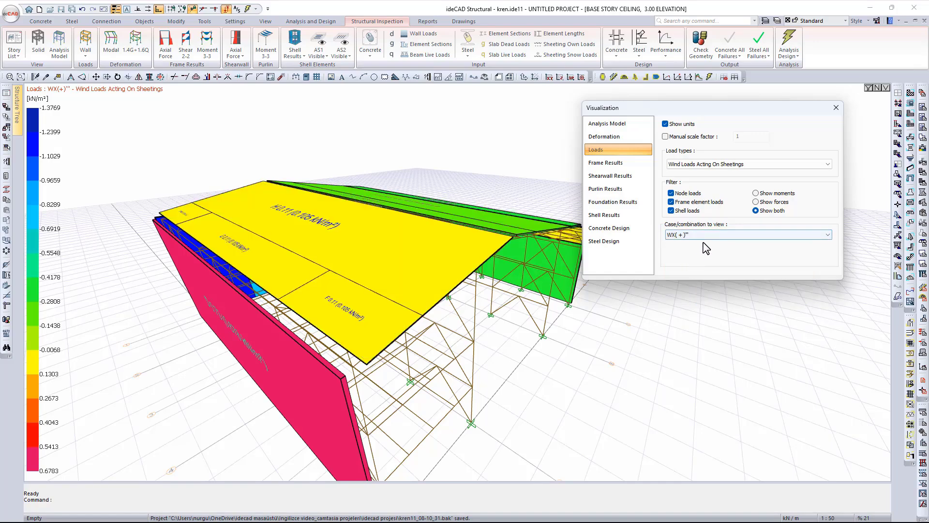
pyautogui.click(704, 236)
pyautogui.click(696, 274)
pyautogui.moveTo(363, 285); pyautogui.dragTo(395, 329, button='middle')
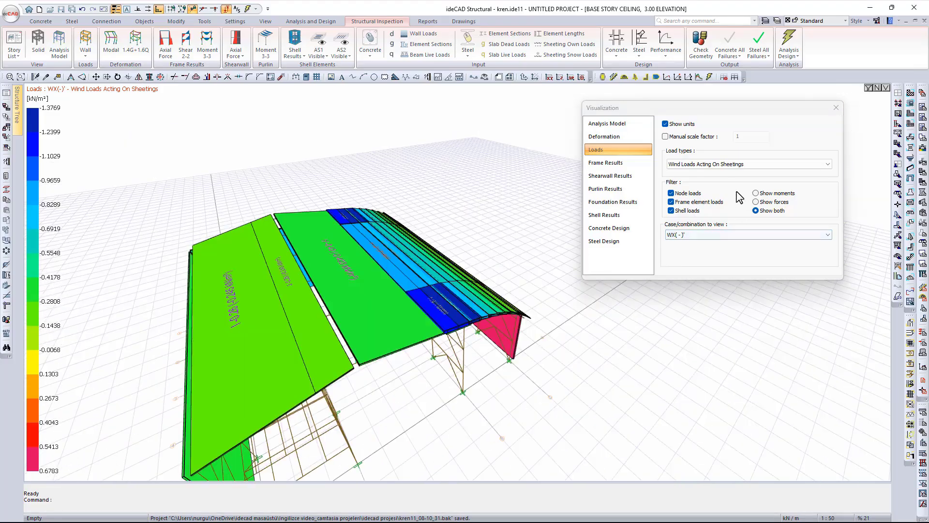
pyautogui.click(736, 164)
pyautogui.click(726, 200)
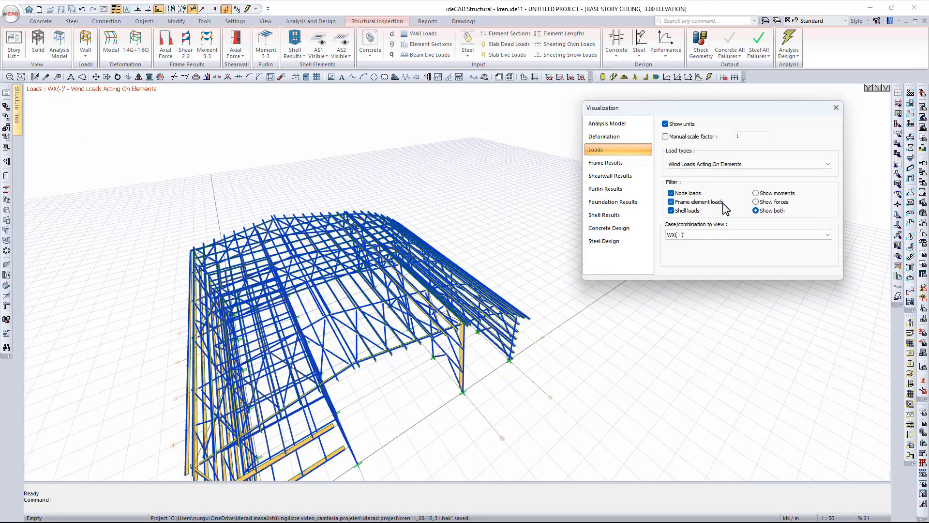
# - Read the WX(-)' element wind load labels, such as 0.182 kN/m on the purlins
pyautogui.click(661, 315)
pyautogui.scroll(7, 480, 374)
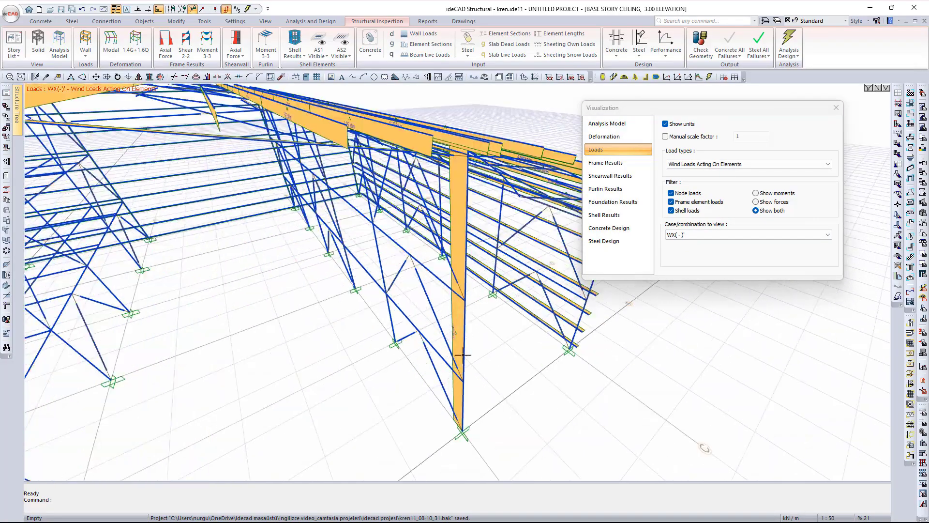
pyautogui.keyDown('ctrl'); pyautogui.moveTo(475, 338); pyautogui.dragTo(282, 306, button='middle'); pyautogui.keyUp('ctrl')
pyautogui.scroll(-4, 412, 314)
pyautogui.scroll(-3, 413, 314)
pyautogui.scroll(8, 423, 345)
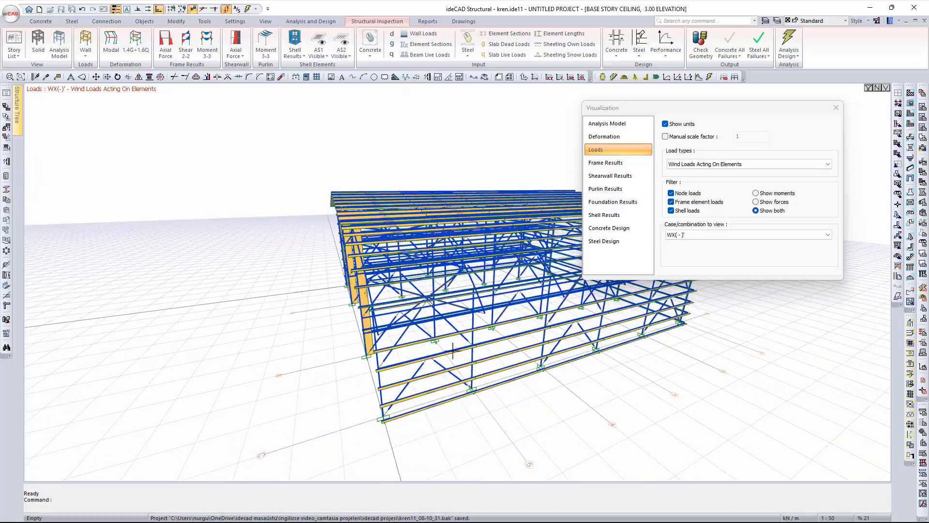
pyautogui.scroll(-5, 422, 345)
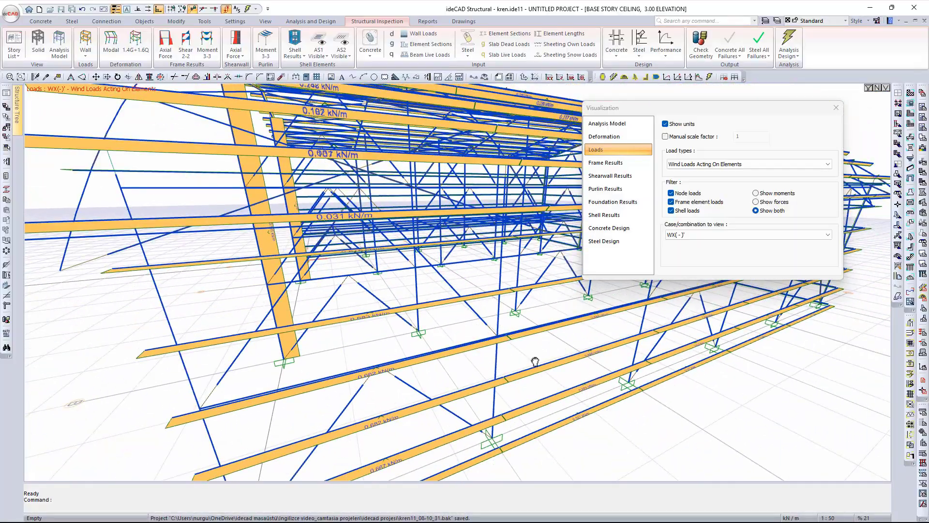
pyautogui.scroll(4, 445, 341)
pyautogui.scroll(-4, 446, 341)
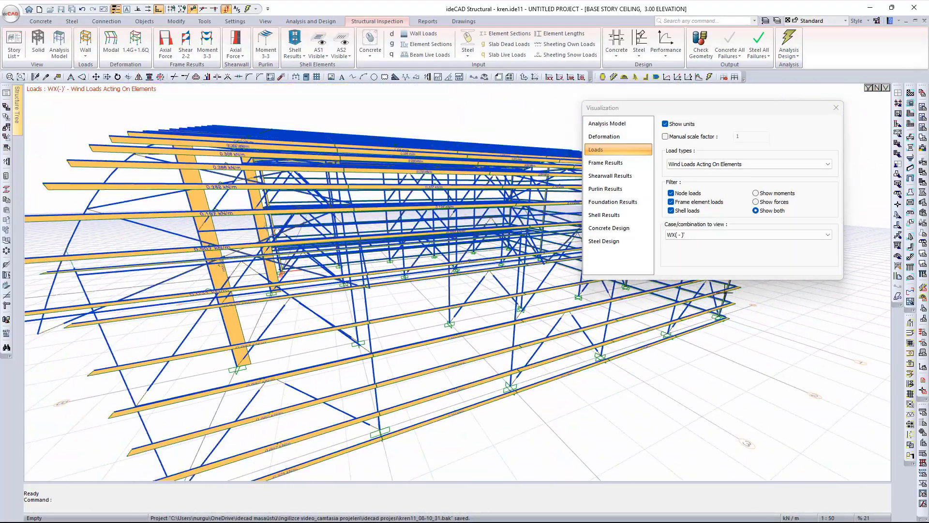
pyautogui.click(730, 235)
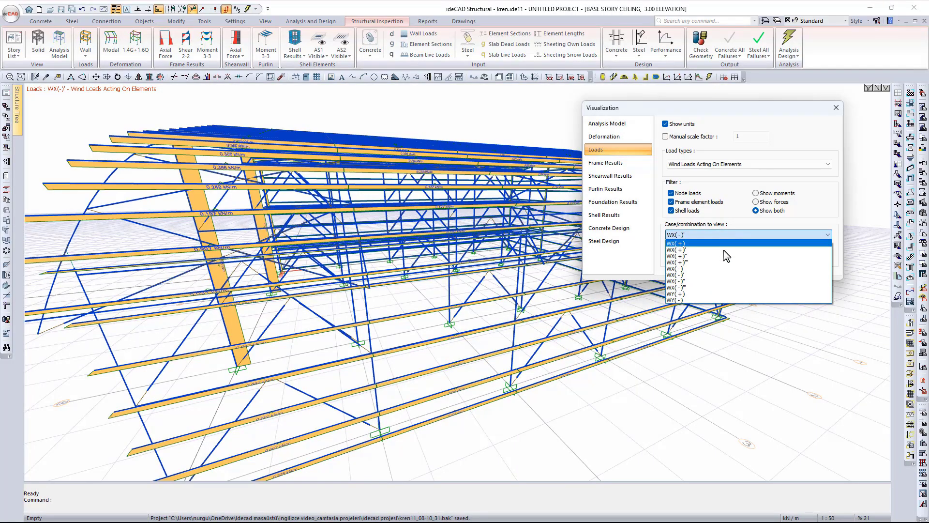
pyautogui.click(722, 236)
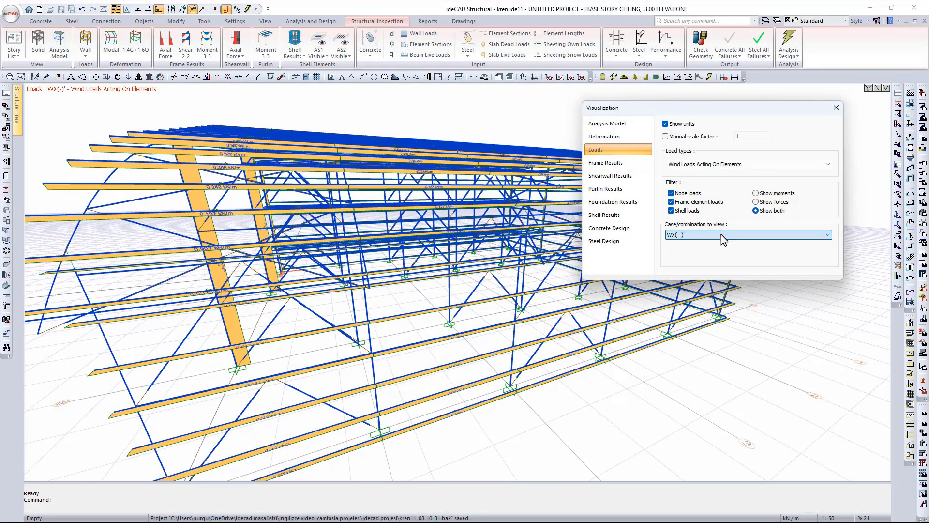
pyautogui.click(749, 164)
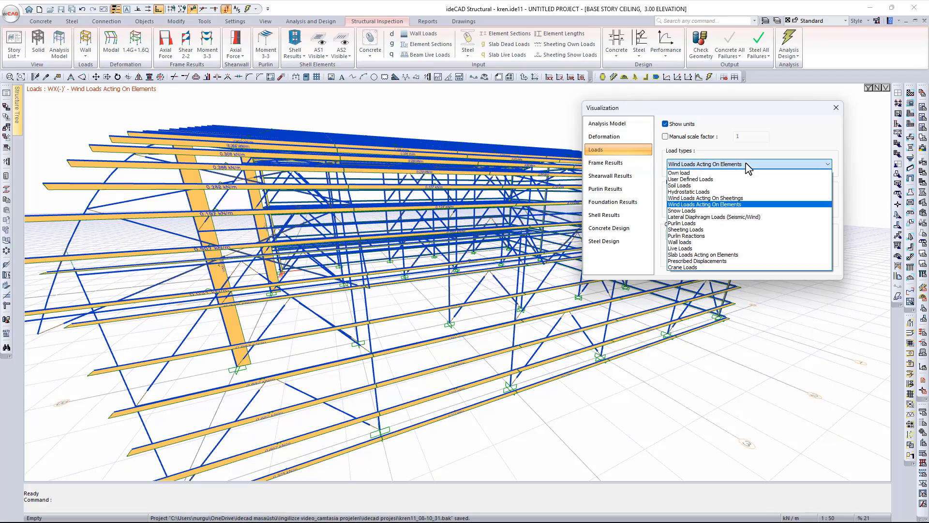
# - Show the snow loads across the whole hall
pyautogui.click(718, 212)
pyautogui.scroll(-3, 389, 230)
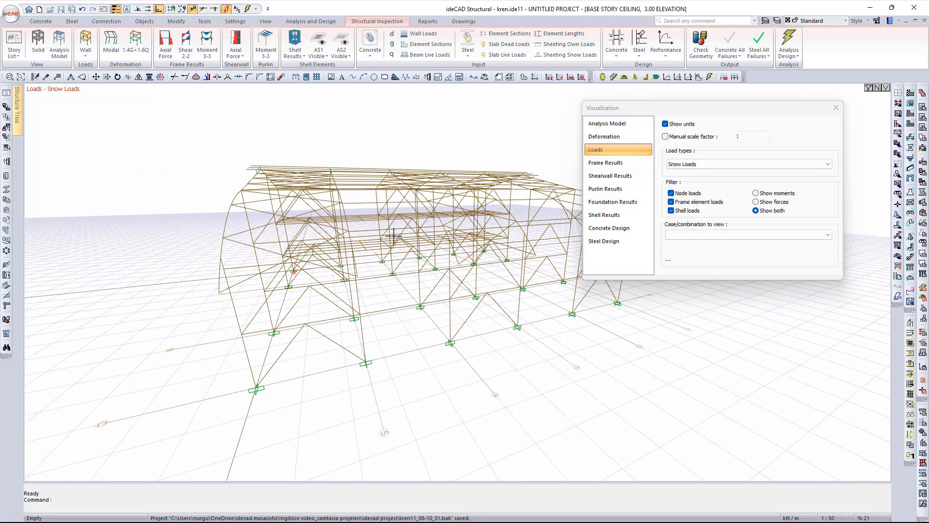
pyautogui.keyDown('ctrl'); pyautogui.moveTo(427, 245); pyautogui.dragTo(463, 330, button='middle'); pyautogui.keyUp('ctrl')
pyautogui.scroll(-4, 447, 263)
# - Check lateral diaphragm loads for EcX, then display the purlin loads
pyautogui.click(695, 164)
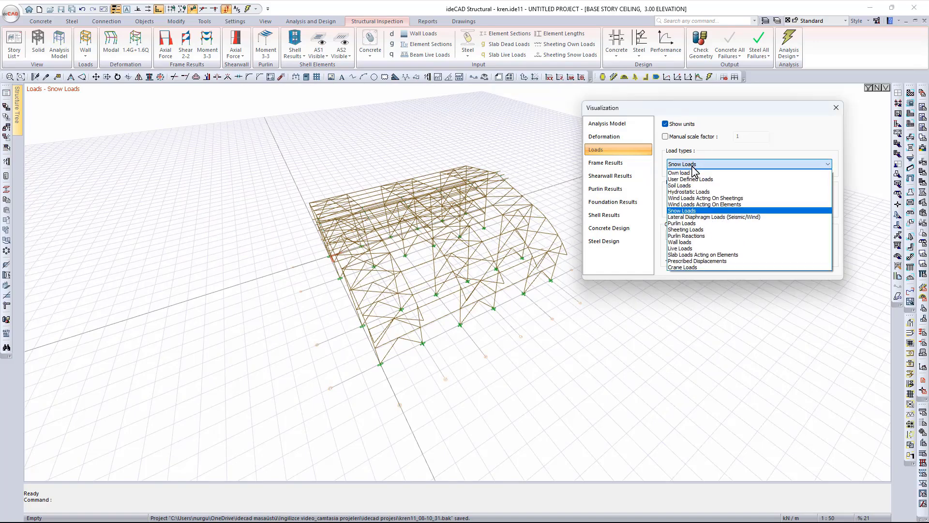
pyautogui.click(712, 216)
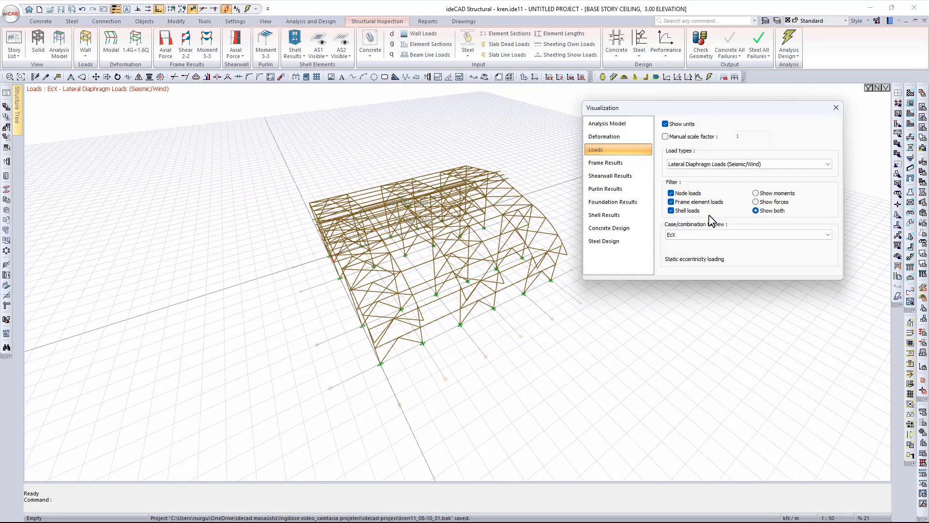
pyautogui.click(712, 165)
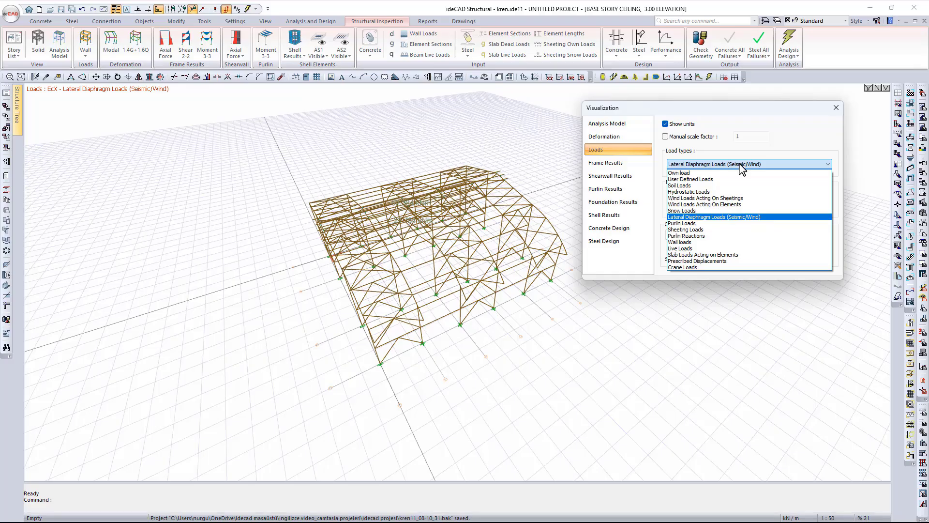
pyautogui.click(726, 223)
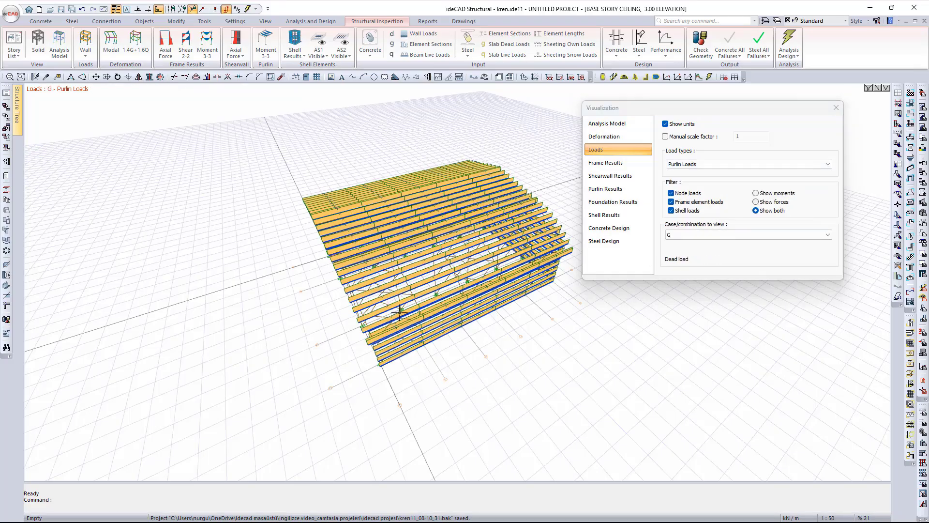
# - Inspect the purlin loads up close, keeping case G
pyautogui.scroll(10, 399, 312)
pyautogui.scroll(-5, 396, 302)
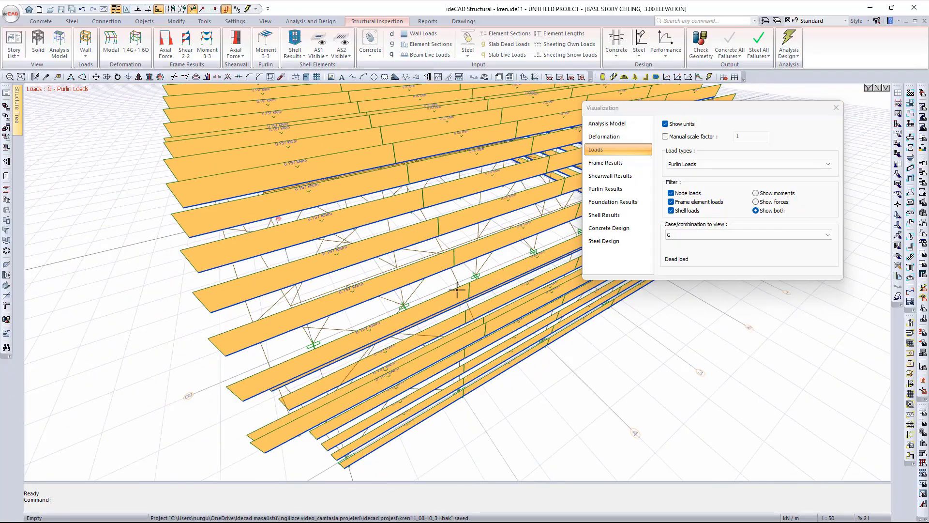
pyautogui.scroll(2, 339, 319)
pyautogui.click(705, 234)
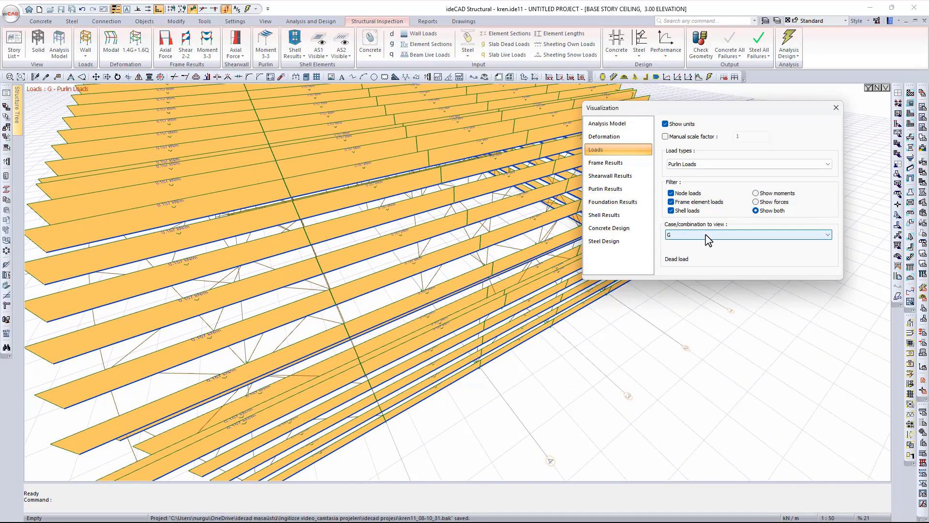
pyautogui.click(705, 234)
pyautogui.scroll(5, 402, 274)
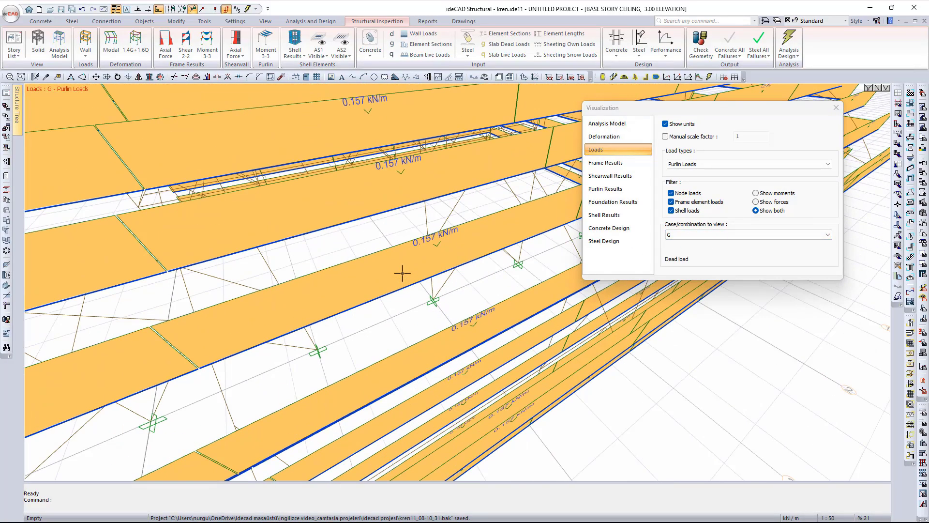
pyautogui.scroll(-6, 402, 274)
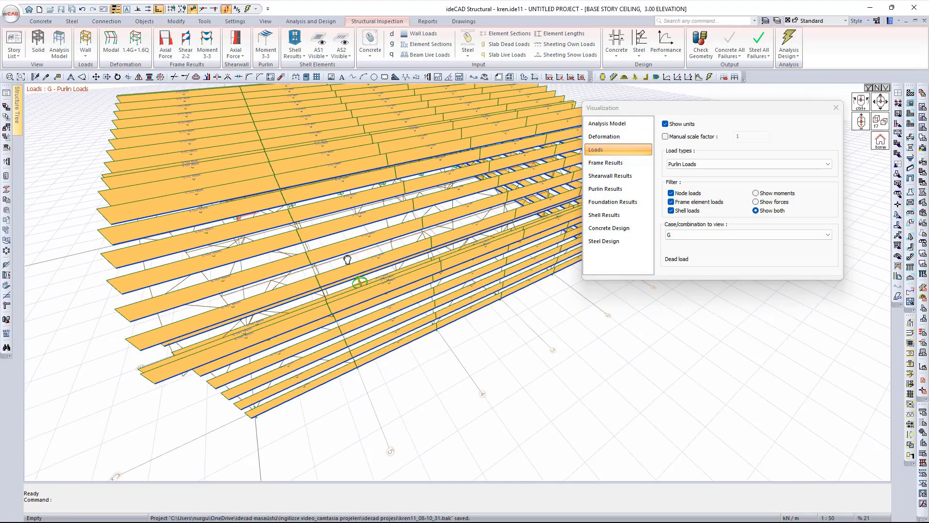
pyautogui.scroll(5, 409, 316)
pyautogui.scroll(4, 409, 316)
pyautogui.scroll(-4, 430, 287)
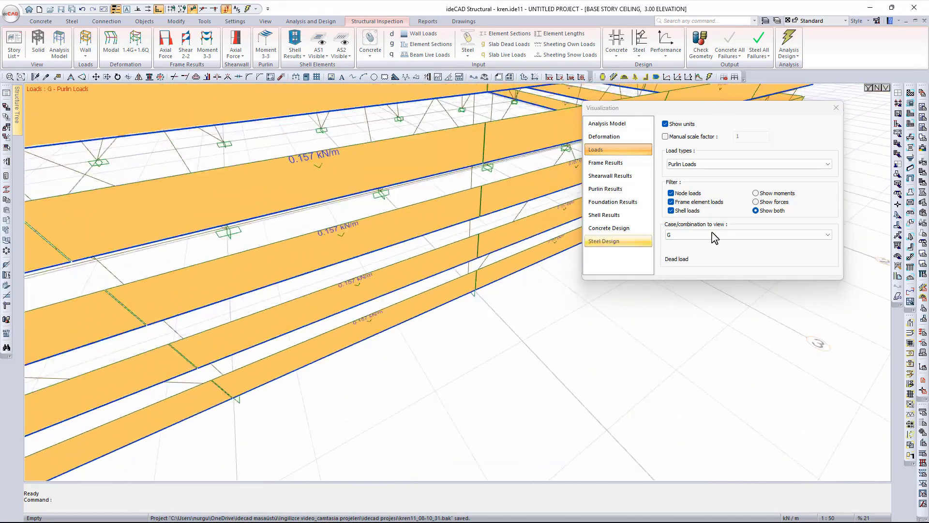
# - Show sheeting loads for wind case WX(+)''
pyautogui.click(711, 165)
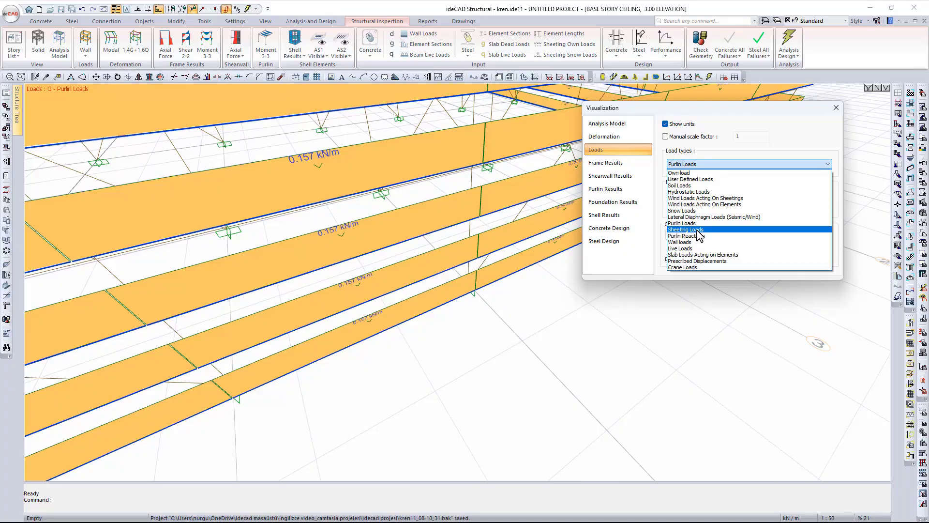
pyautogui.click(686, 229)
pyautogui.scroll(-5, 325, 239)
pyautogui.scroll(-5, 366, 231)
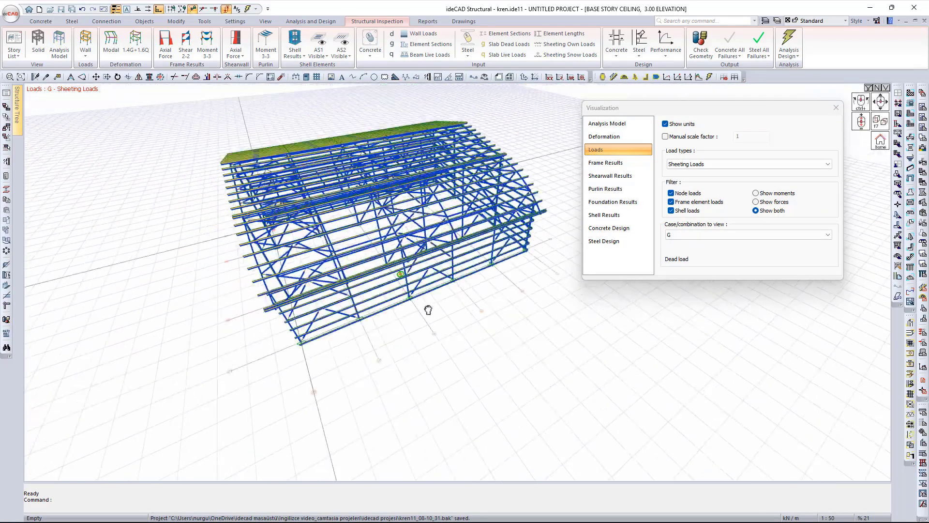
pyautogui.click(702, 234)
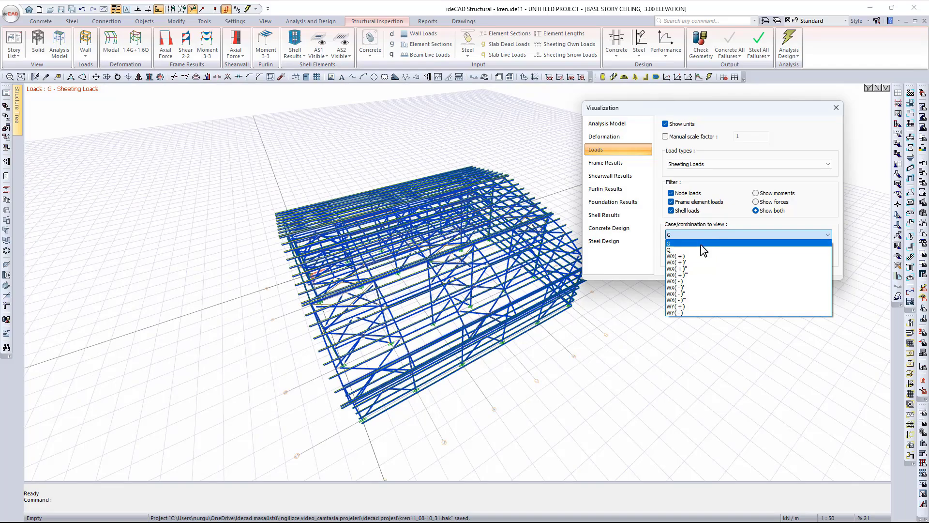
pyautogui.click(697, 275)
pyautogui.scroll(5, 412, 289)
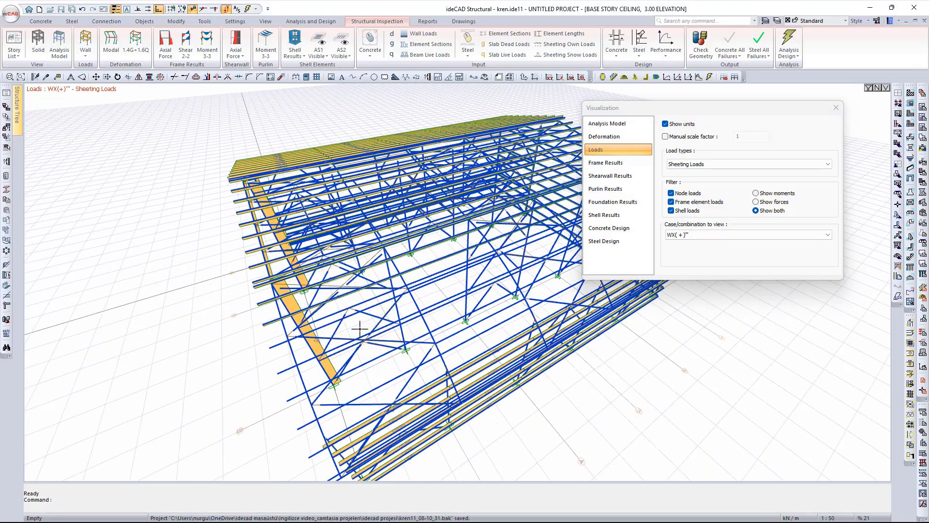
pyautogui.scroll(8, 412, 289)
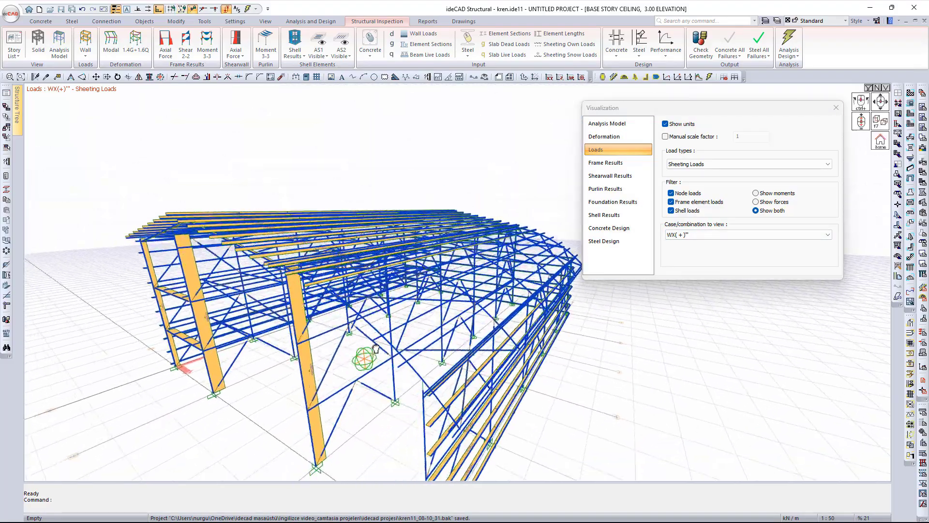
pyautogui.click(697, 164)
# - Show the purlin reactions and shift the model to read their values
pyautogui.click(697, 236)
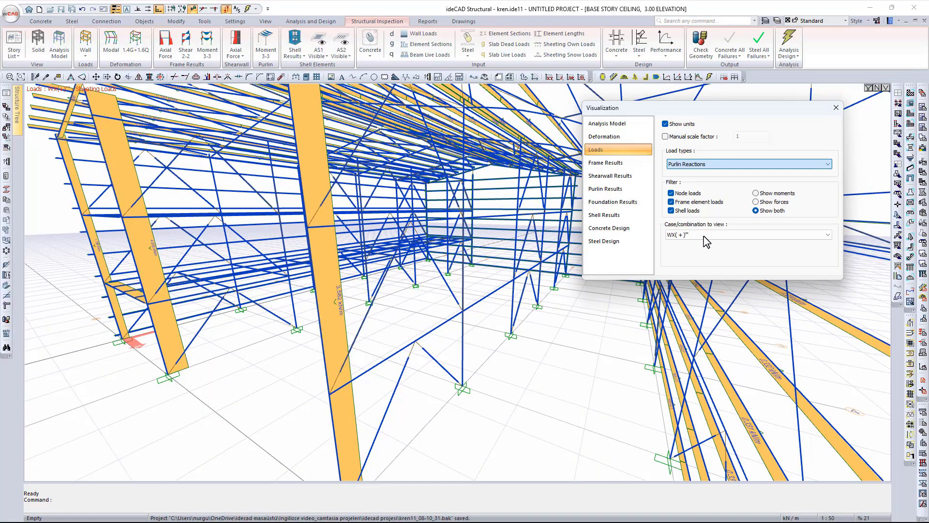
pyautogui.scroll(-10, 540, 332)
pyautogui.moveTo(539, 332); pyautogui.dragTo(334, 358, button='middle')
pyautogui.scroll(8, 330, 366)
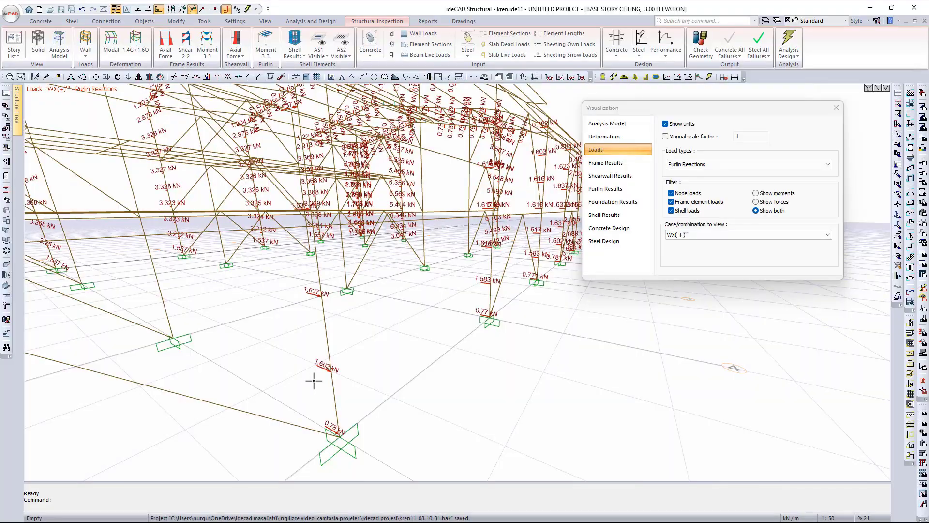
pyautogui.scroll(2, 314, 381)
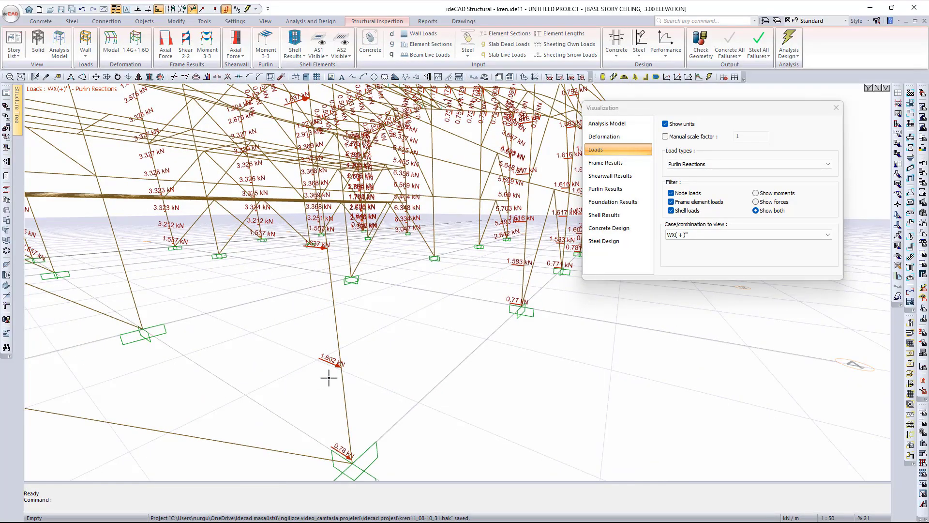
pyautogui.scroll(2, 302, 318)
# - Step purlin reactions through G and WX(+)'' to WX(-)'', showing values like 3.297 kN
pyautogui.click(726, 234)
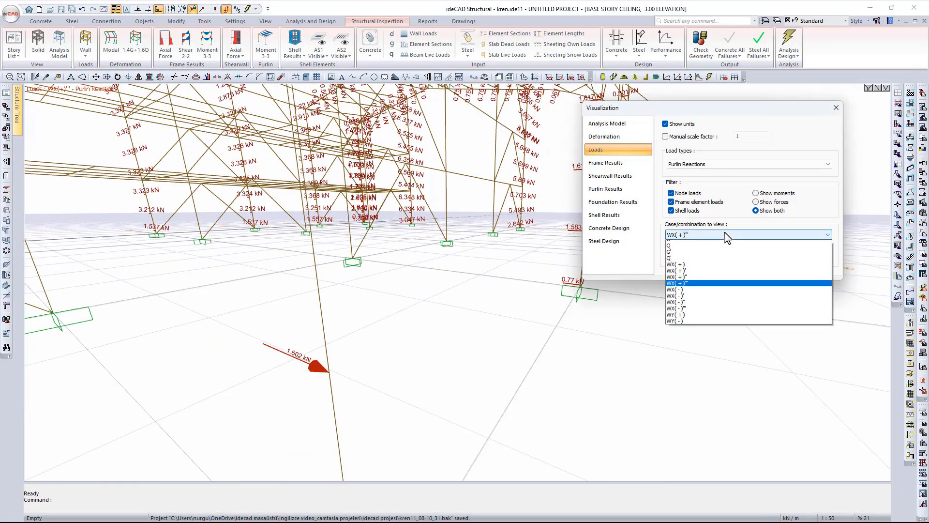
pyautogui.click(702, 244)
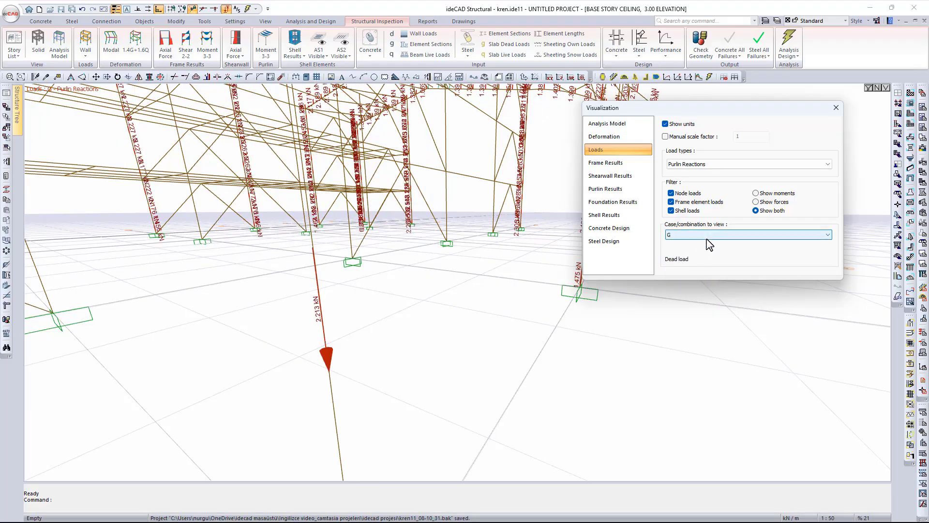
pyautogui.click(706, 237)
pyautogui.click(696, 282)
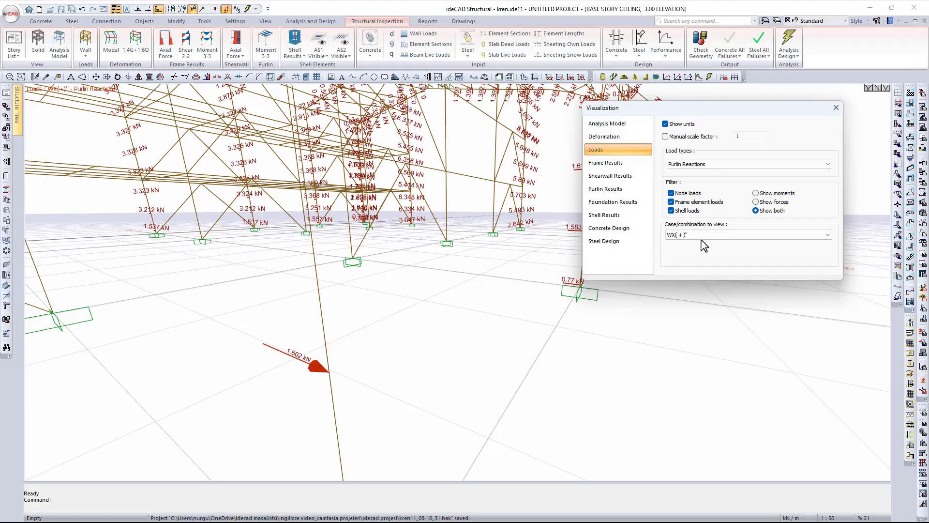
pyautogui.click(701, 239)
pyautogui.click(686, 313)
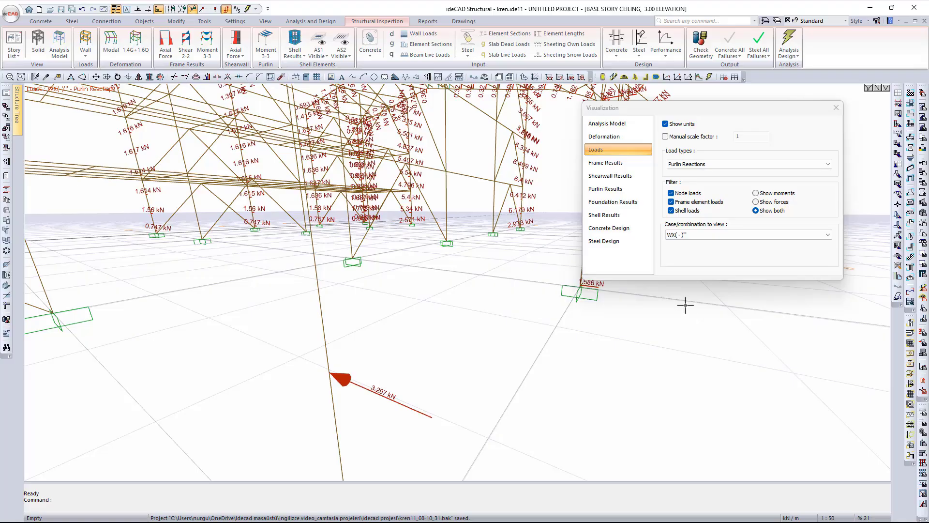
pyautogui.click(714, 165)
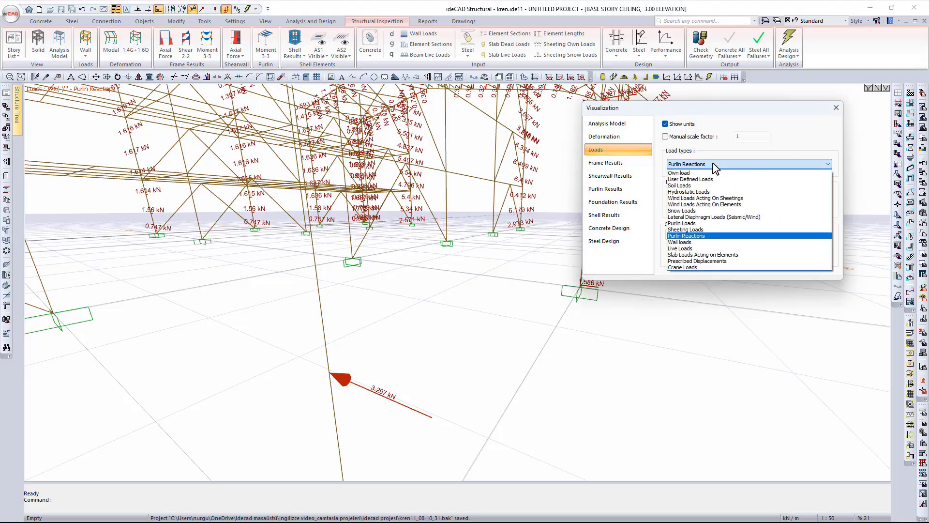
# - Review the wall loads, then the live loads on the structure
pyautogui.click(701, 246)
pyautogui.scroll(-10, 504, 285)
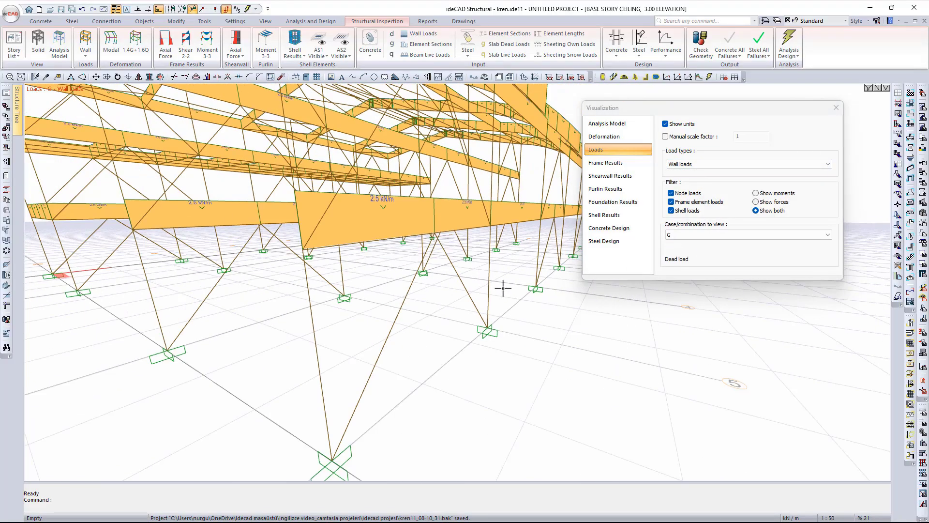
pyautogui.scroll(-2, 460, 359)
pyautogui.keyDown('ctrl'); pyautogui.moveTo(512, 332); pyautogui.dragTo(457, 362, button='middle'); pyautogui.keyUp('ctrl')
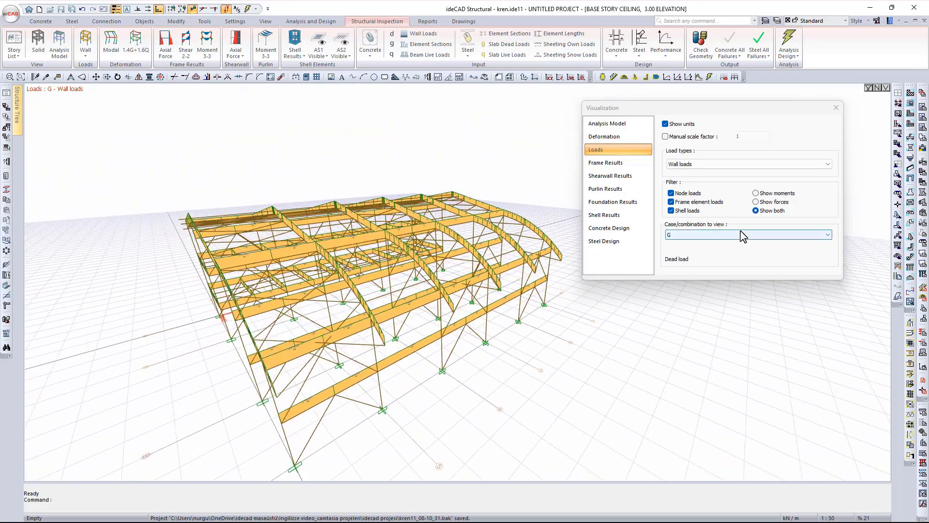
pyautogui.click(704, 164)
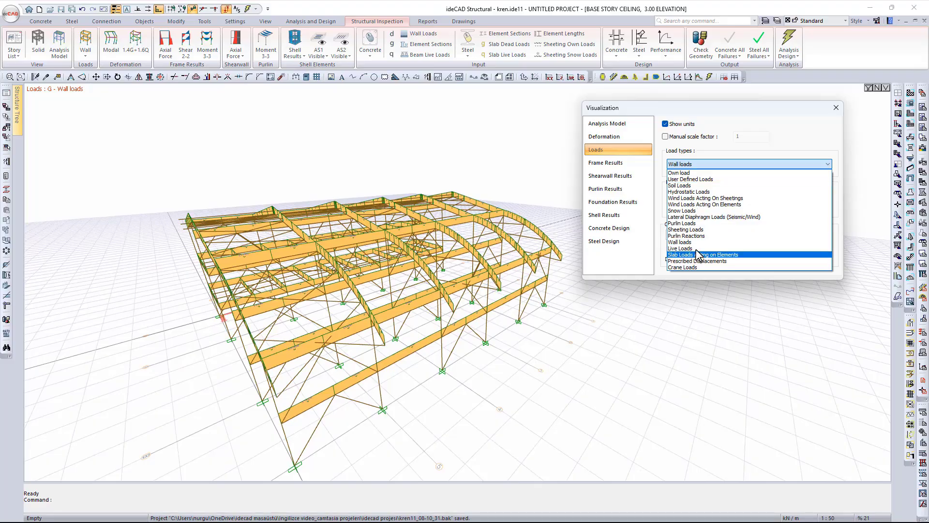
pyautogui.click(698, 251)
# - Show slab loads acting on elements and orbit around the loaded bays
pyautogui.click(707, 164)
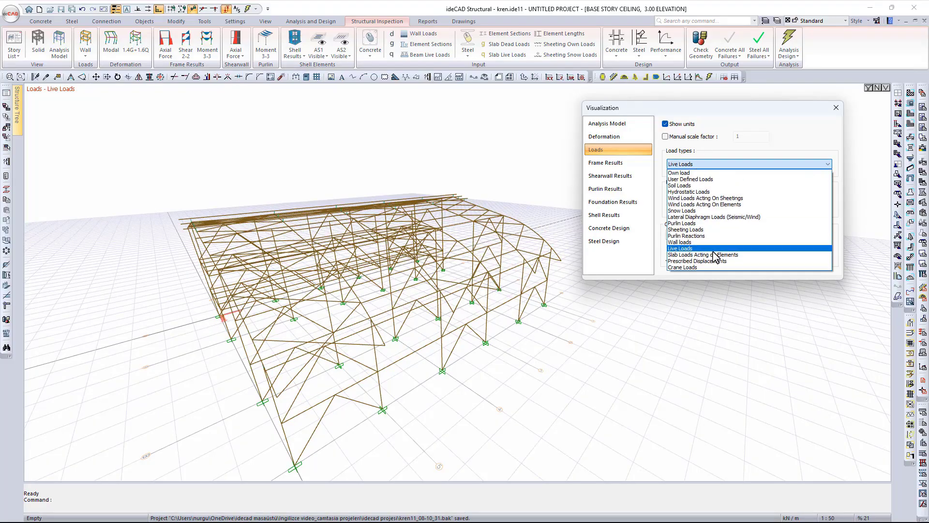
pyautogui.click(717, 258)
pyautogui.scroll(8, 265, 342)
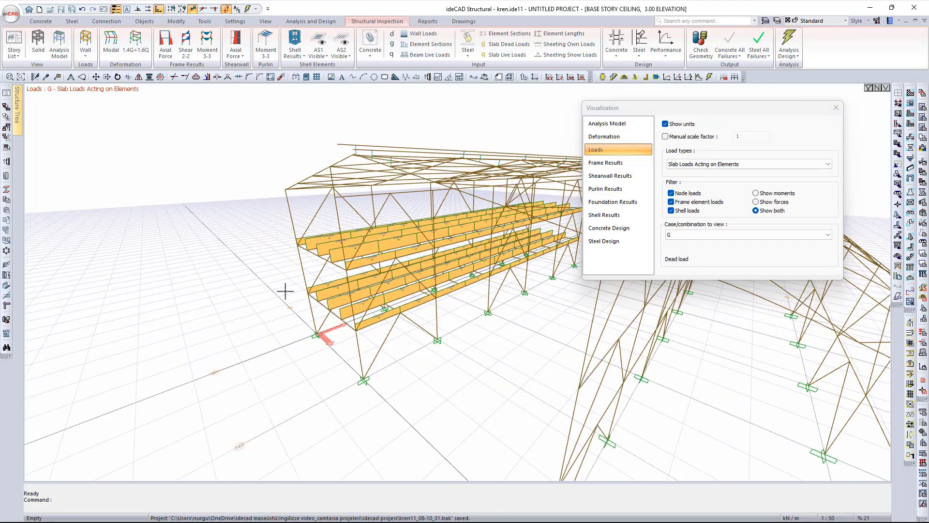
pyautogui.keyDown('shift'); pyautogui.moveTo(371, 323); pyautogui.dragTo(170, 310, button='middle'); pyautogui.keyUp('shift')
pyautogui.scroll(-3, 337, 295)
pyautogui.moveTo(394, 300); pyautogui.dragTo(298, 323, button='middle')
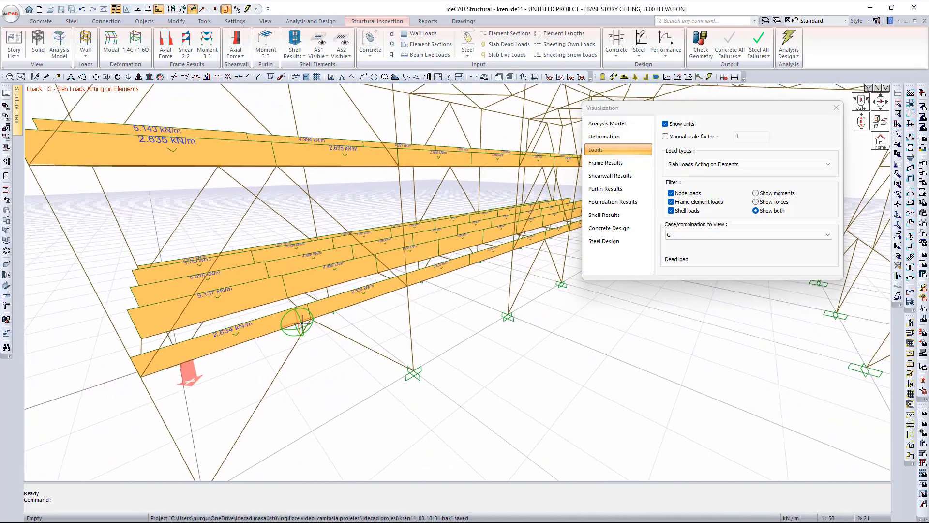
# - Switch slab loads to live load Q, then back to dead load G
pyautogui.click(731, 232)
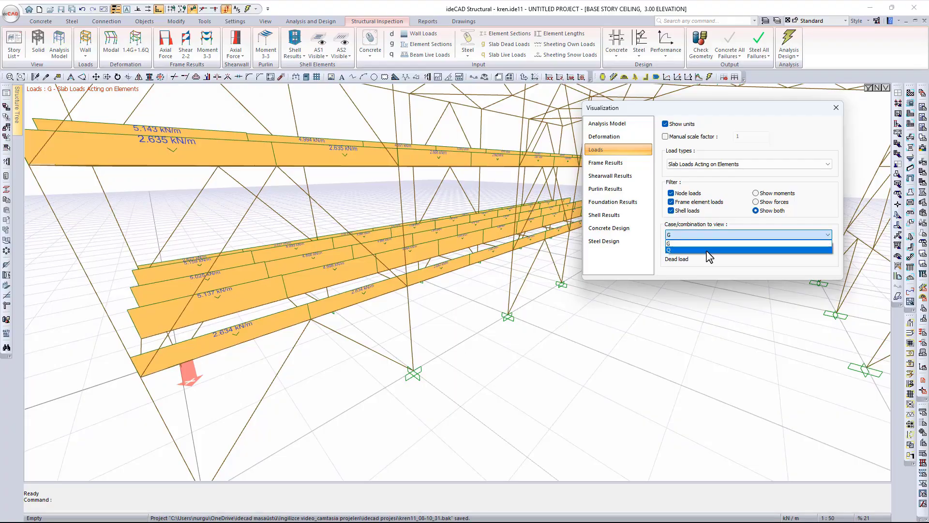
pyautogui.click(707, 250)
pyautogui.click(707, 235)
pyautogui.click(707, 242)
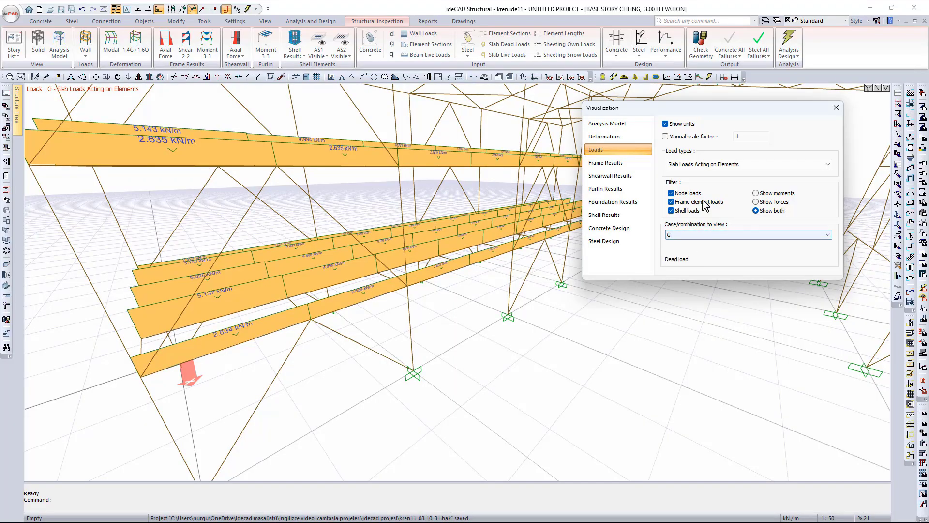
pyautogui.click(709, 165)
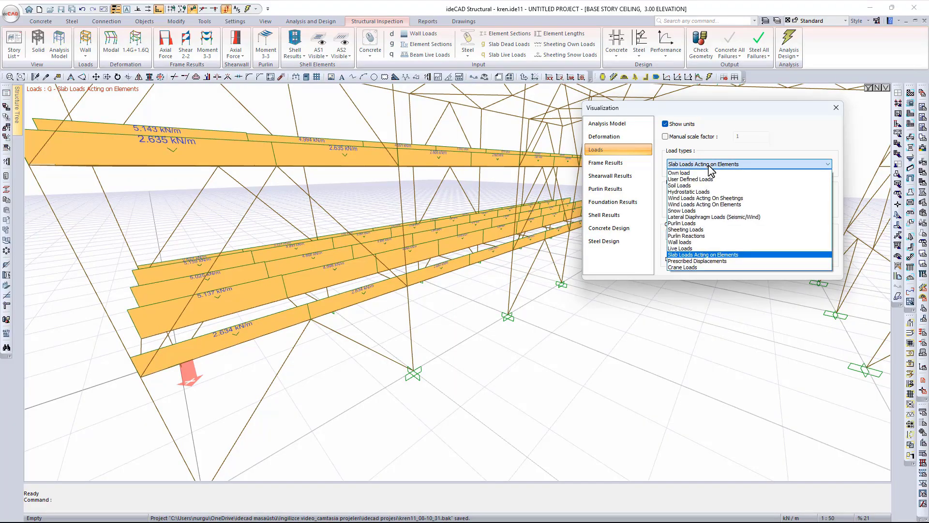
# - Pick Prescribed Displacements, then display Frame Results with Moment 2-2 for 1.4G
pyautogui.click(711, 261)
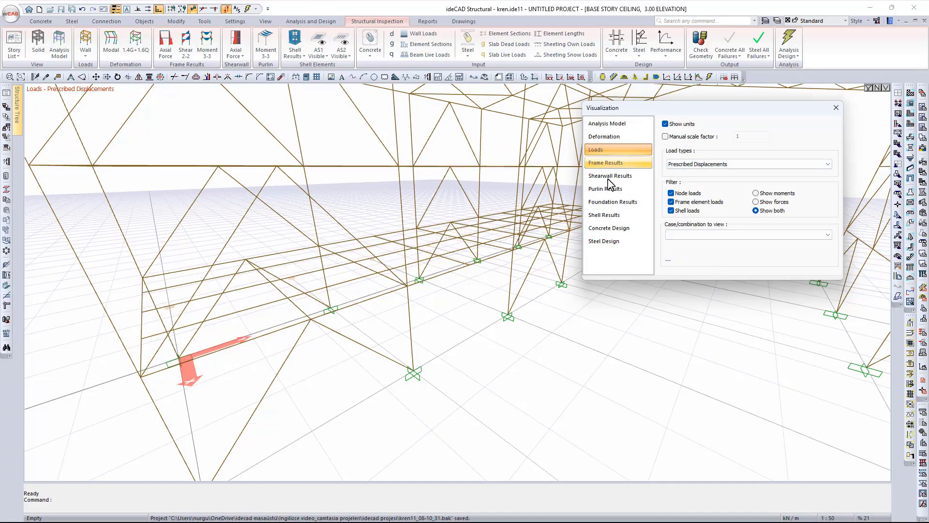
pyautogui.scroll(-5, 430, 324)
pyautogui.click(631, 165)
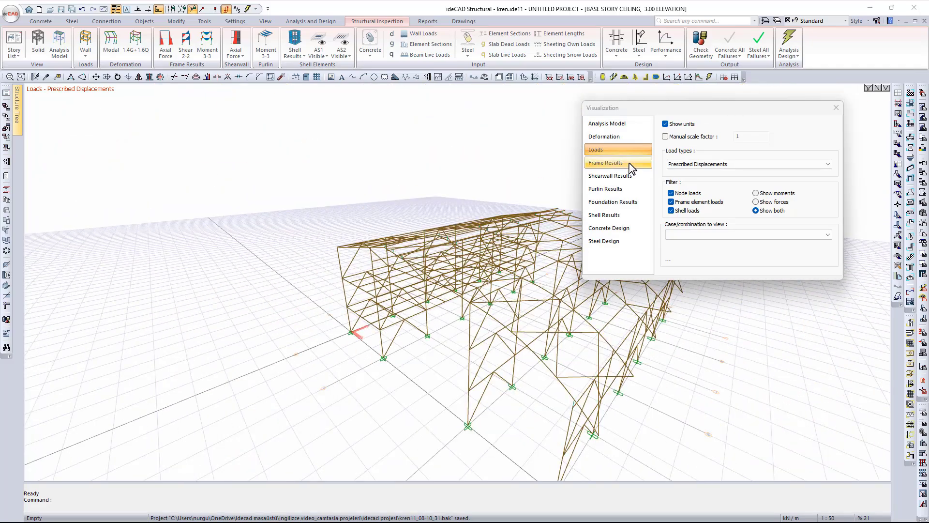
pyautogui.moveTo(431, 267); pyautogui.dragTo(484, 344, button='middle')
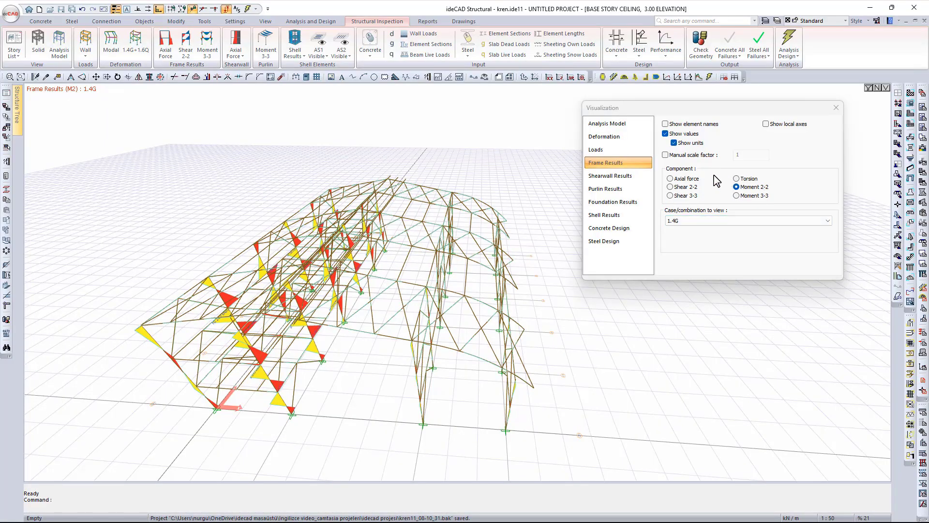
# - Cycle 1.4G diagrams through axial, shear 2-2/3-3, torsion, moment 2-2/3-3, ending on axial force
pyautogui.click(671, 179)
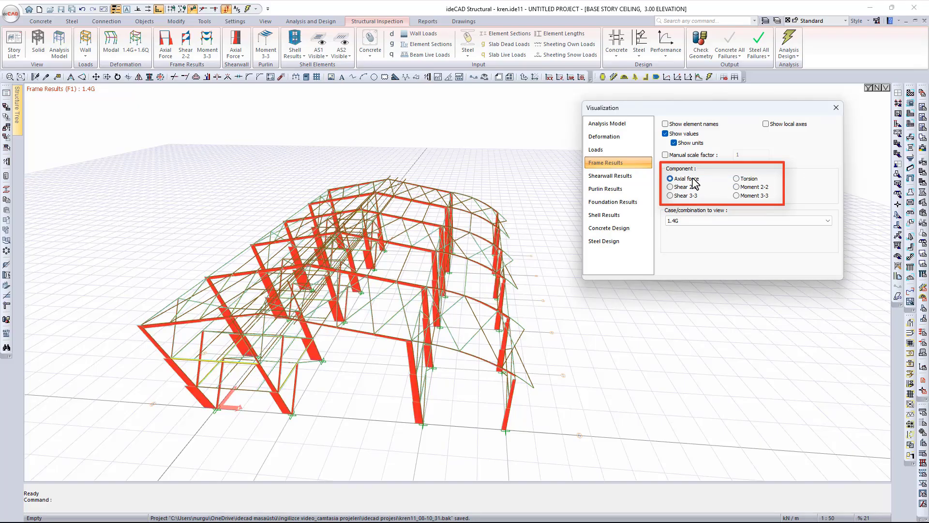
pyautogui.click(693, 188)
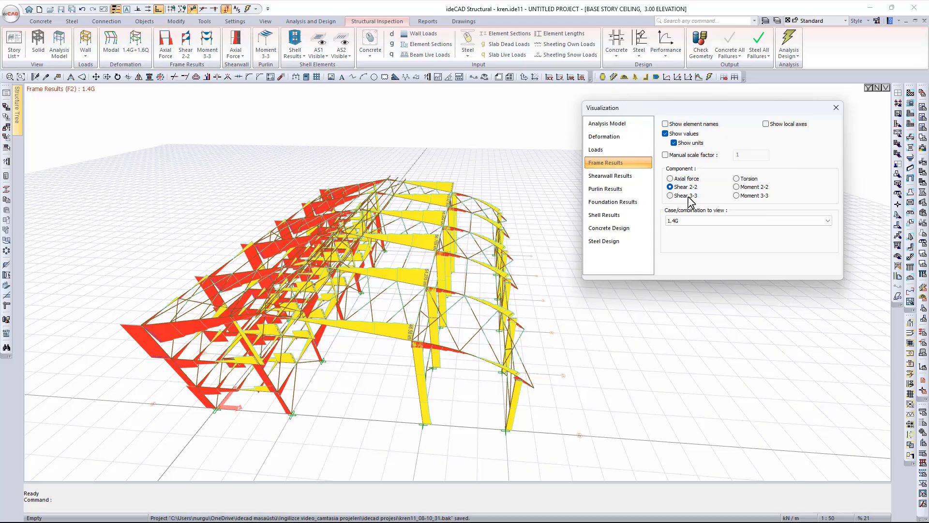
pyautogui.click(687, 196)
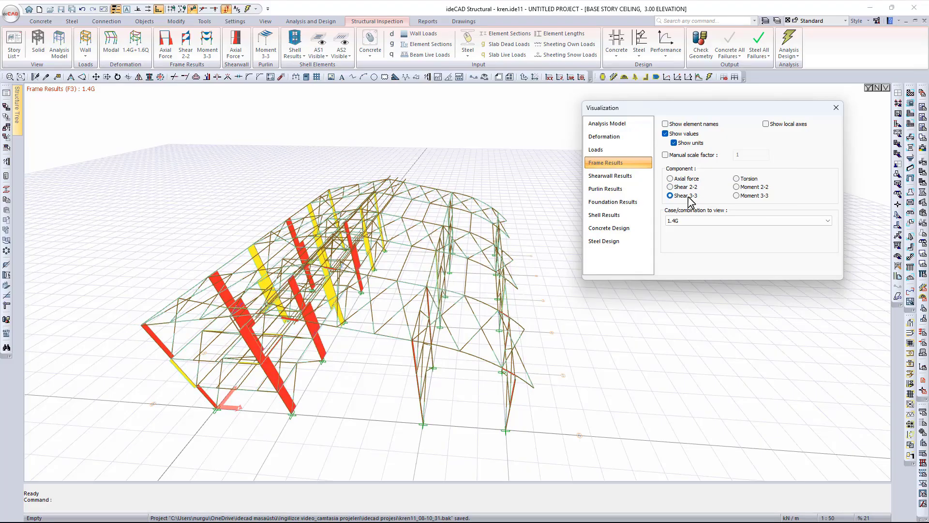
pyautogui.click(742, 181)
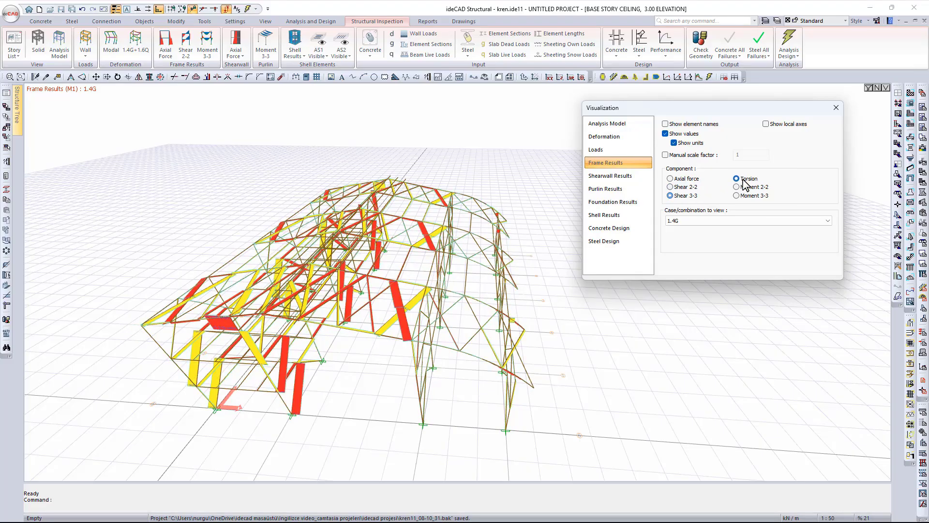
pyautogui.click(748, 188)
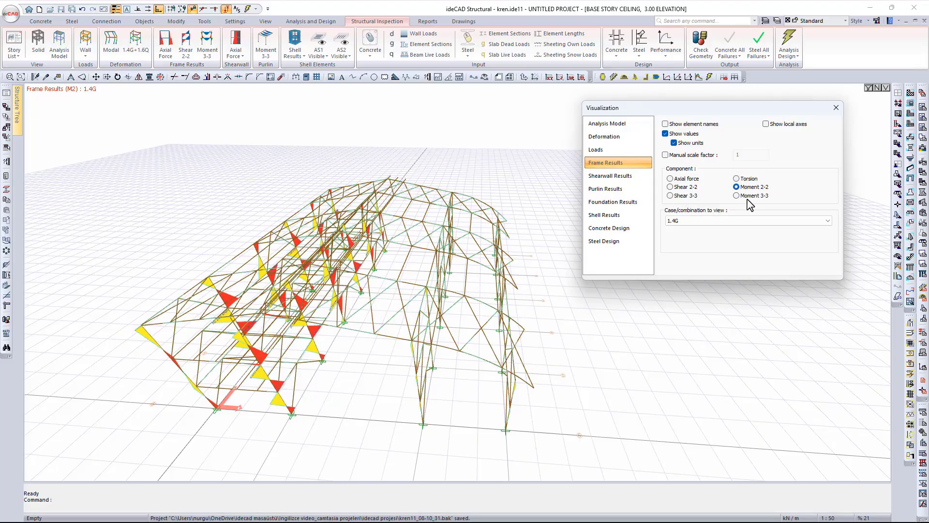
pyautogui.click(751, 197)
pyautogui.click(670, 179)
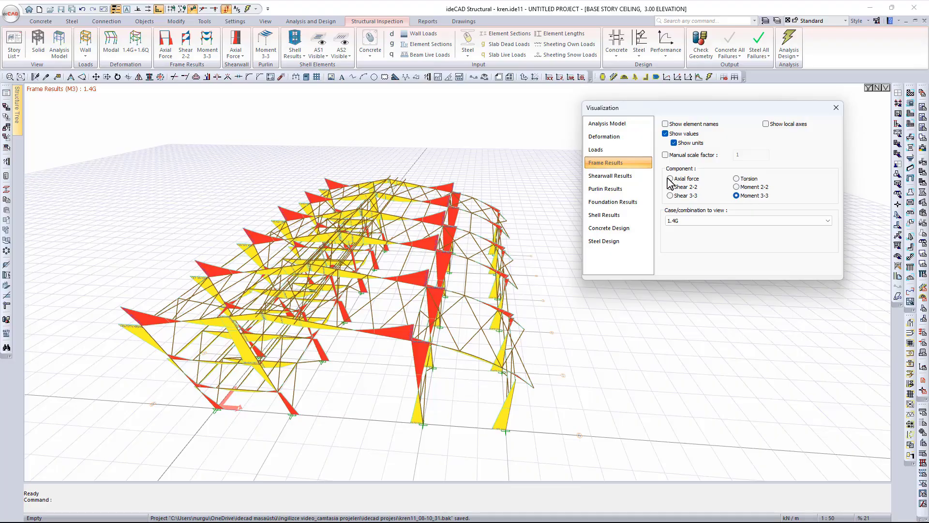
# - Select combination 0.9G + WY(-) for the axial force diagrams
pyautogui.click(696, 222)
pyautogui.scroll(6, 715, 288)
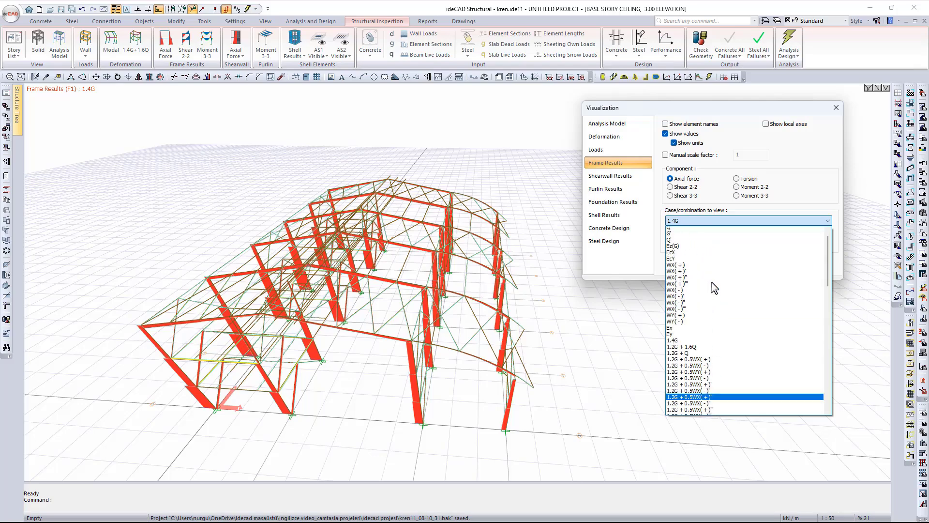
pyautogui.scroll(-15, 722, 281)
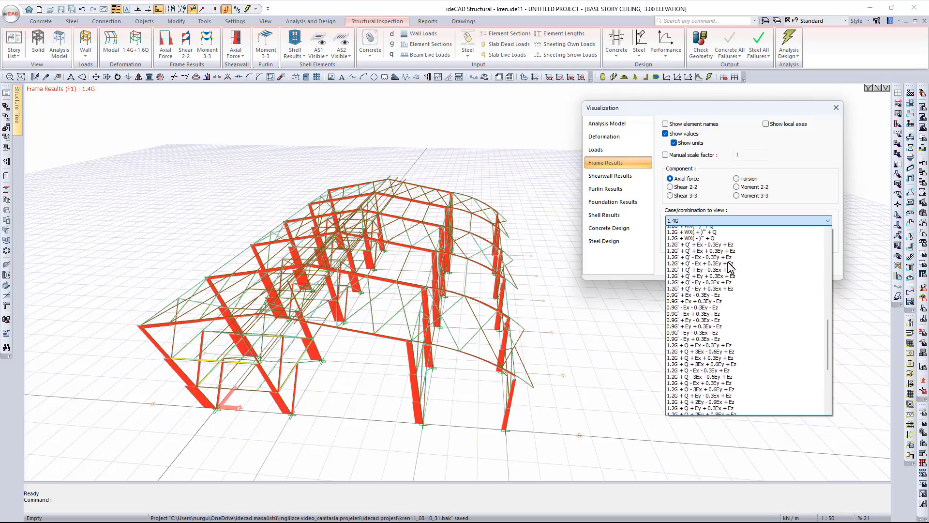
pyautogui.scroll(-6, 729, 268)
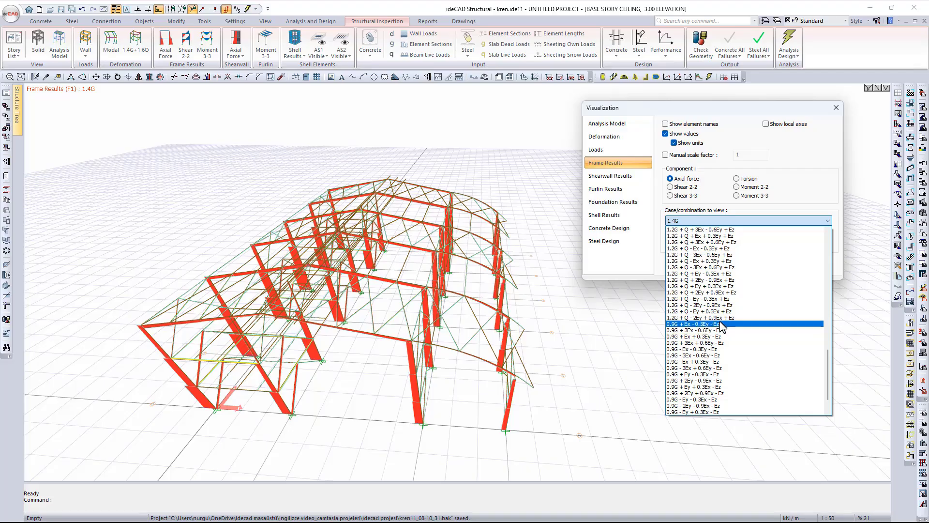
pyautogui.scroll(10, 722, 320)
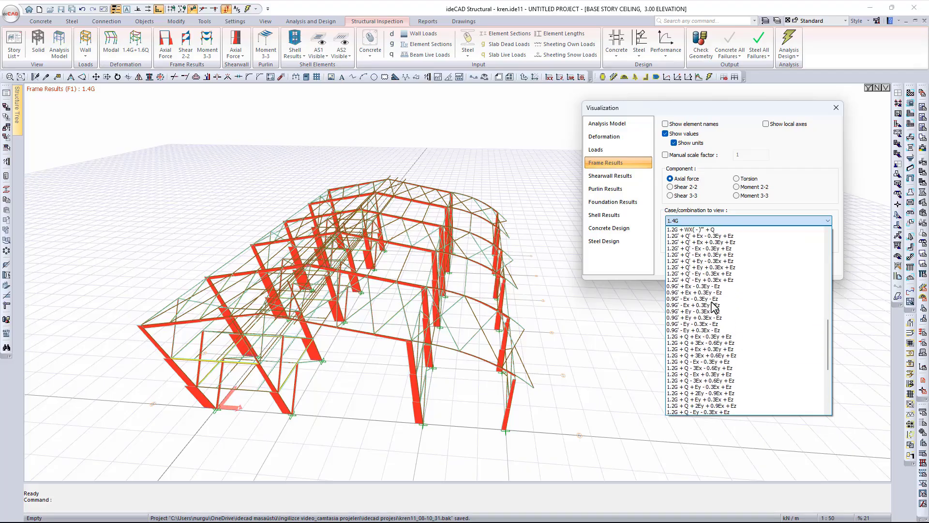
pyautogui.scroll(2, 712, 306)
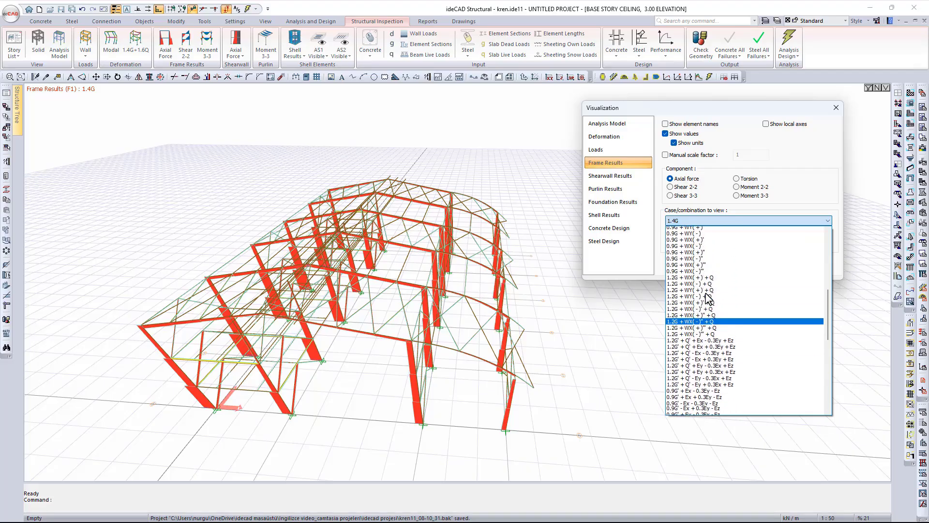
pyautogui.click(684, 242)
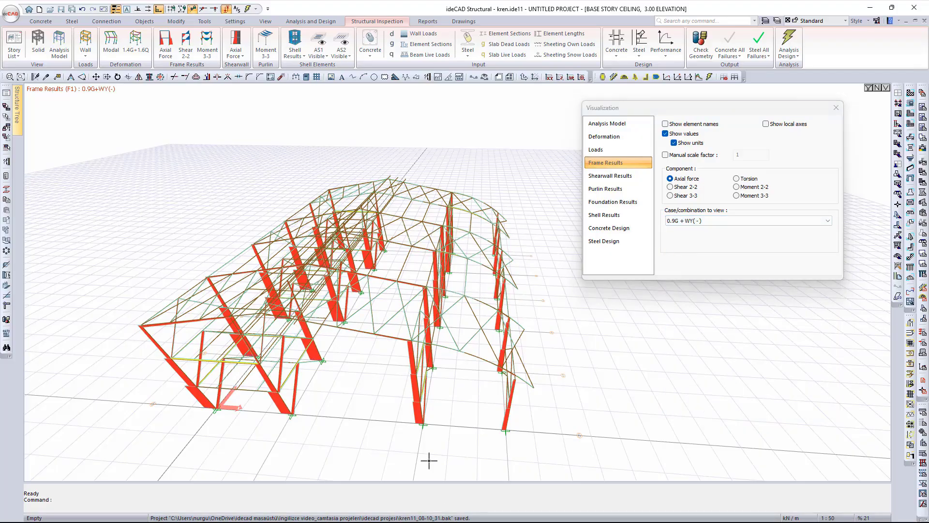
pyautogui.scroll(5, 416, 409)
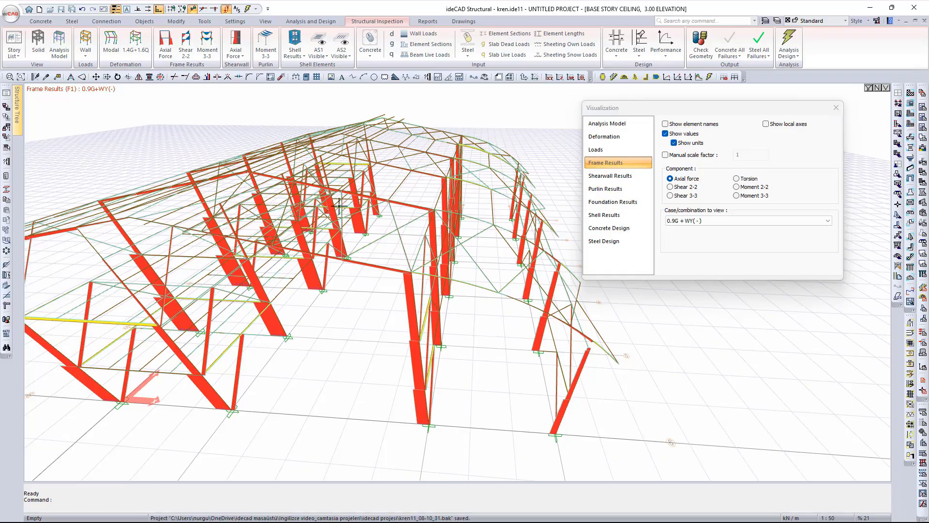
pyautogui.click(426, 407)
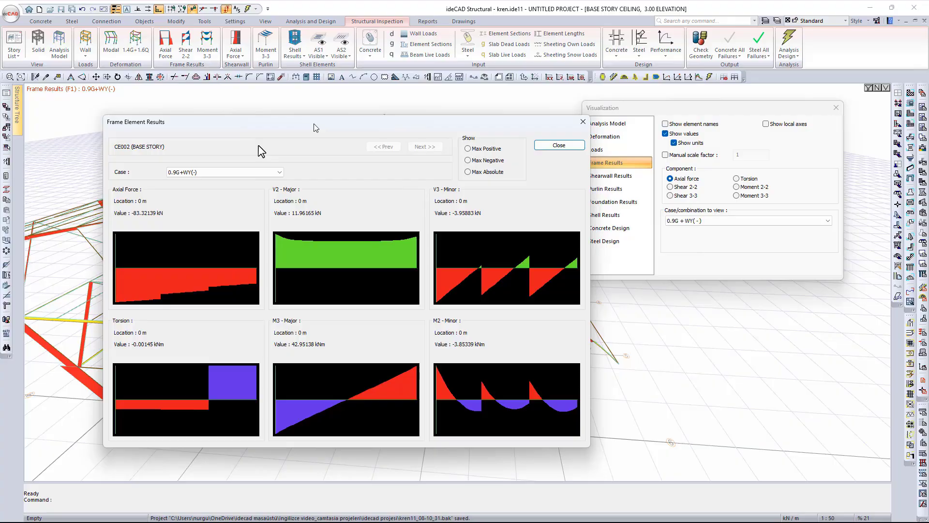
pyautogui.moveTo(316, 127); pyautogui.dragTo(339, 94)
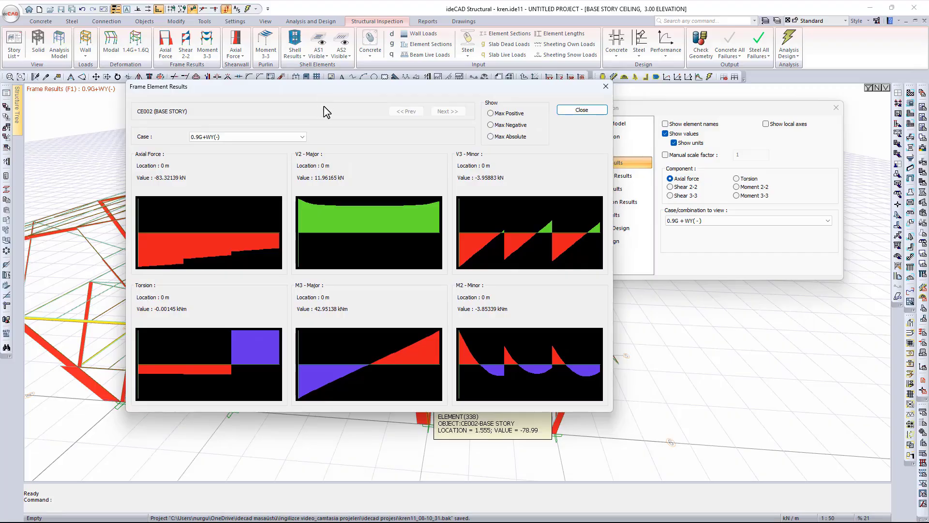
pyautogui.click(285, 137)
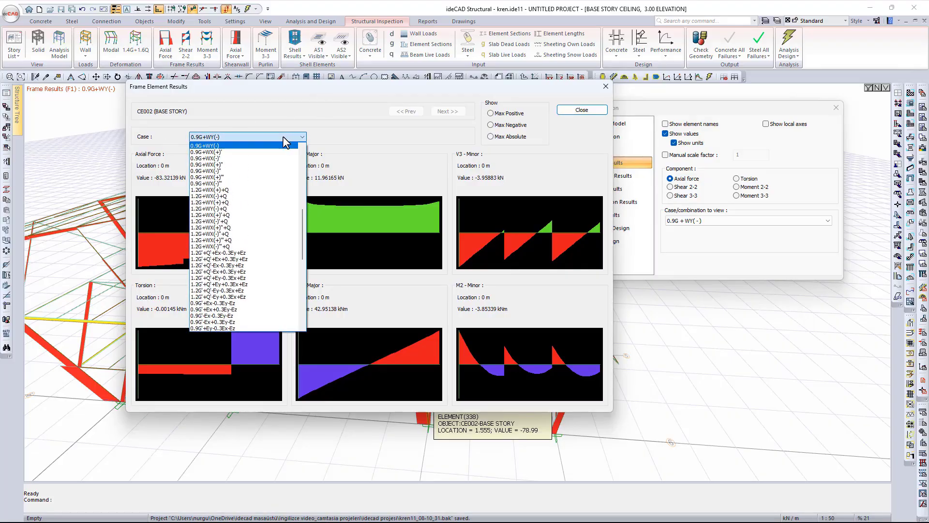
pyautogui.click(285, 138)
pyautogui.click(284, 138)
pyautogui.scroll(-4, 280, 219)
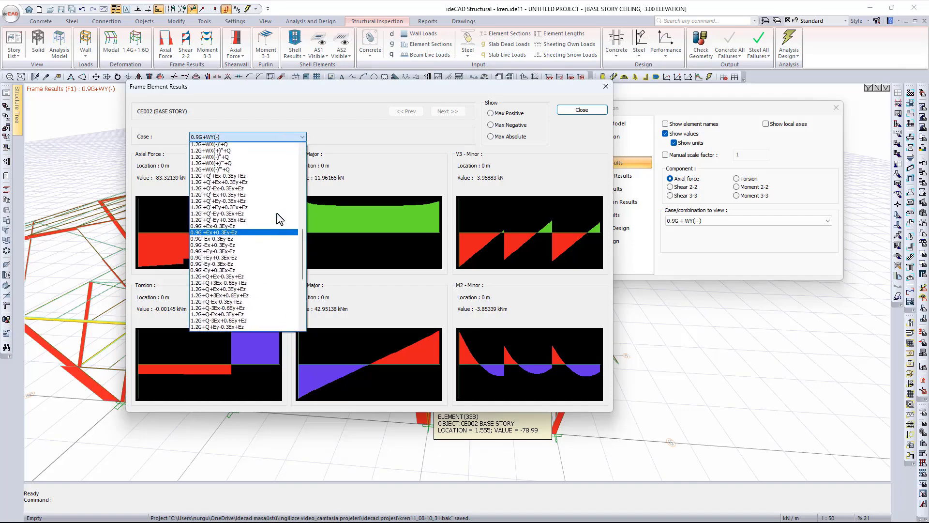
pyautogui.scroll(4, 271, 184)
pyautogui.click(263, 141)
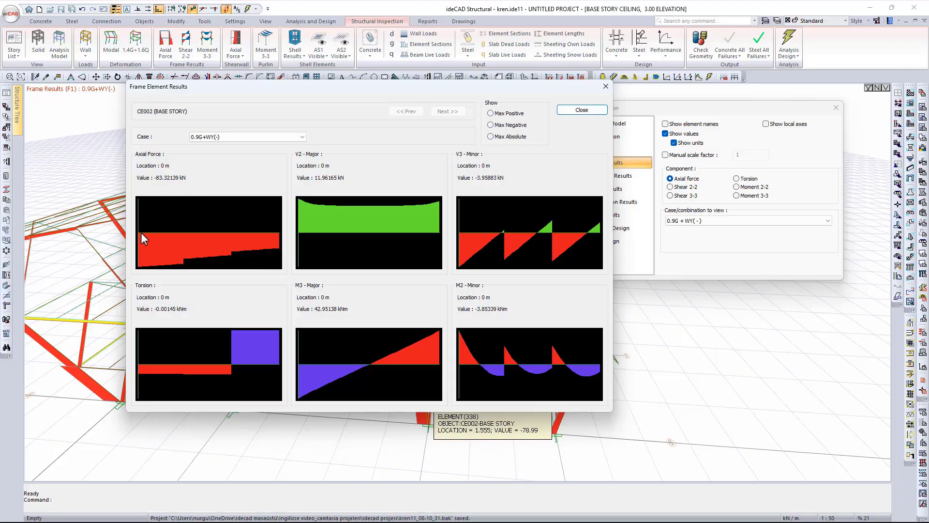
pyautogui.moveTo(141, 232)
pyautogui.mouseDown()
pyautogui.moveTo(284, 245)
pyautogui.moveTo(359, 228)
pyautogui.moveTo(296, 228)
pyautogui.moveTo(601, 260)
pyautogui.moveTo(477, 251)
pyautogui.mouseUp()
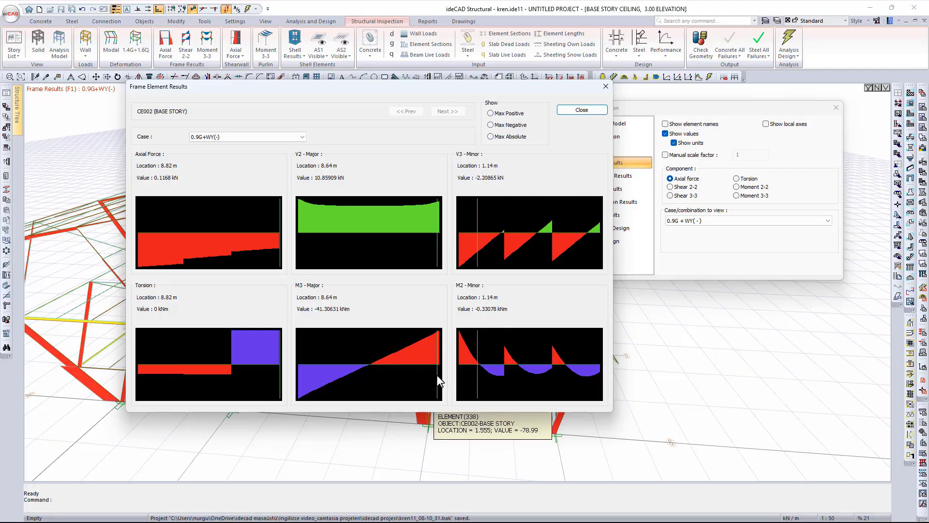
pyautogui.moveTo(437, 374)
pyautogui.mouseDown()
pyautogui.moveTo(294, 383)
pyautogui.moveTo(605, 398)
pyautogui.moveTo(390, 385)
pyautogui.mouseUp()
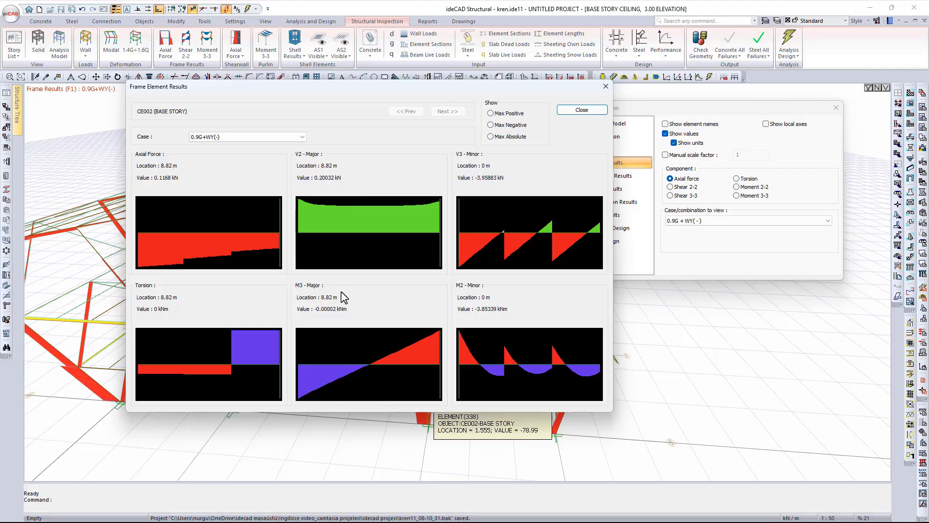
pyautogui.click(522, 116)
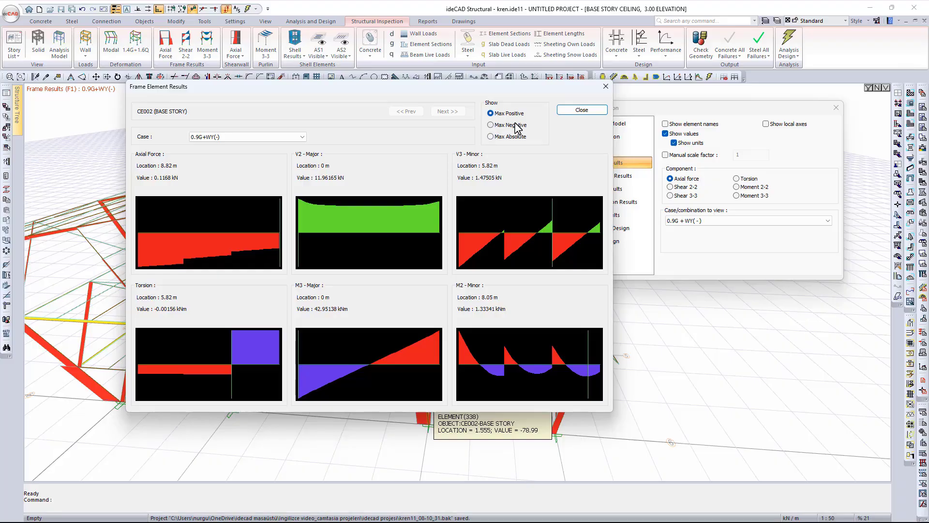
pyautogui.click(518, 127)
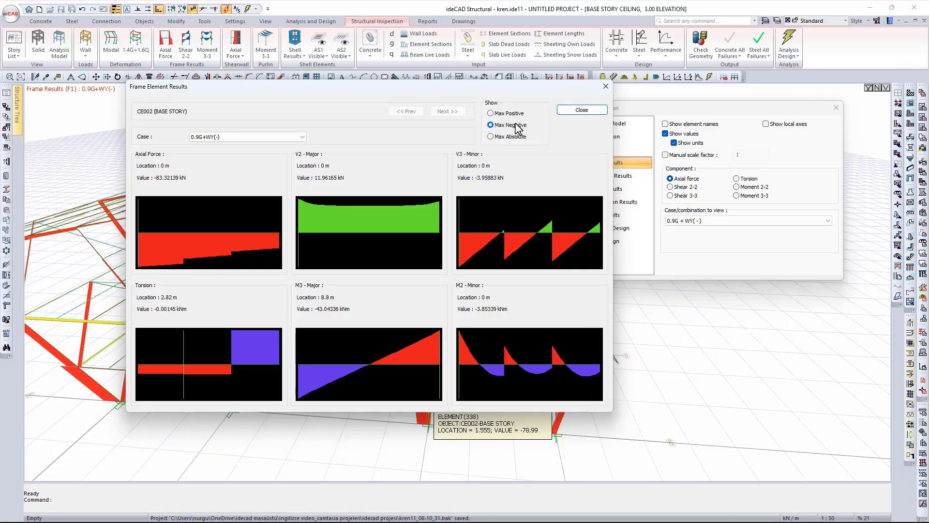
pyautogui.click(518, 137)
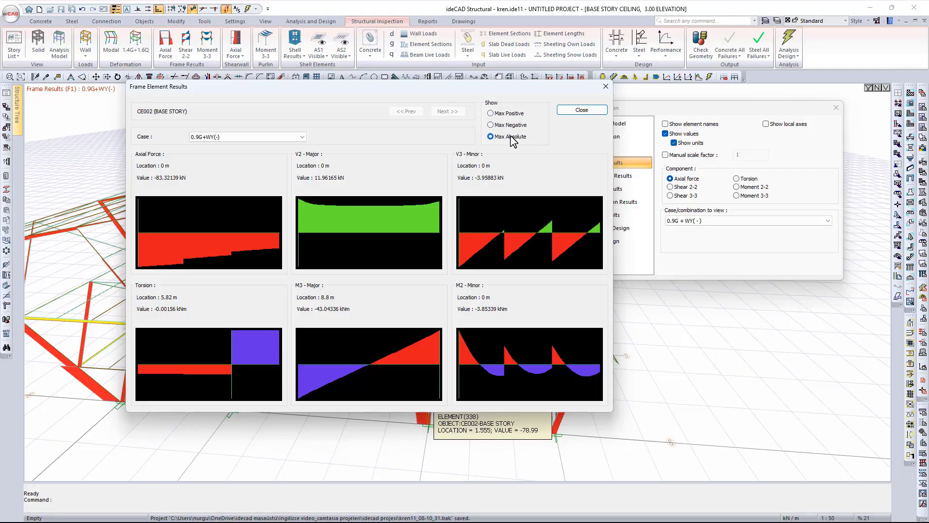
# - Switch the frame diagrams to Shear 2-2 and inspect beam BE006's element results before closing them
pyautogui.click(573, 110)
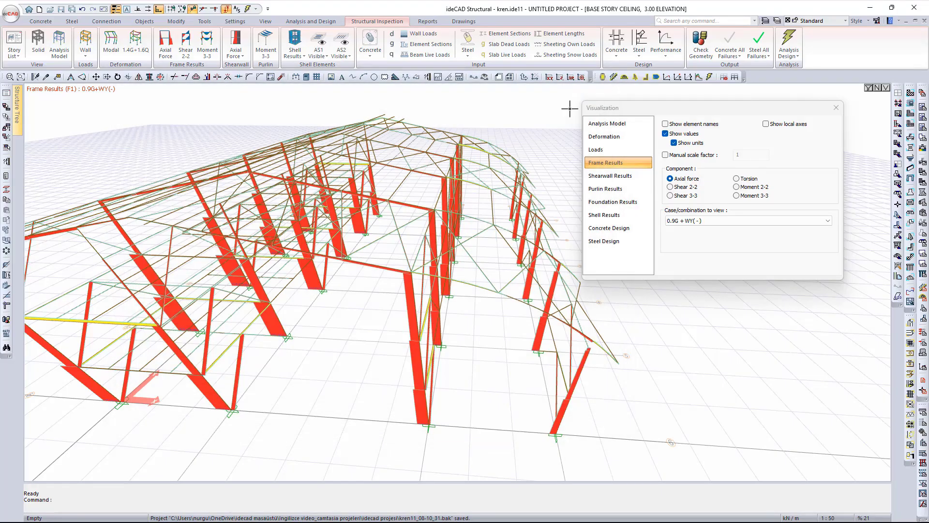
pyautogui.click(671, 187)
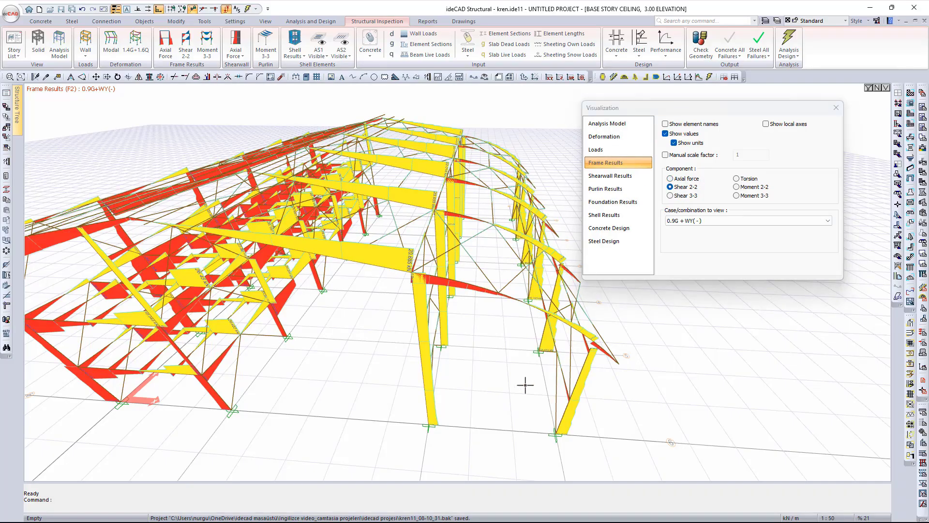
pyautogui.click(564, 377)
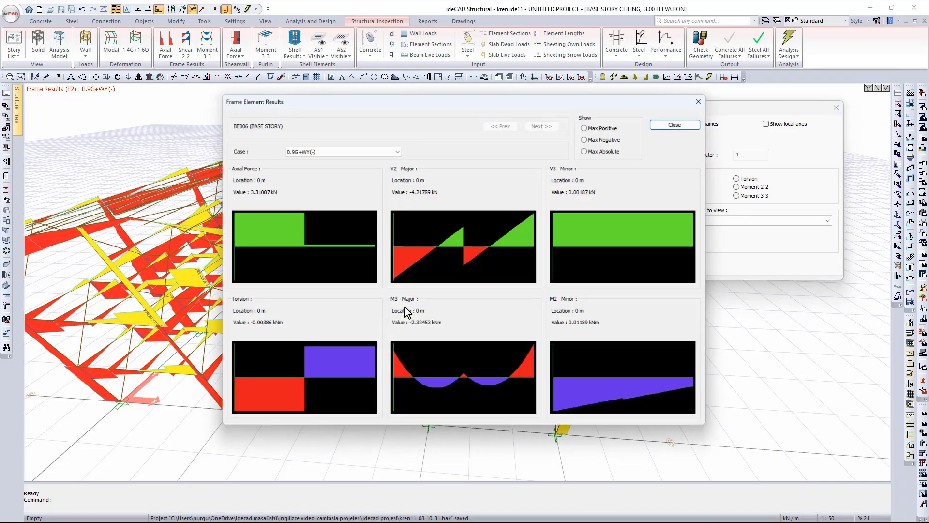
pyautogui.moveTo(282, 108); pyautogui.dragTo(275, 109)
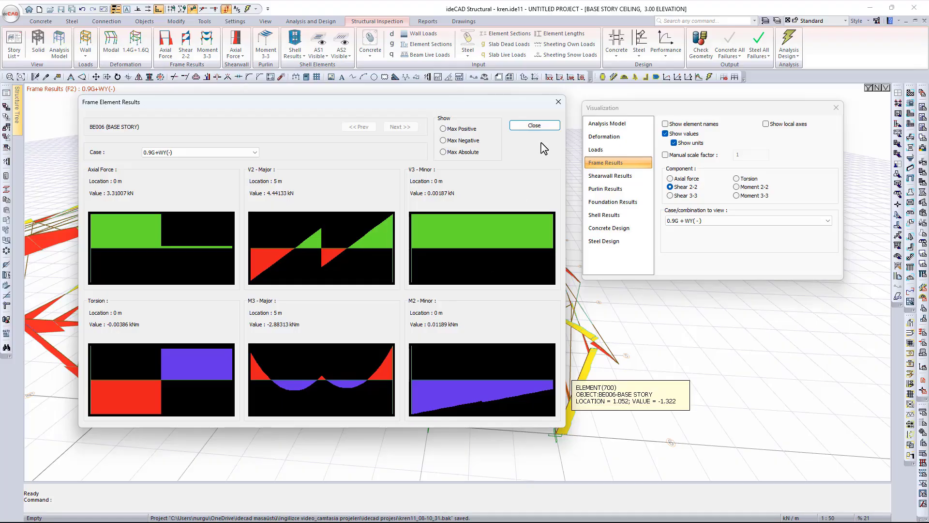
pyautogui.click(535, 125)
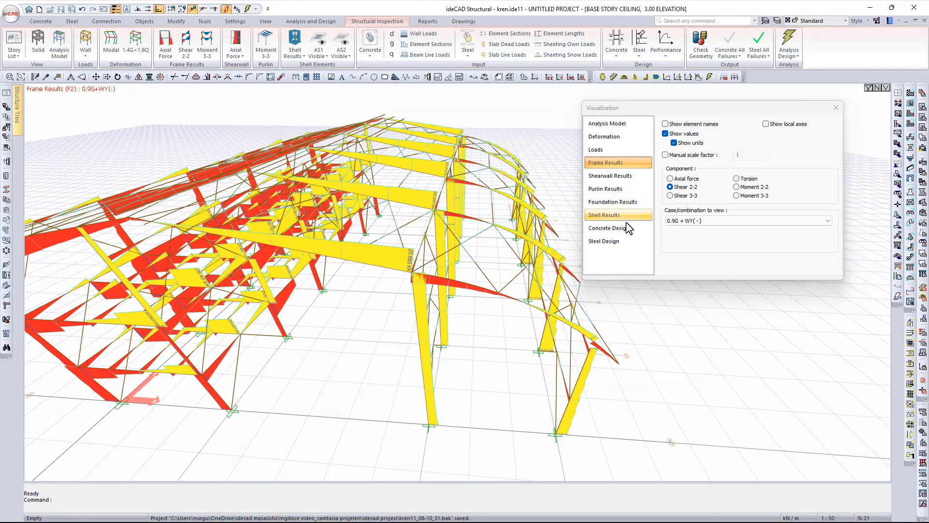
# - Switch to purlin results and view the purlin Shear 3-3 and Moment 2-2 diagrams
pyautogui.click(629, 189)
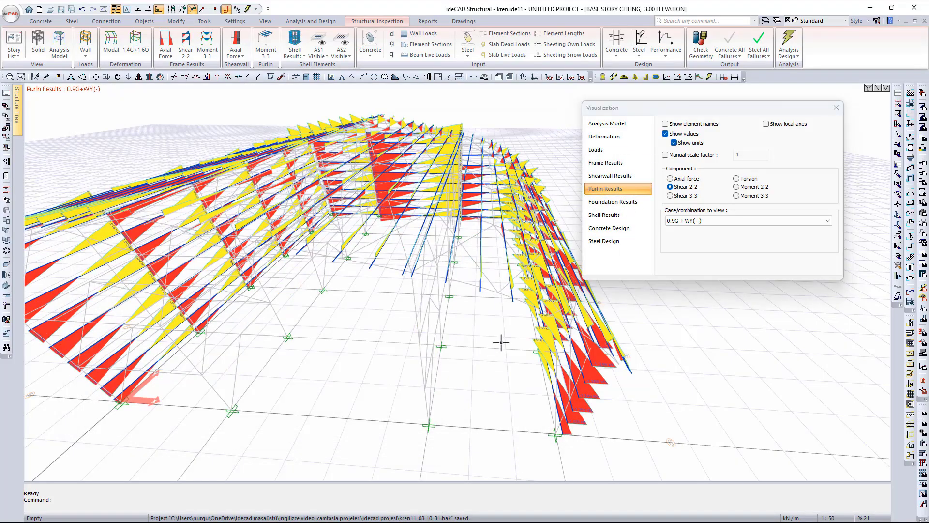
pyautogui.moveTo(386, 343)
pyautogui.keyDown('ctrl'); pyautogui.mouseDown(button='middle')
pyautogui.moveTo(286, 326)
pyautogui.moveTo(442, 321)
pyautogui.mouseUp(button='middle'); pyautogui.keyUp('ctrl')
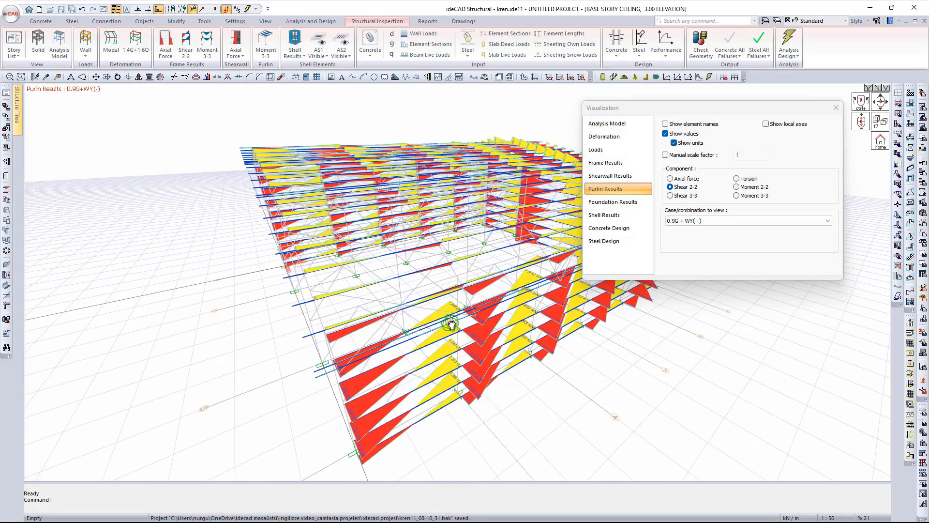
pyautogui.scroll(3, 437, 316)
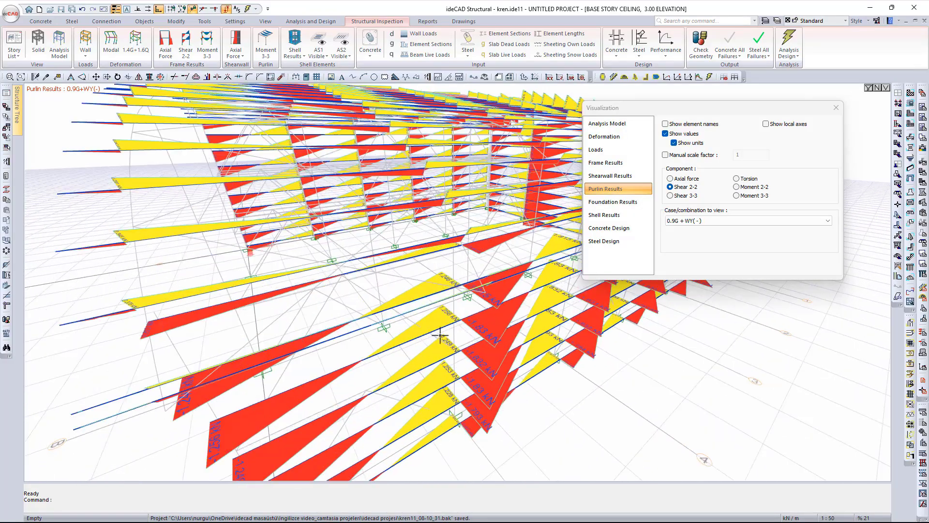
pyautogui.scroll(-3, 440, 312)
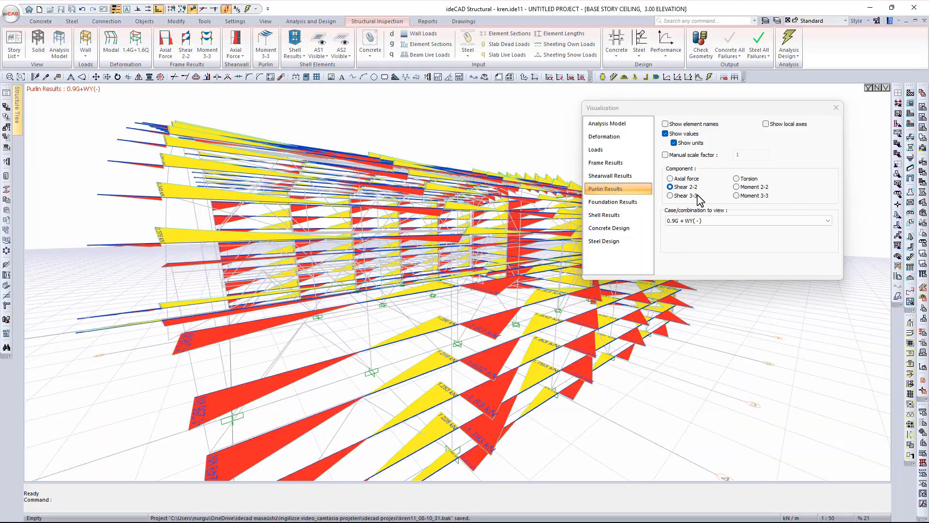
pyautogui.click(671, 195)
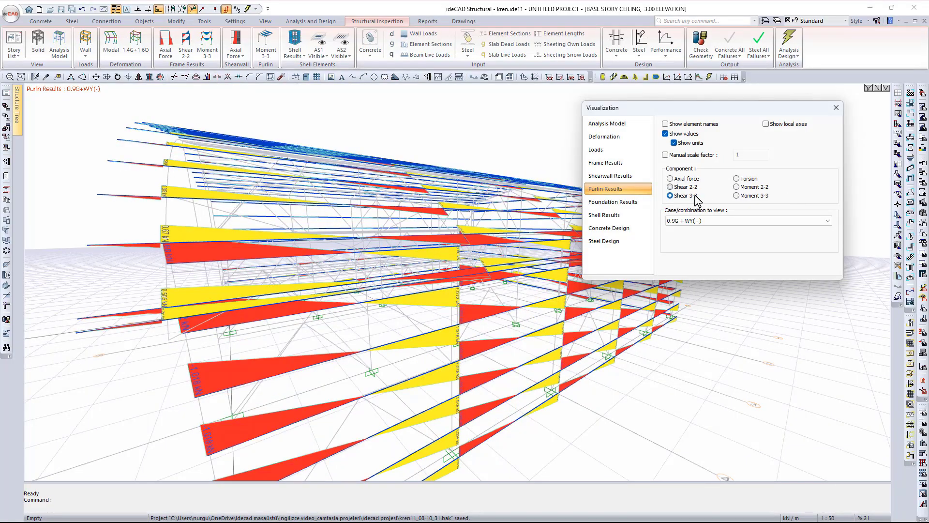
pyautogui.click(751, 188)
# - Set the load combination to 1.2G + 1.6Q and show purlin Moment 3-3 diagrams
pyautogui.click(738, 222)
pyautogui.scroll(9, 709, 271)
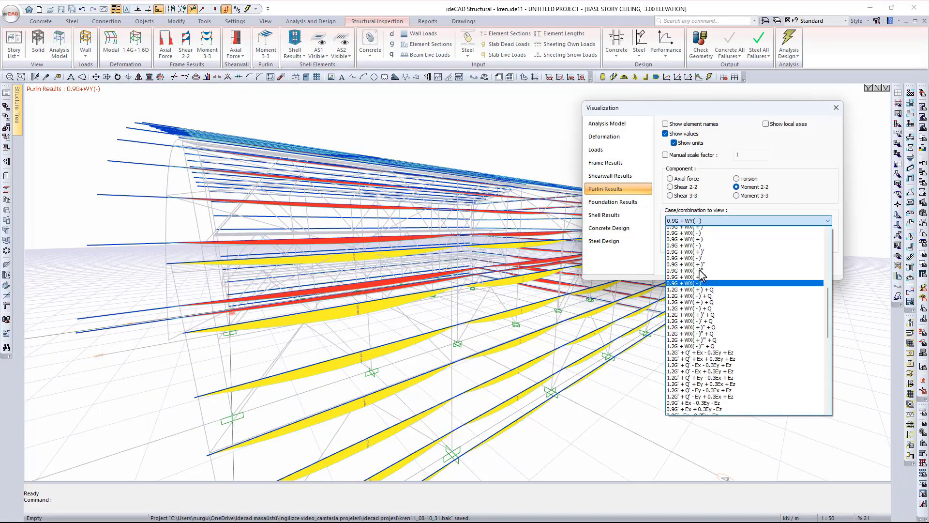
pyautogui.click(690, 305)
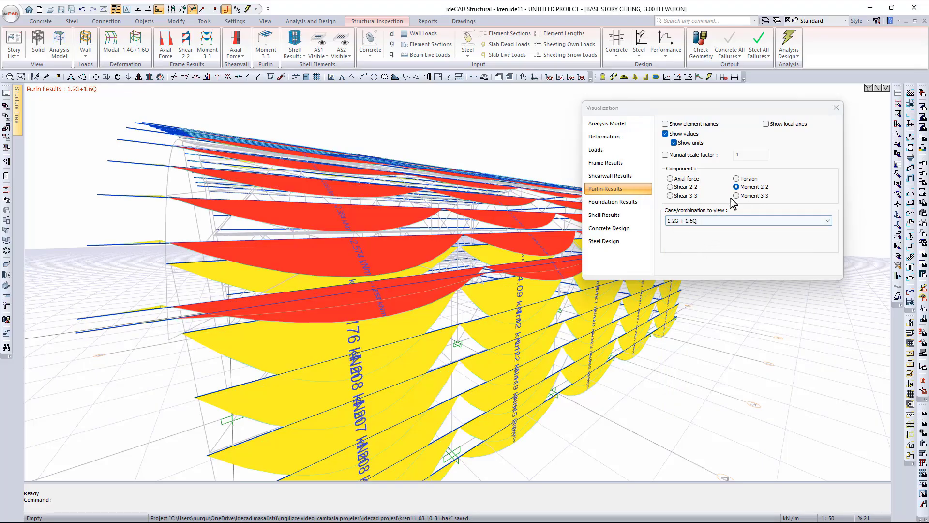
pyautogui.click(750, 196)
# - Cycle purlin Moment 2-2, Shear 2-2 and Shear 3-3 diagrams, then show the steel design pass/fail map
pyautogui.scroll(-3, 410, 259)
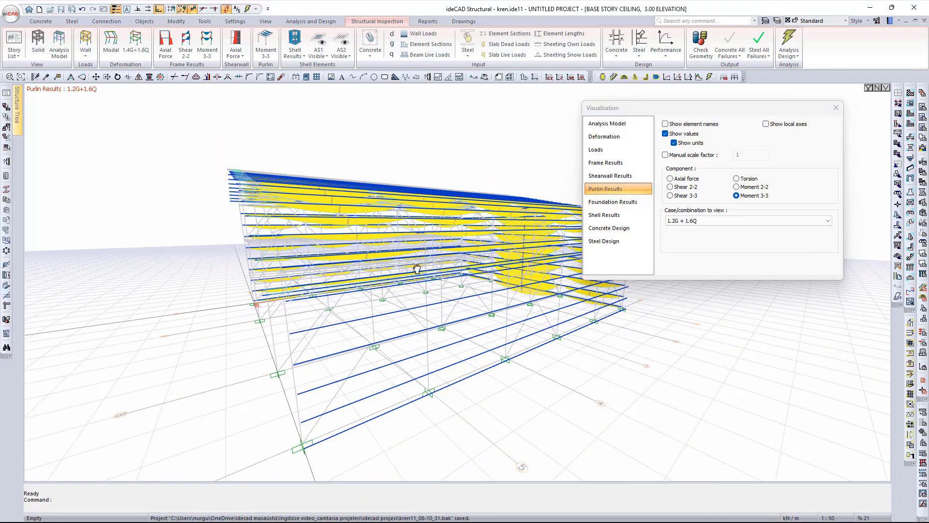
pyautogui.keyDown('ctrl'); pyautogui.moveTo(415, 266); pyautogui.dragTo(428, 284, button='middle'); pyautogui.keyUp('ctrl')
pyautogui.click(741, 188)
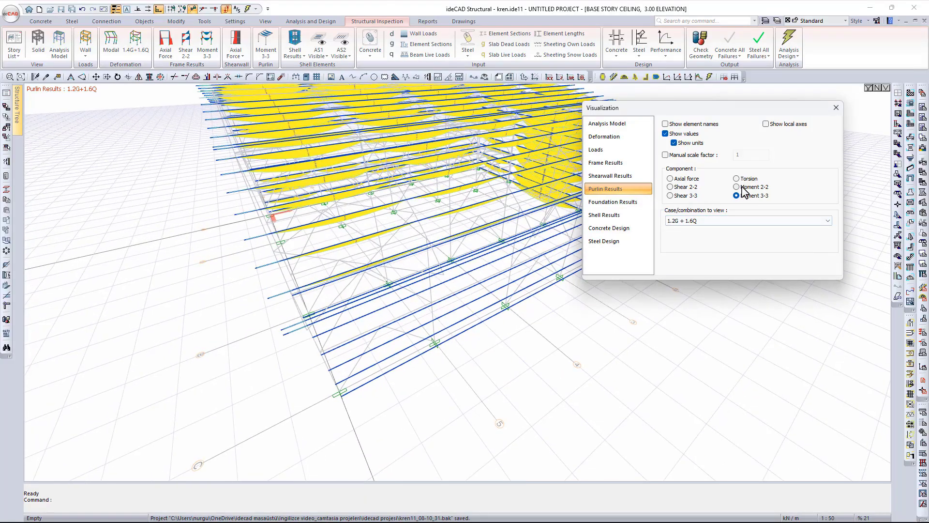
pyautogui.click(689, 189)
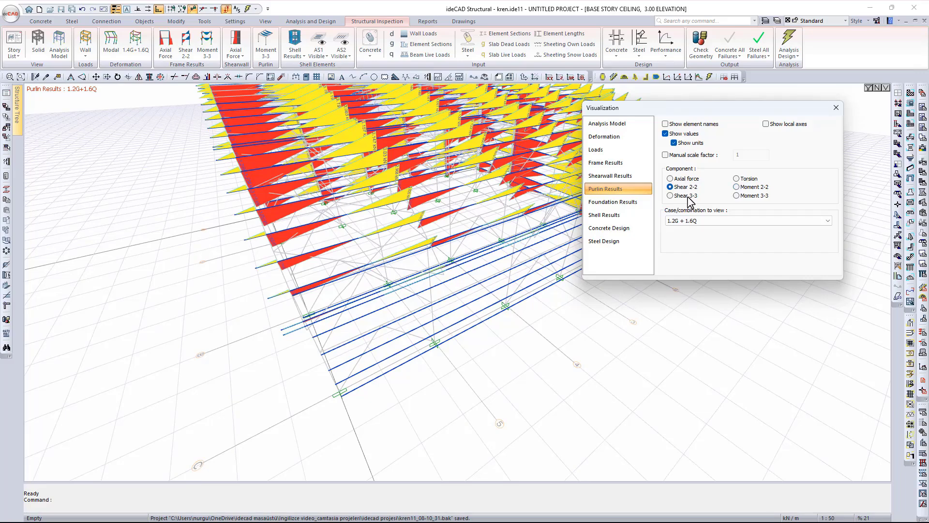
pyautogui.click(687, 196)
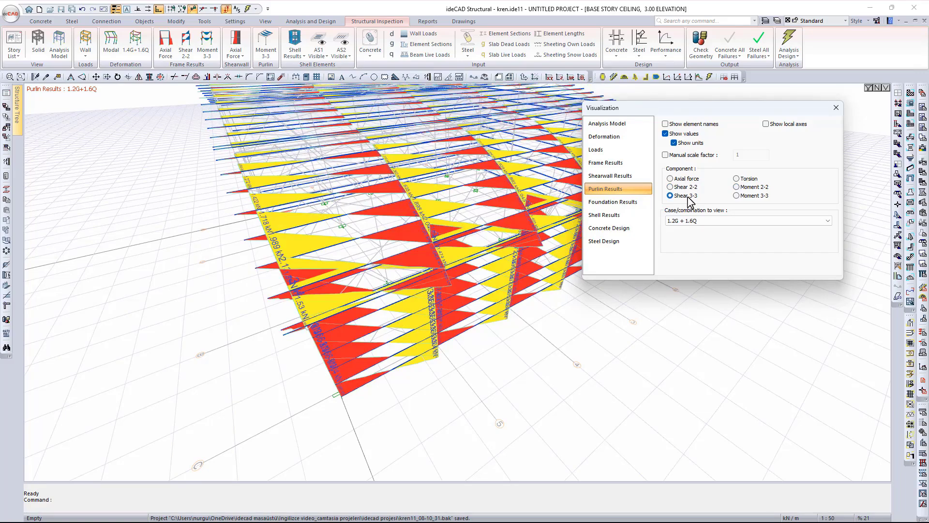
pyautogui.click(627, 244)
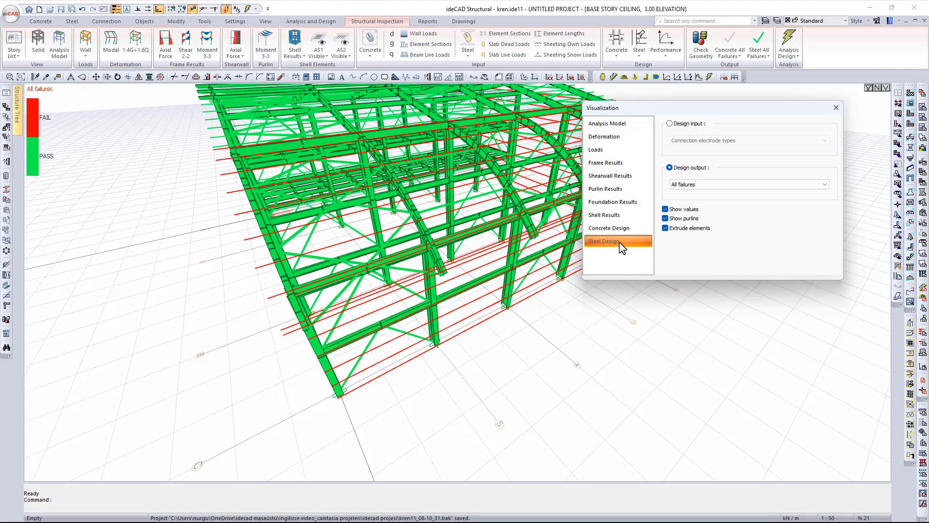
# - Switch to design input maps and colour the hall's members by element material
pyautogui.scroll(-3, 496, 243)
pyautogui.moveTo(494, 252)
pyautogui.mouseDown(button='middle')
pyautogui.moveTo(529, 285)
pyautogui.moveTo(453, 278)
pyautogui.moveTo(460, 286)
pyautogui.moveTo(406, 276)
pyautogui.moveTo(409, 267)
pyautogui.moveTo(417, 287)
pyautogui.mouseUp(button='middle')
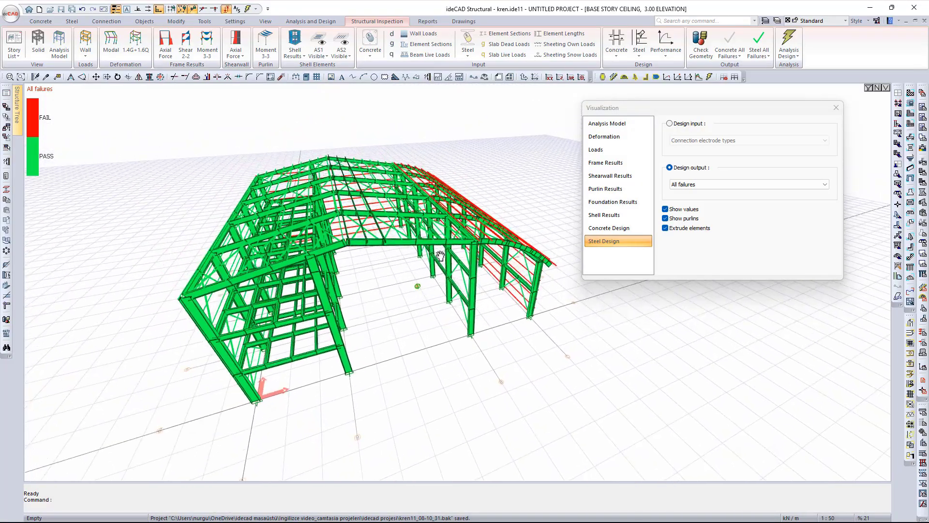
pyautogui.click(670, 124)
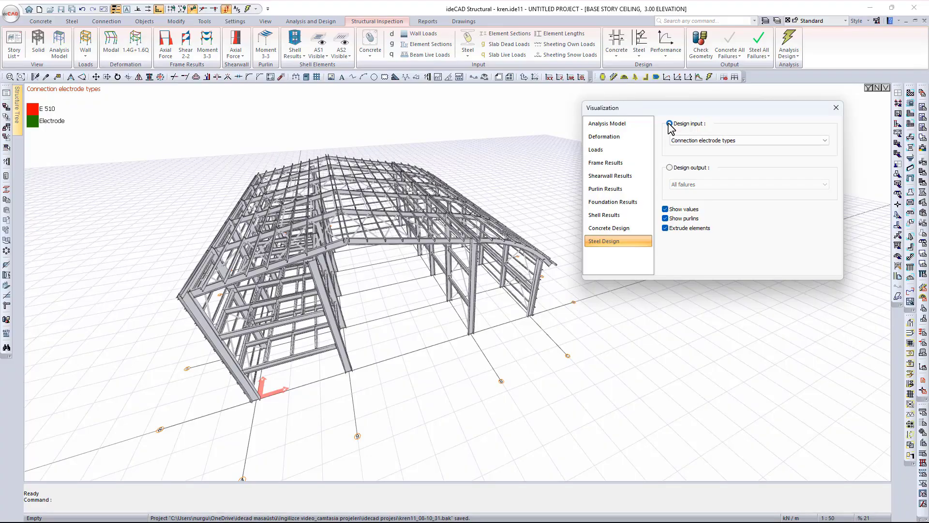
pyautogui.click(699, 141)
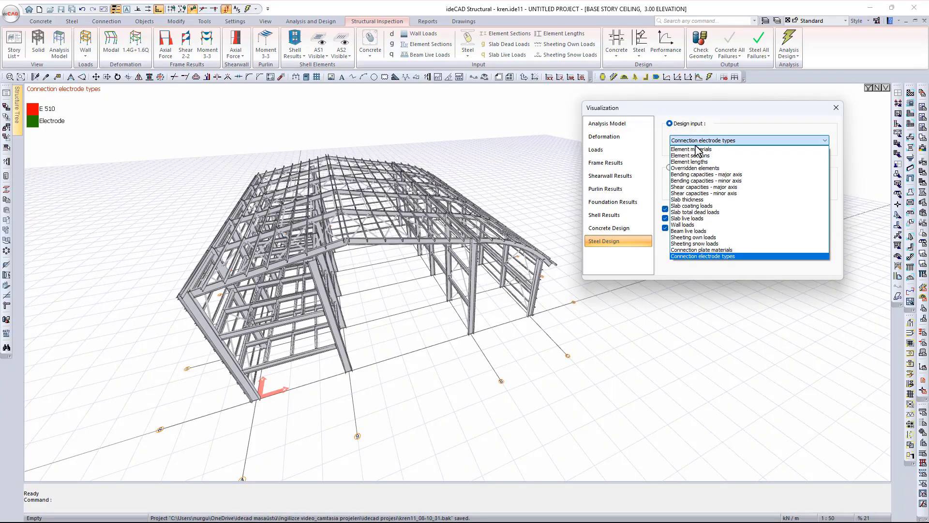
pyautogui.click(700, 152)
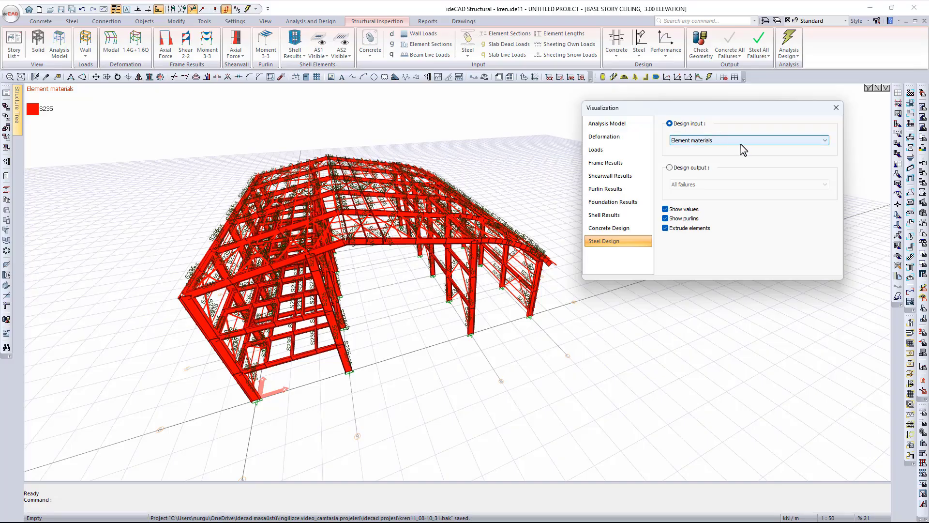
# - Colour the hall by element sections (IPE 400, HE 500 B, etc.) and orbit to view its long side
pyautogui.click(741, 142)
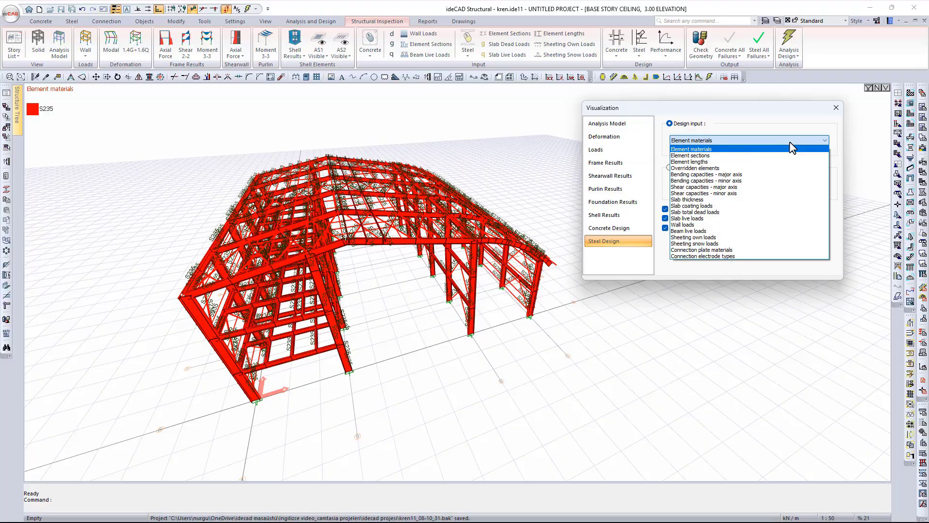
pyautogui.click(726, 155)
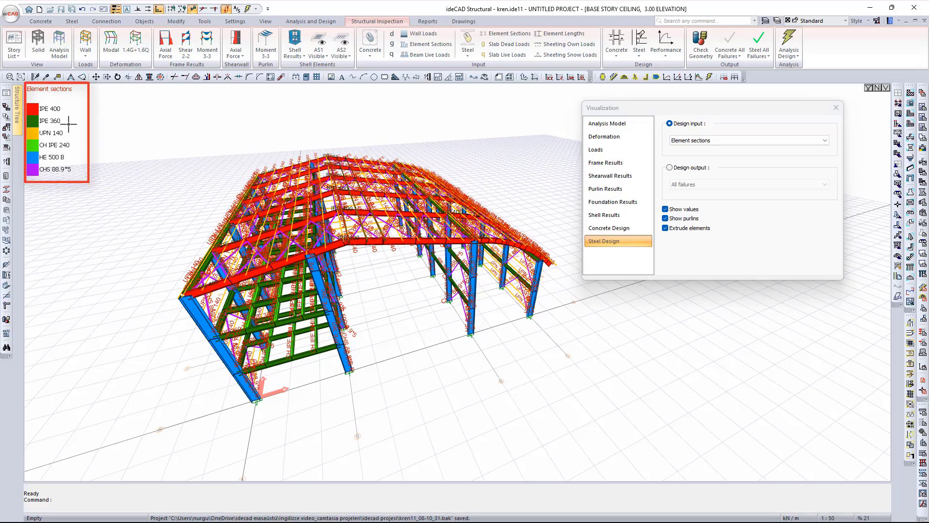
pyautogui.moveTo(309, 334); pyautogui.dragTo(529, 321, button='middle')
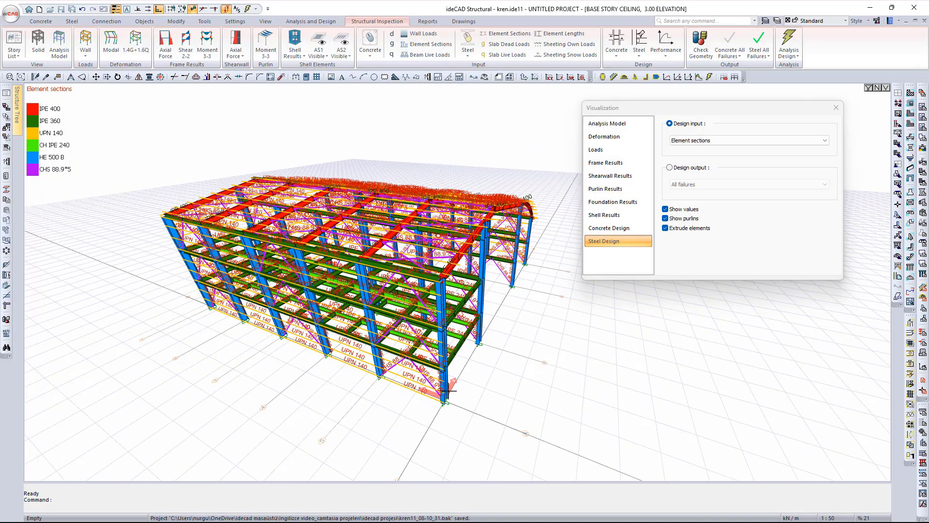
pyautogui.moveTo(378, 293); pyautogui.dragTo(329, 393, button='middle')
pyautogui.scroll(4, 292, 304)
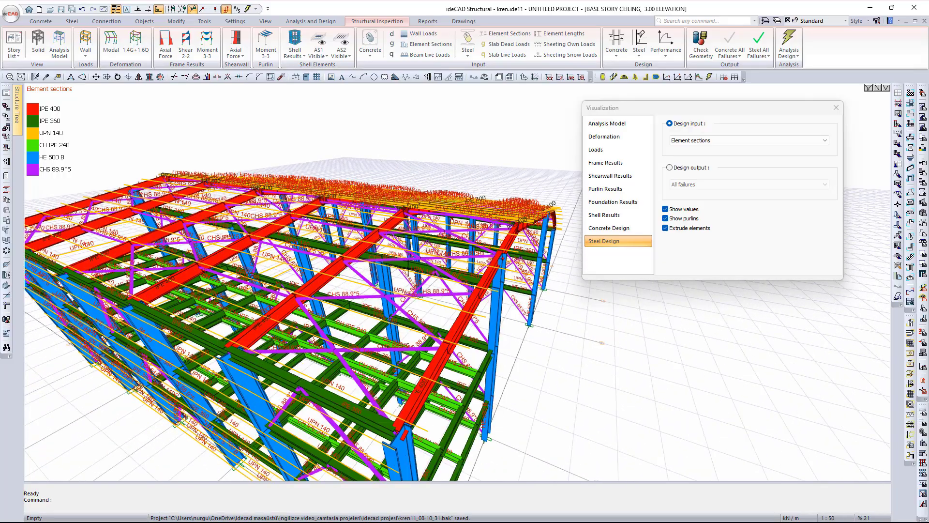
pyautogui.click(719, 140)
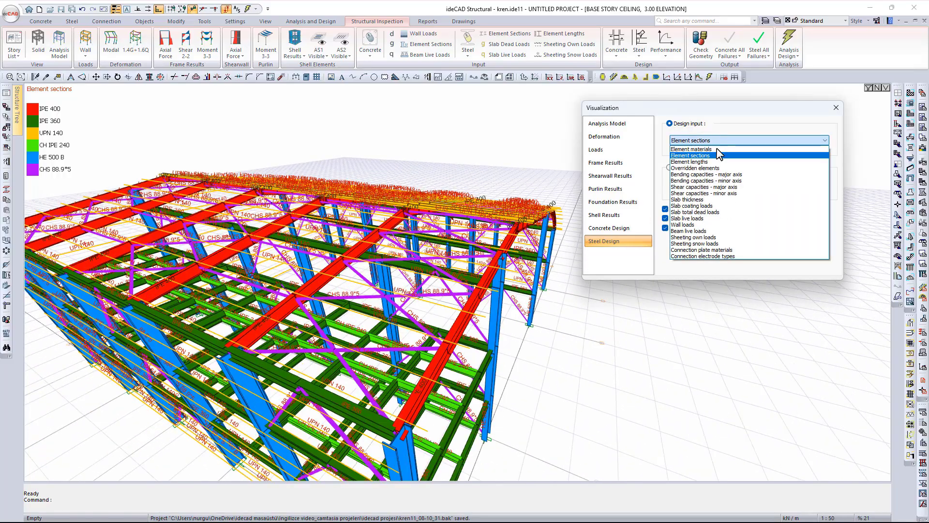
# - Map element lengths, then show which elements are overridden
pyautogui.click(720, 162)
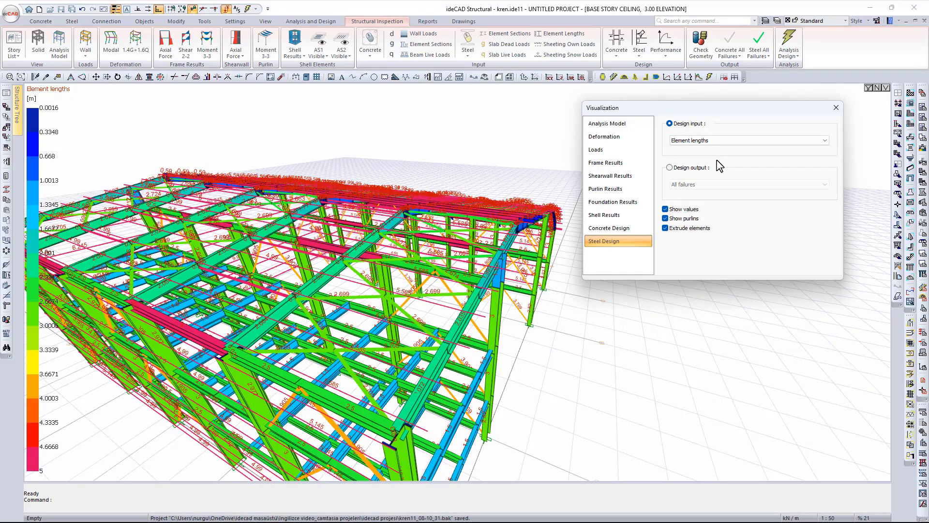
pyautogui.click(717, 141)
pyautogui.click(724, 172)
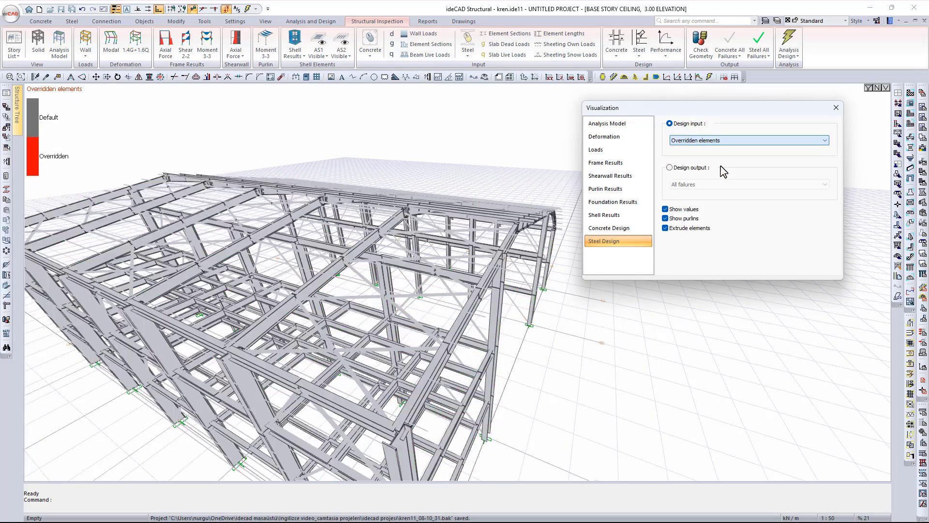
# - Review the major- and minor-axis bending capacities and major- and minor-axis shear capacities
pyautogui.click(723, 140)
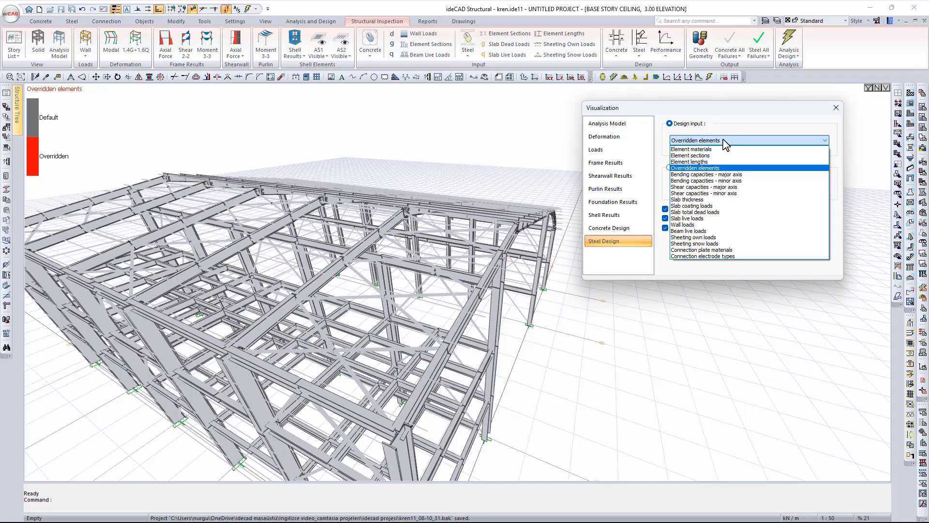
pyautogui.click(726, 175)
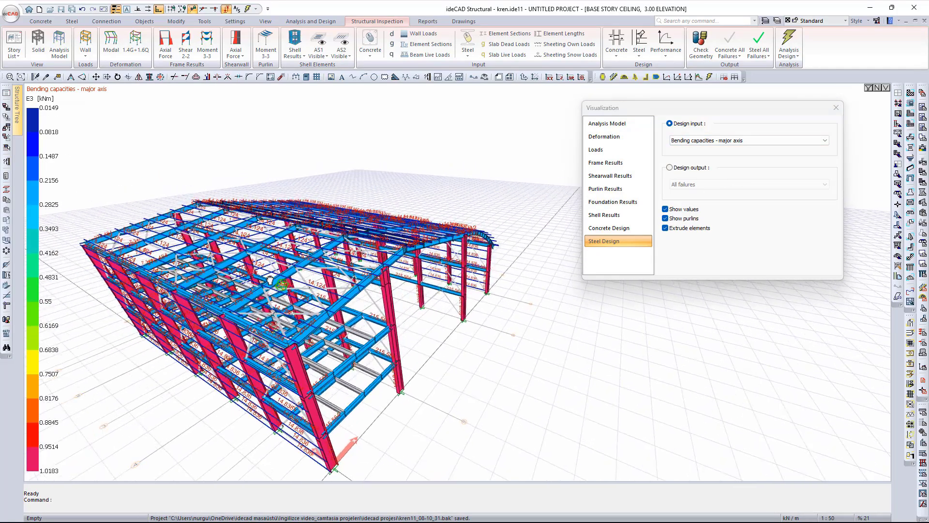
pyautogui.click(707, 142)
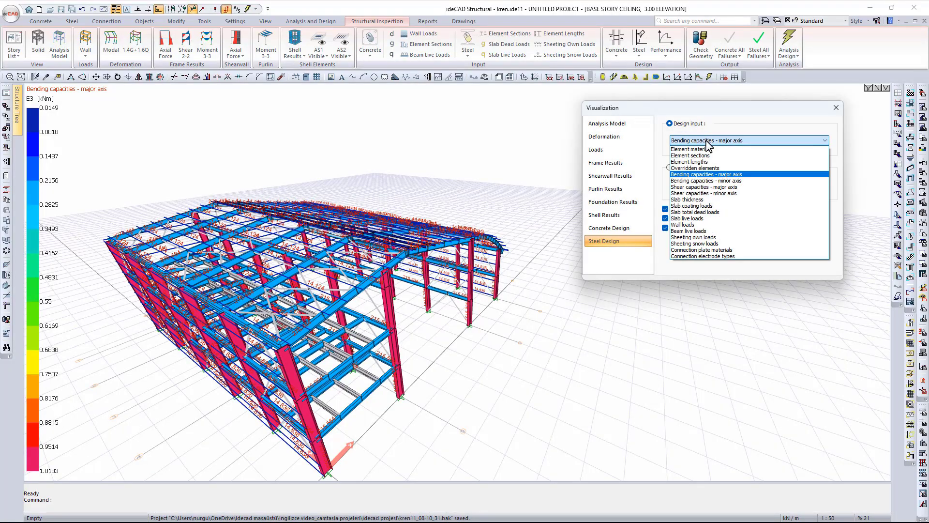
pyautogui.click(710, 182)
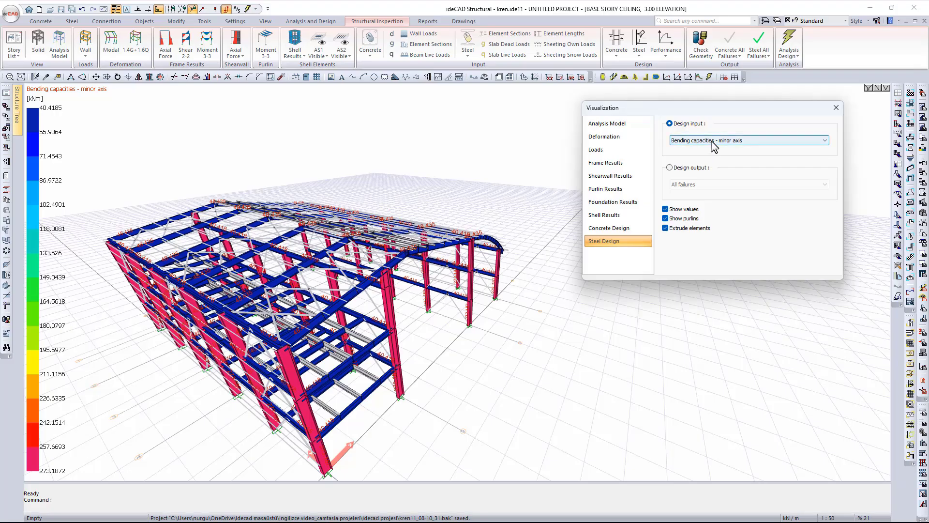
pyautogui.click(712, 141)
pyautogui.click(710, 187)
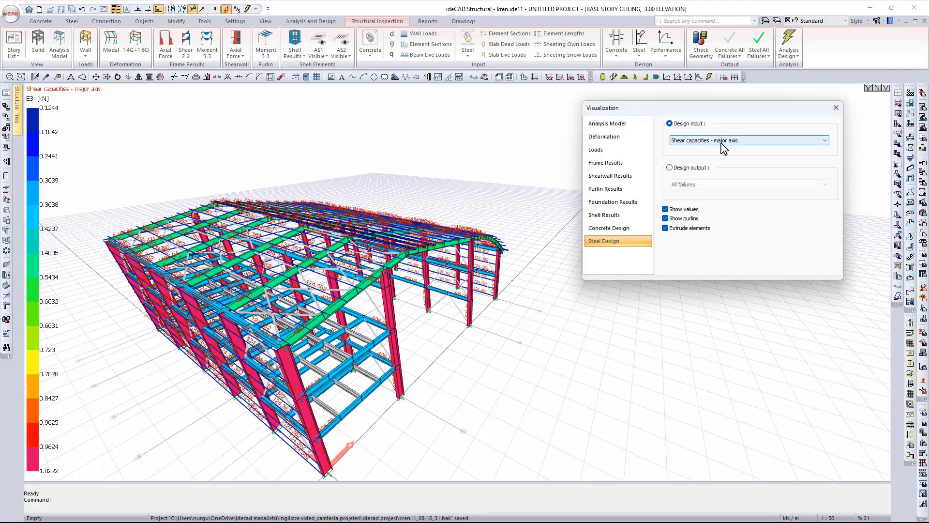
pyautogui.click(721, 143)
pyautogui.click(713, 194)
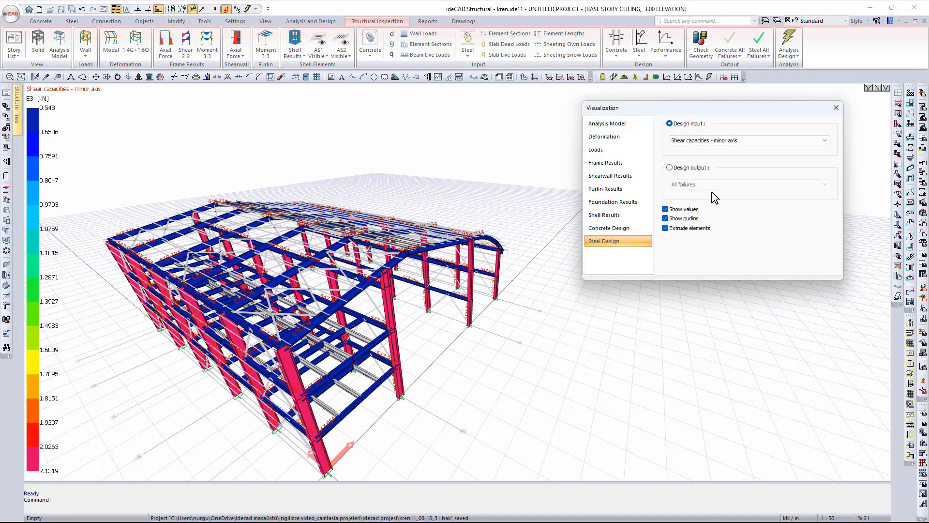
# - Show sheeting own and snow loads, connection plate materials, and connection electrode types (E 510)
pyautogui.click(719, 144)
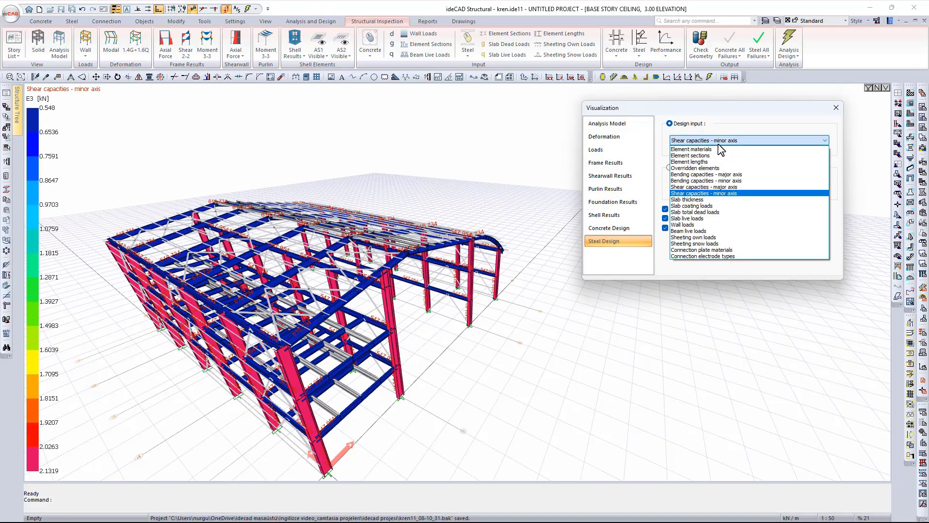
pyautogui.click(718, 237)
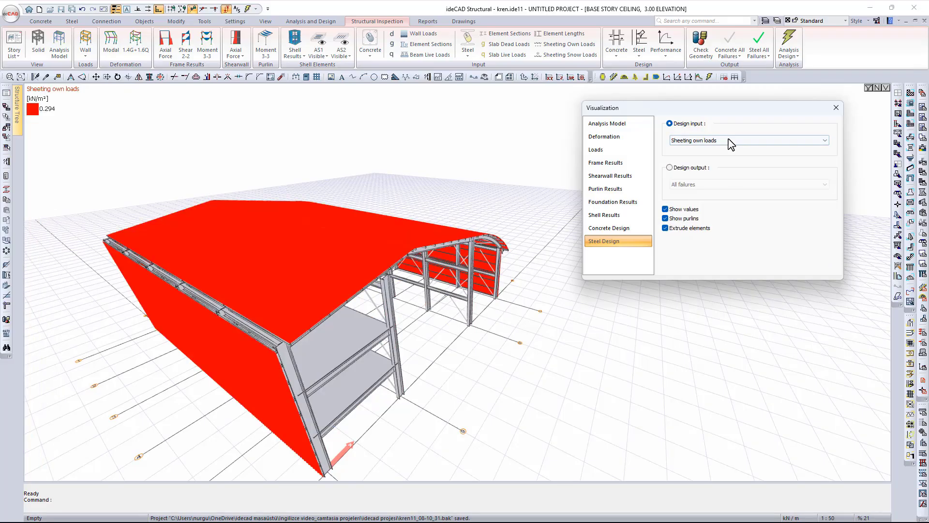
pyautogui.click(675, 144)
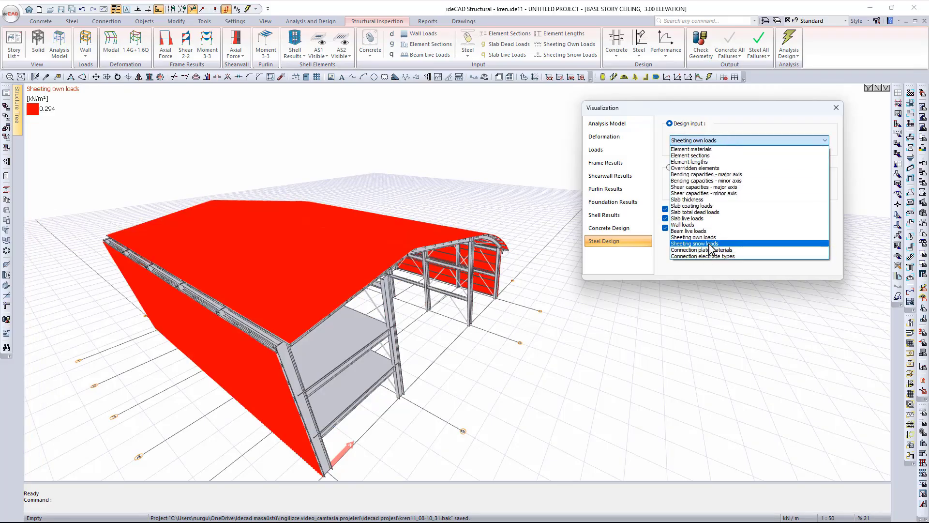
pyautogui.click(702, 244)
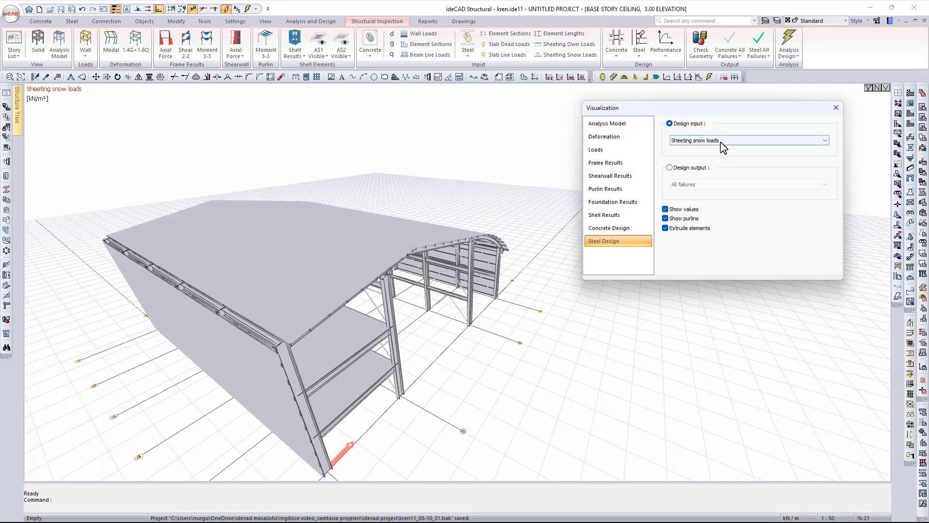
pyautogui.click(724, 145)
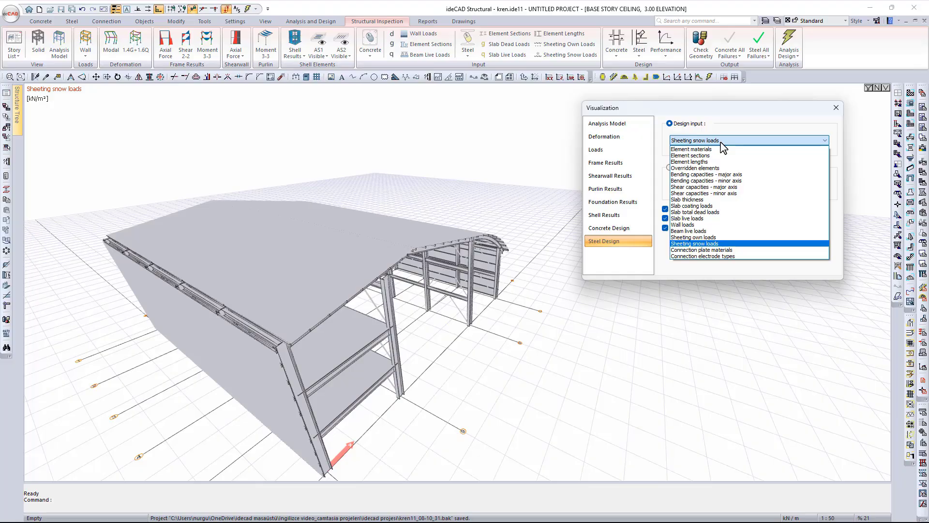
pyautogui.click(719, 250)
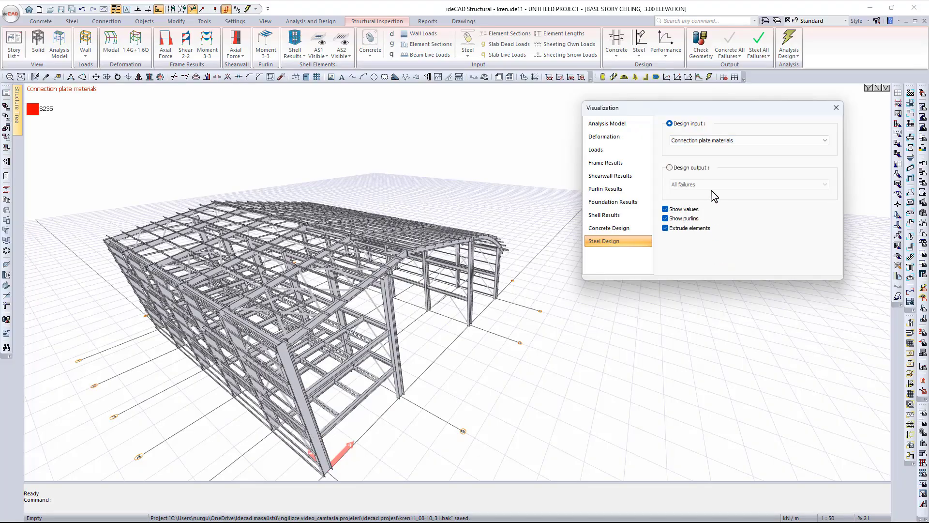
pyautogui.click(720, 141)
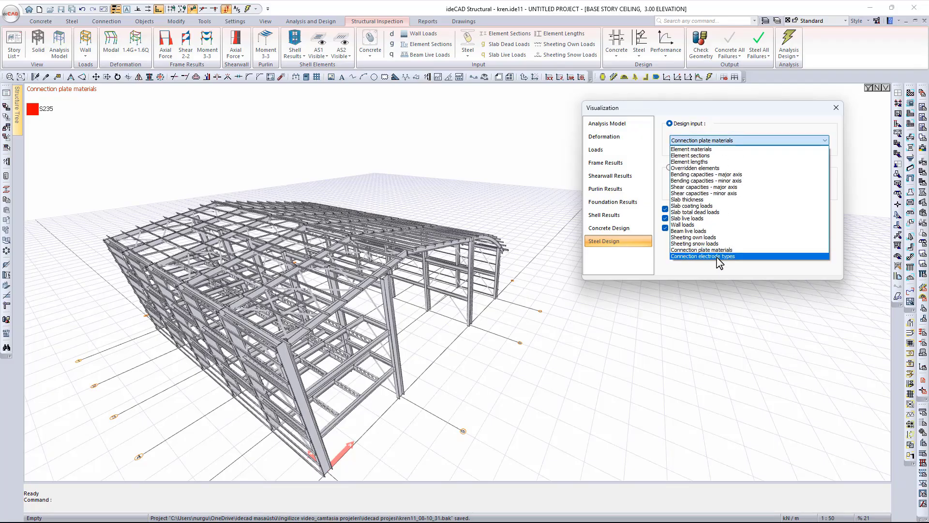
pyautogui.click(719, 257)
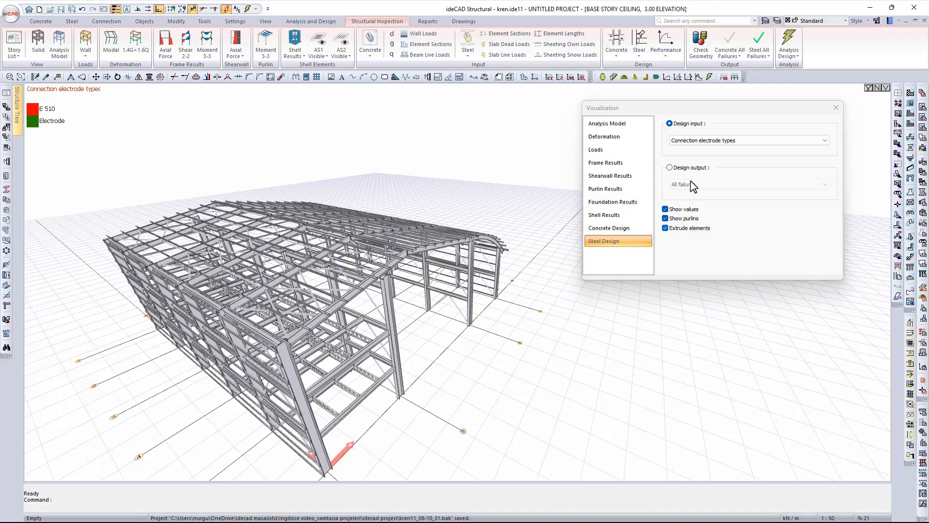
# - Return to the All failures map, briefly toggling line display and purlin visibility off and back on
pyautogui.click(671, 168)
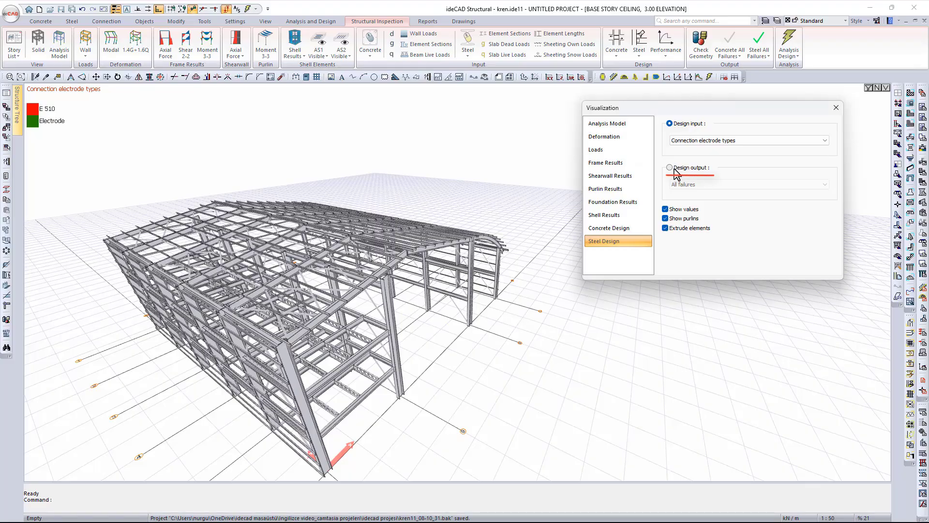
pyautogui.moveTo(515, 334); pyautogui.dragTo(599, 275, button='middle')
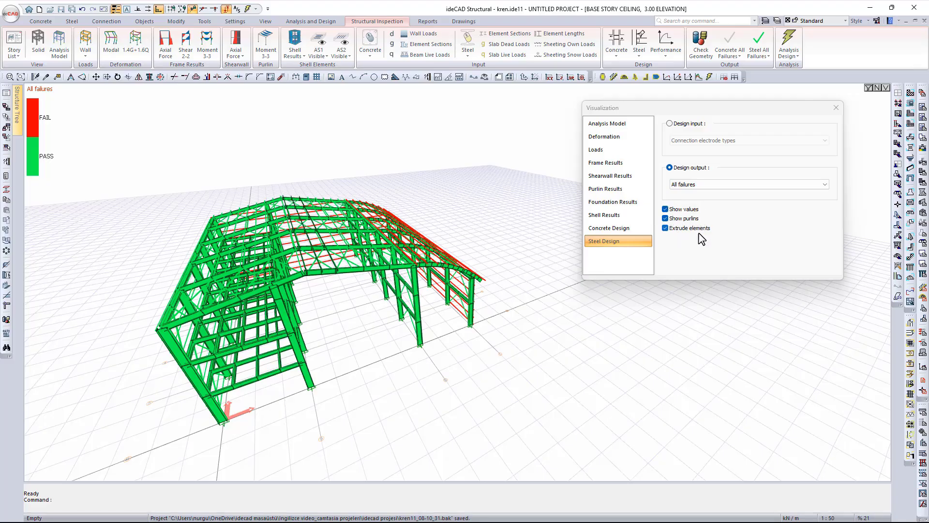
pyautogui.click(665, 228)
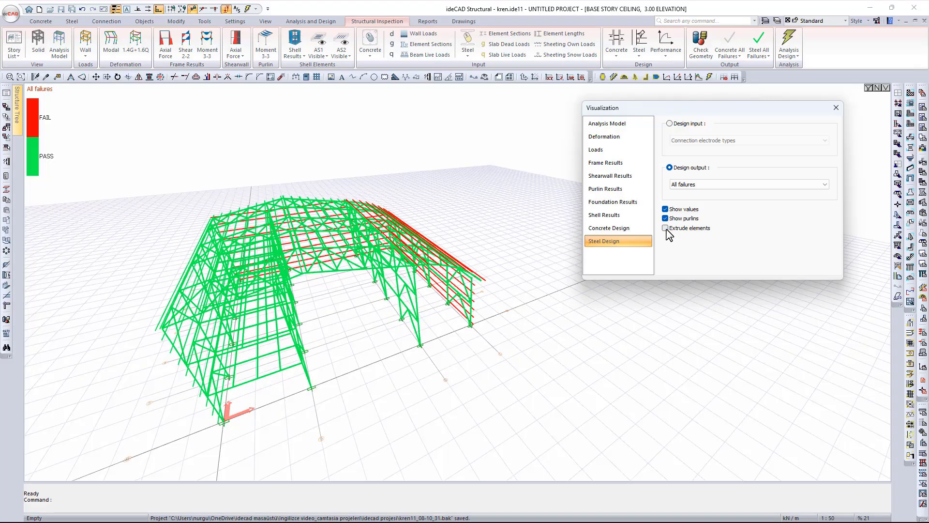
pyautogui.click(667, 229)
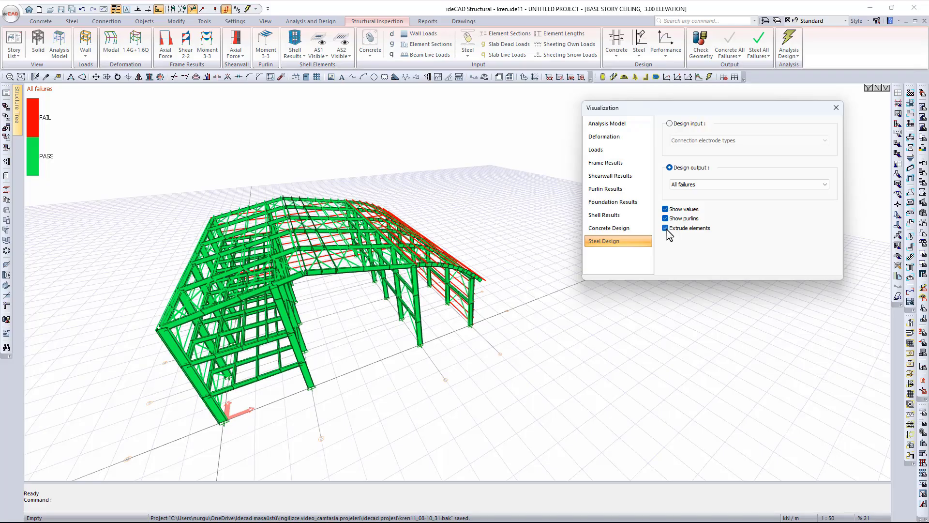
pyautogui.click(665, 219)
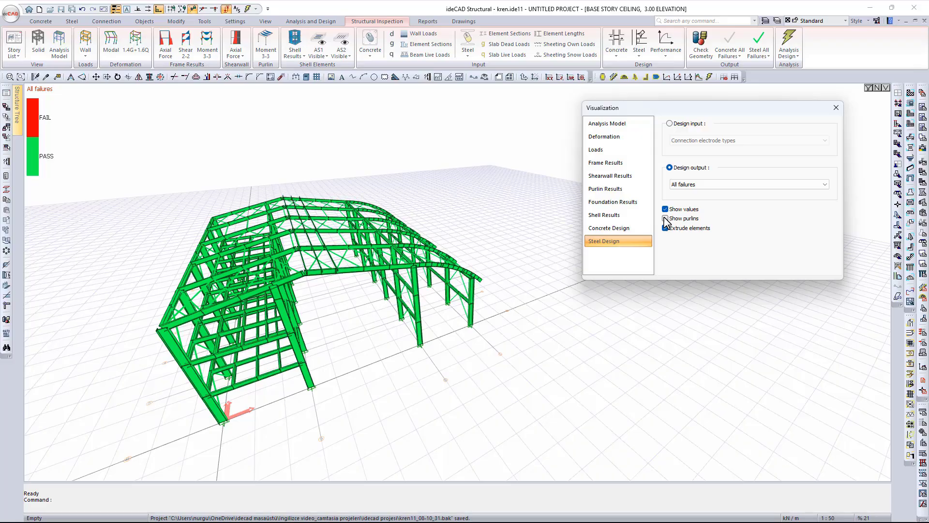
pyautogui.click(666, 218)
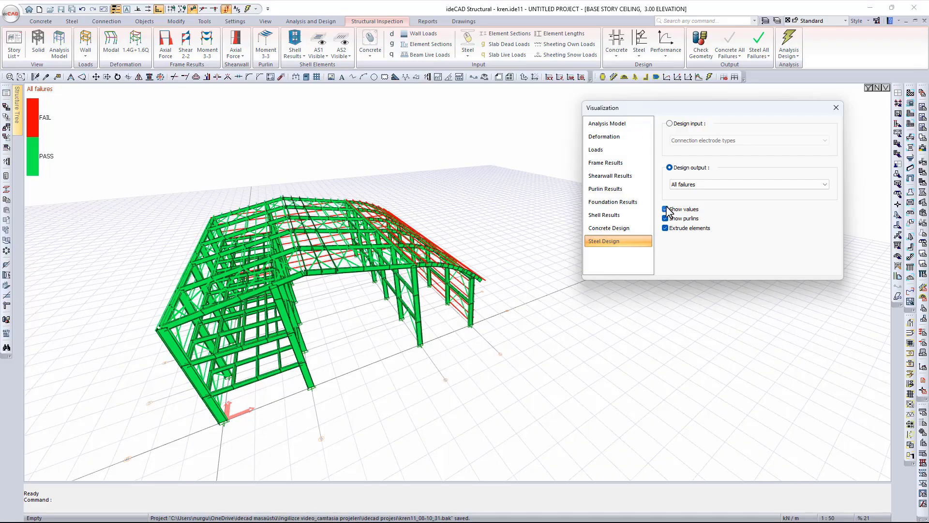
pyautogui.click(704, 184)
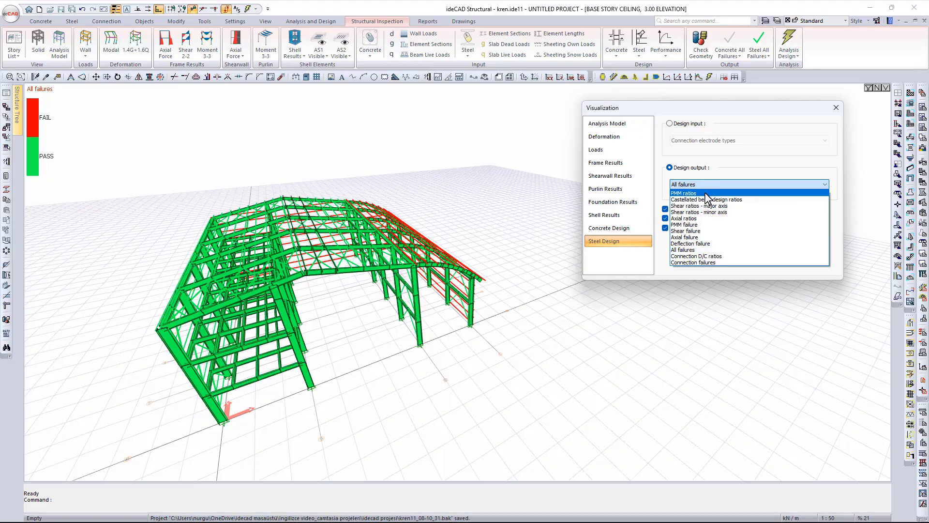
# - Show PMM ratios on the hall and orbit and zoom to inspect the right wall and frame
pyautogui.click(705, 192)
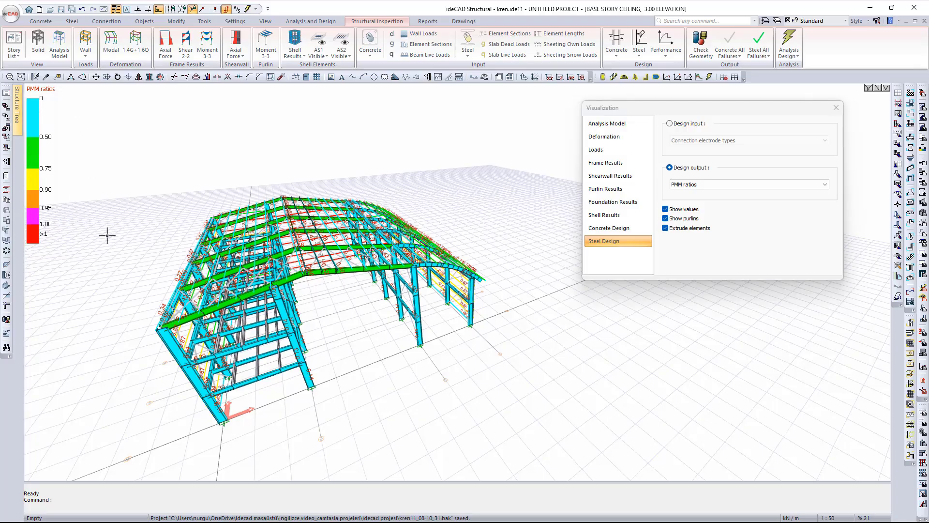
pyautogui.moveTo(454, 300); pyautogui.dragTo(416, 288, button='middle')
pyautogui.scroll(3, 414, 287)
pyautogui.scroll(3, 414, 287)
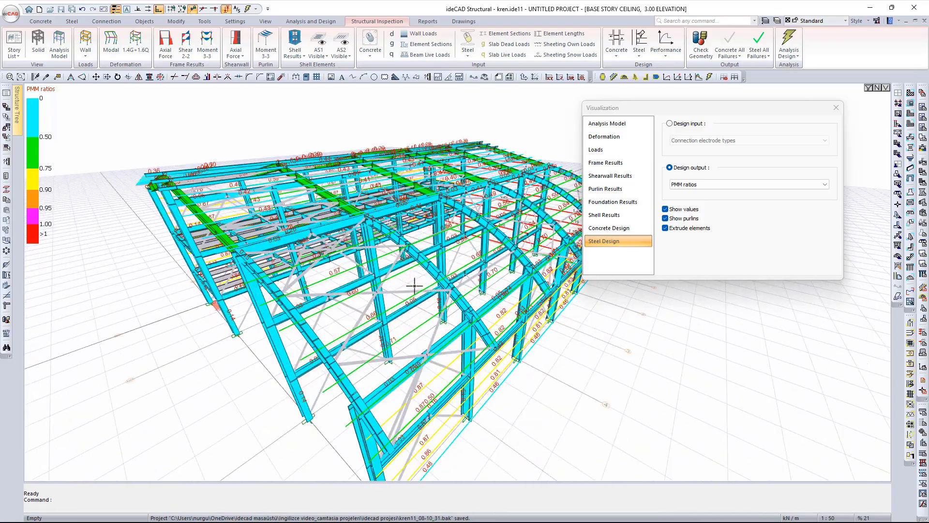
pyautogui.scroll(3, 386, 279)
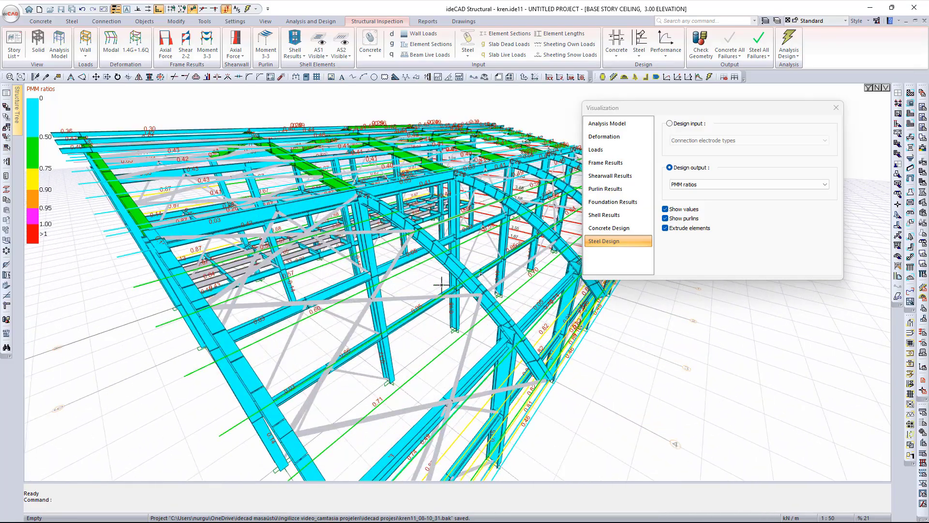
pyautogui.scroll(-6, 441, 284)
pyautogui.moveTo(441, 284); pyautogui.dragTo(539, 295, button='middle')
pyautogui.moveTo(375, 291); pyautogui.dragTo(407, 280, button='middle')
pyautogui.scroll(3, 394, 292)
# - Colour the model by castellated beam design ratios and orbit to the lower-left castellated beams
pyautogui.click(730, 186)
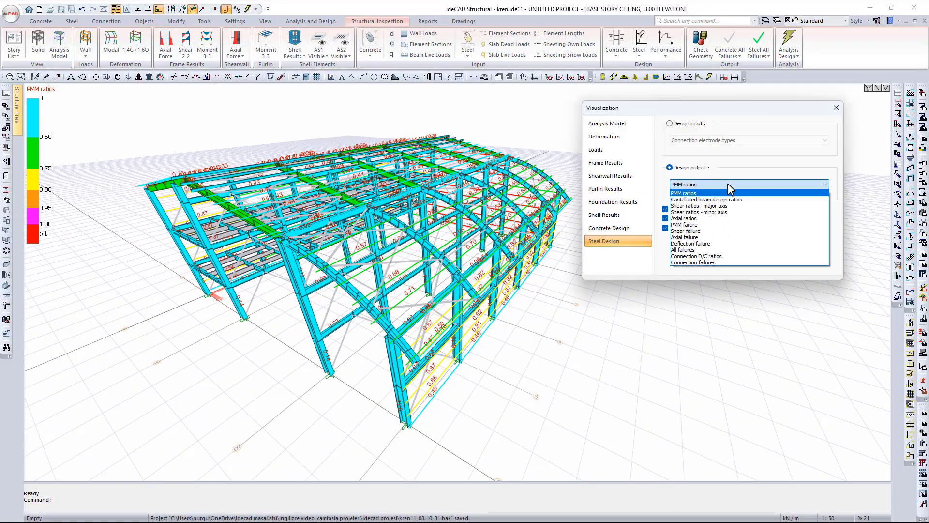
pyautogui.click(727, 200)
pyautogui.moveTo(491, 284); pyautogui.dragTo(534, 269, button='middle')
pyautogui.moveTo(274, 272); pyautogui.dragTo(327, 270, button='middle')
pyautogui.scroll(5, 228, 272)
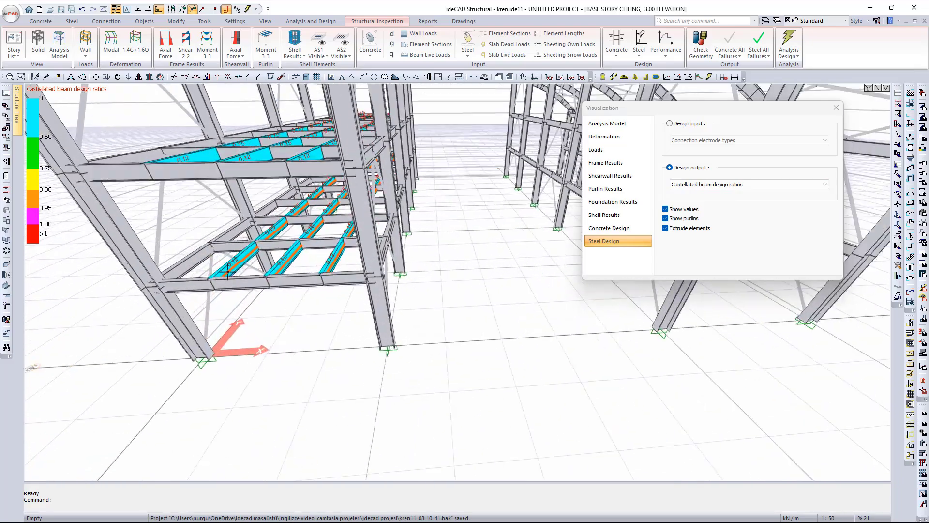
# - Show major-axis shear ratios and orbit to a higher view of the whole hall
pyautogui.scroll(1, 228, 272)
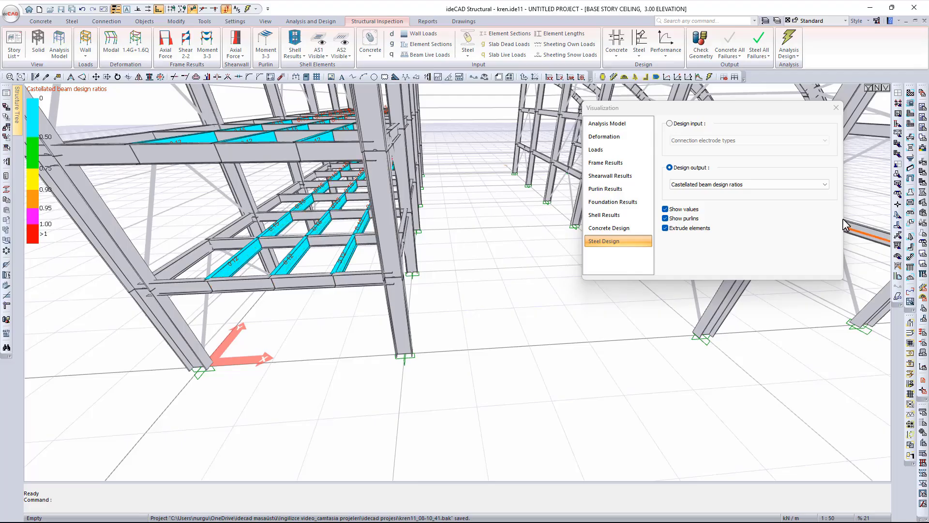
pyautogui.click(738, 190)
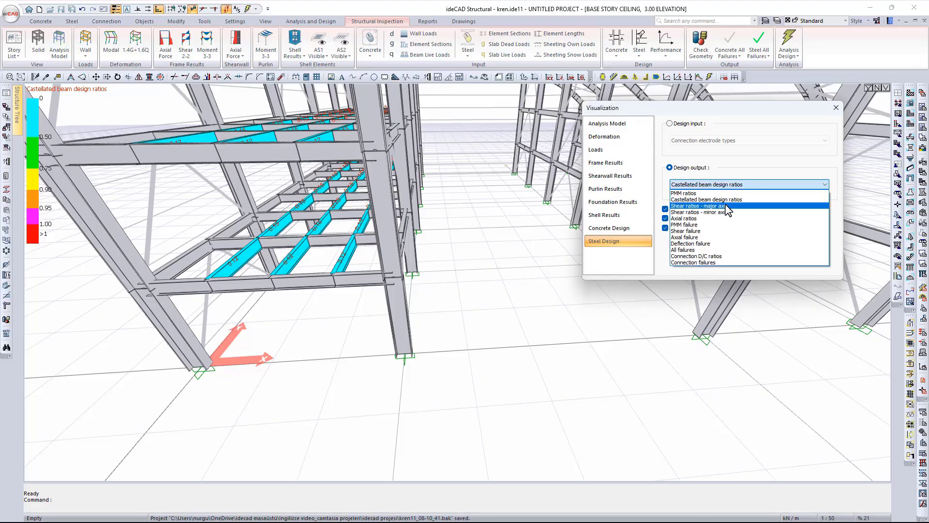
pyautogui.click(717, 206)
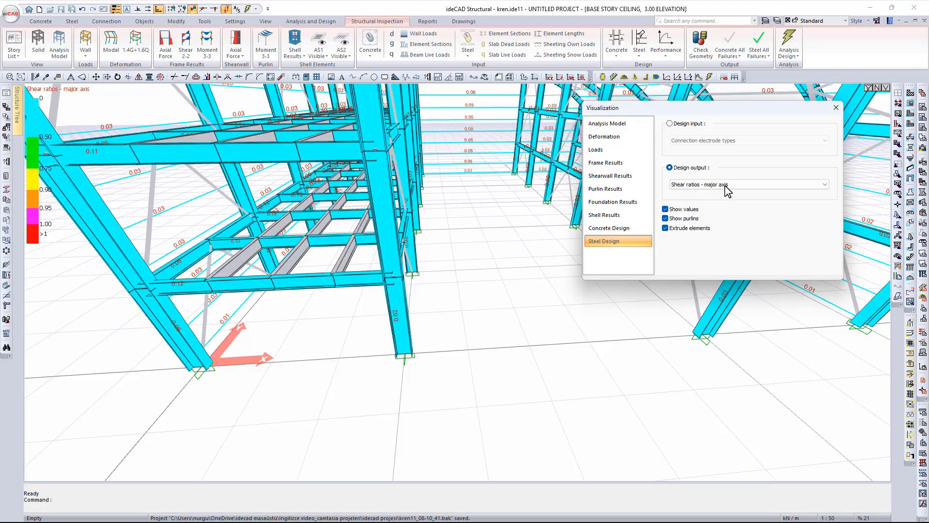
pyautogui.scroll(-5, 490, 267)
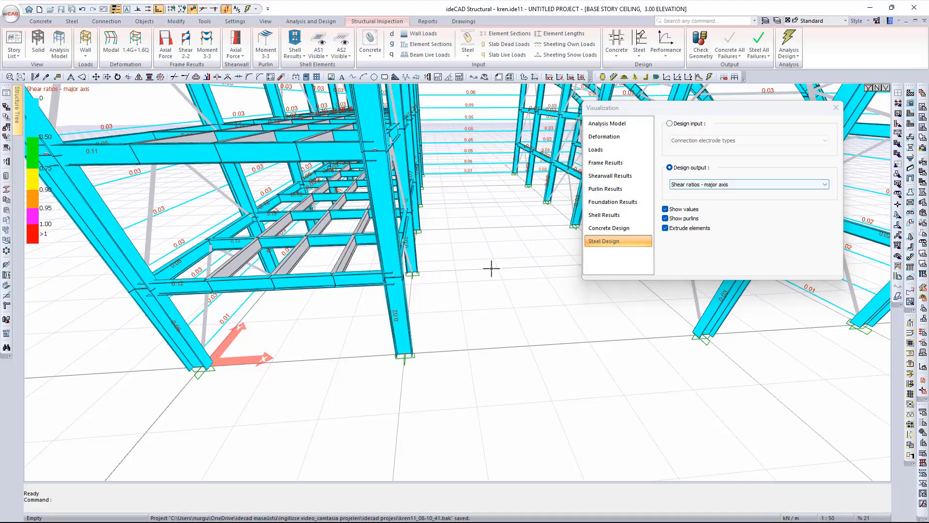
pyautogui.moveTo(488, 271); pyautogui.dragTo(376, 333, button='middle')
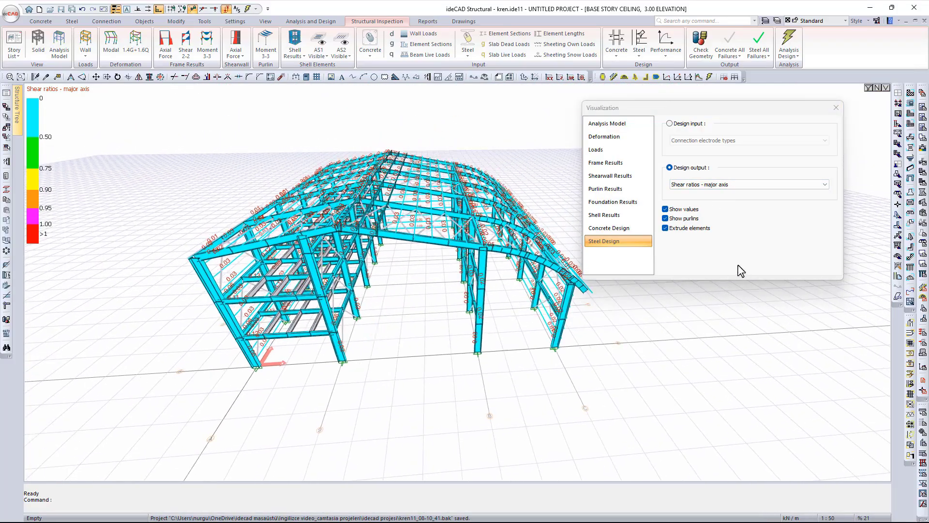
pyautogui.moveTo(549, 309); pyautogui.dragTo(523, 320, button='middle')
# - Show minor-axis shear ratios, then axial ratios, panning the model to the left
pyautogui.click(739, 184)
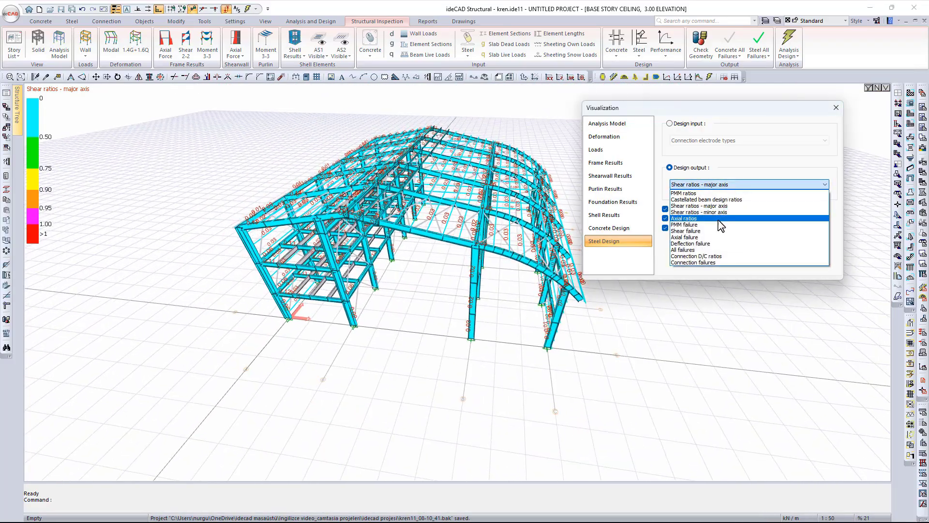
pyautogui.click(726, 220)
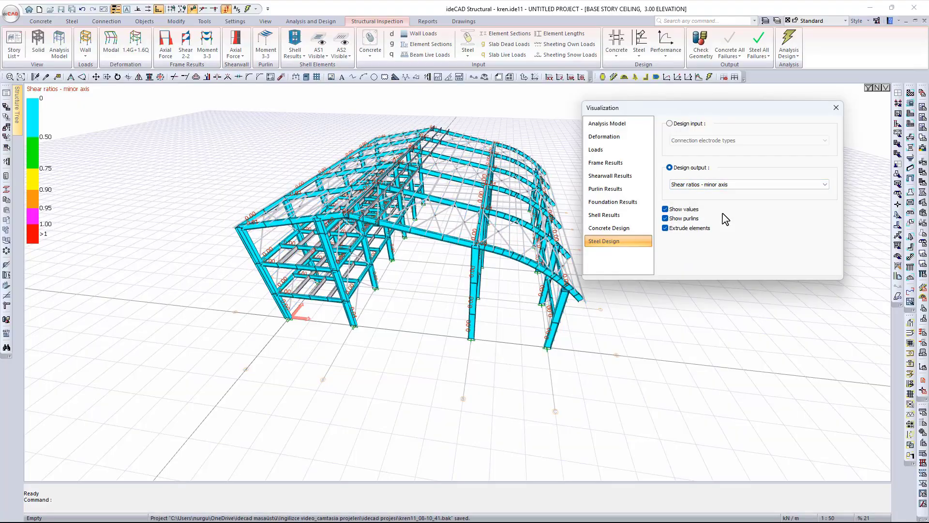
pyautogui.click(730, 189)
pyautogui.click(727, 219)
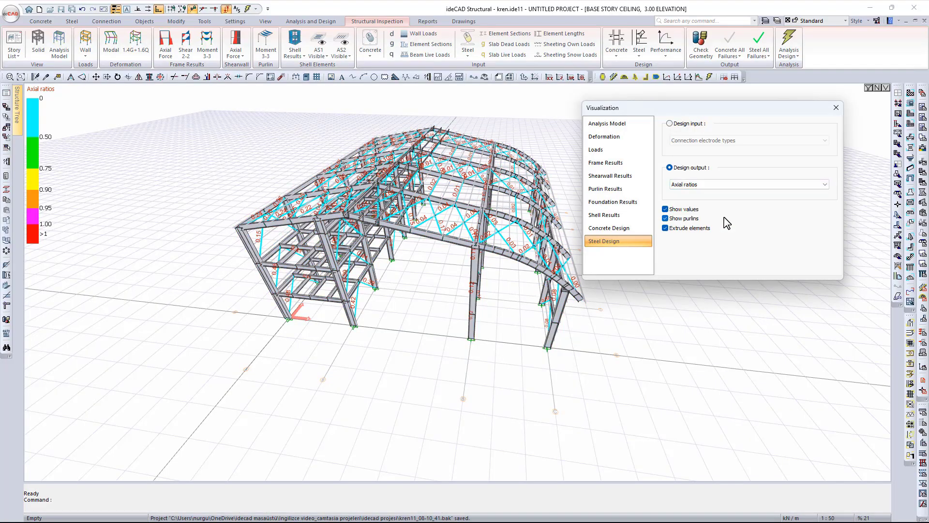
pyautogui.moveTo(464, 322); pyautogui.dragTo(354, 323, button='middle')
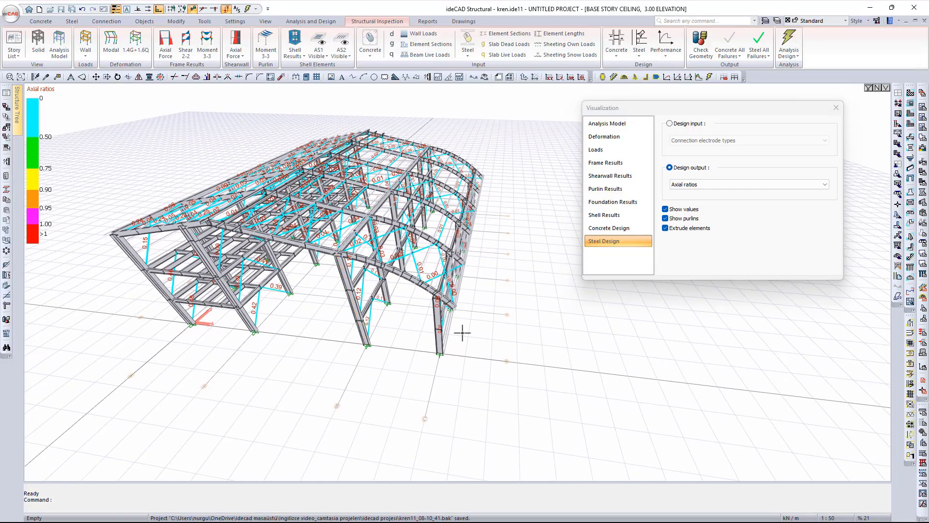
pyautogui.scroll(3, 460, 333)
pyautogui.moveTo(431, 331); pyautogui.dragTo(417, 332, button='middle')
pyautogui.scroll(-3, 418, 332)
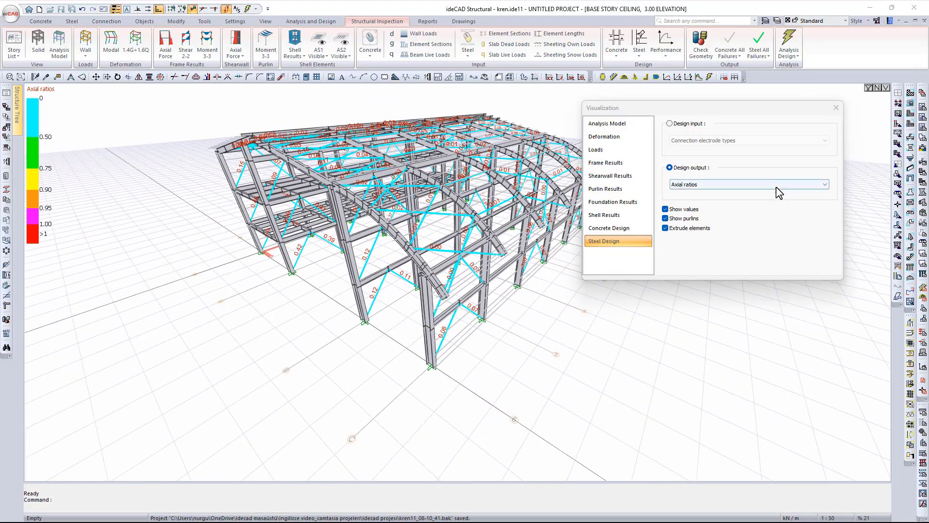
pyautogui.click(777, 188)
# - Return to PMM ratios and open design checks for front-corner column CE003 (HE 500 B, ratio 0.146)
pyautogui.click(697, 194)
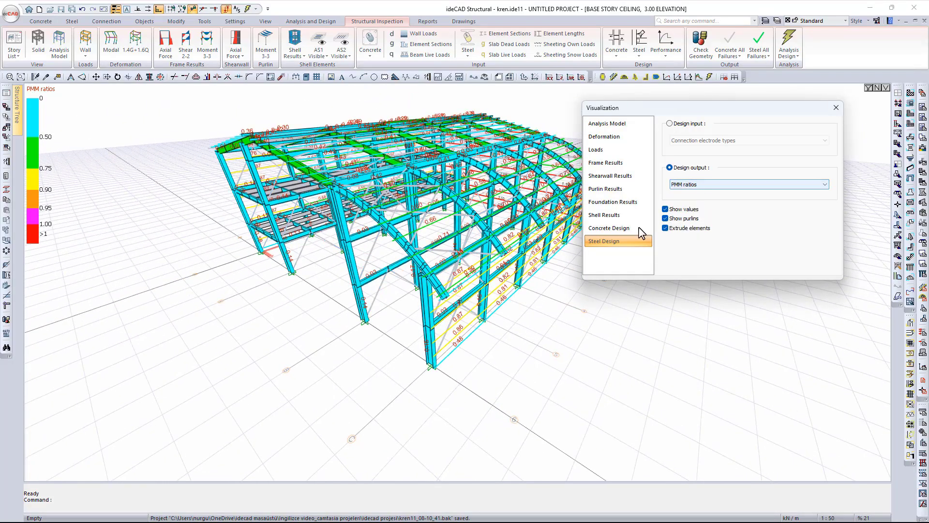
pyautogui.scroll(3, 415, 325)
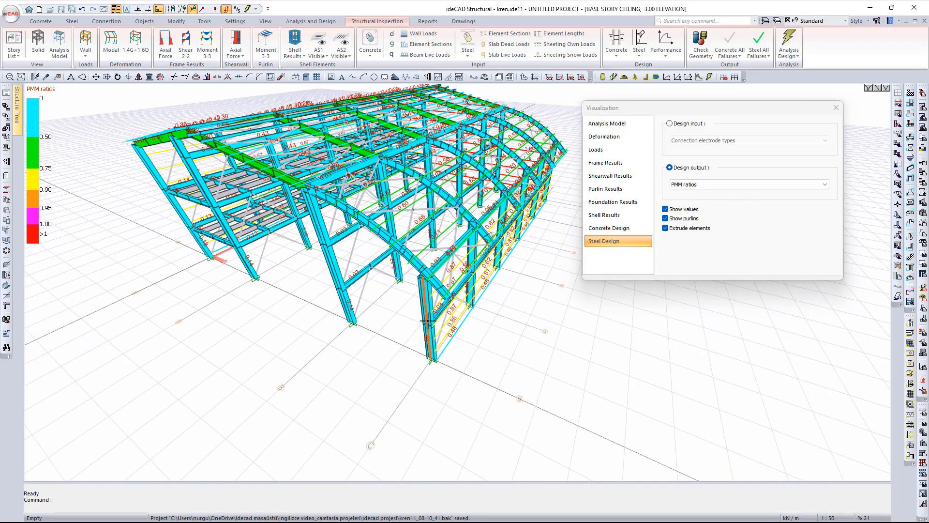
pyautogui.click(424, 337)
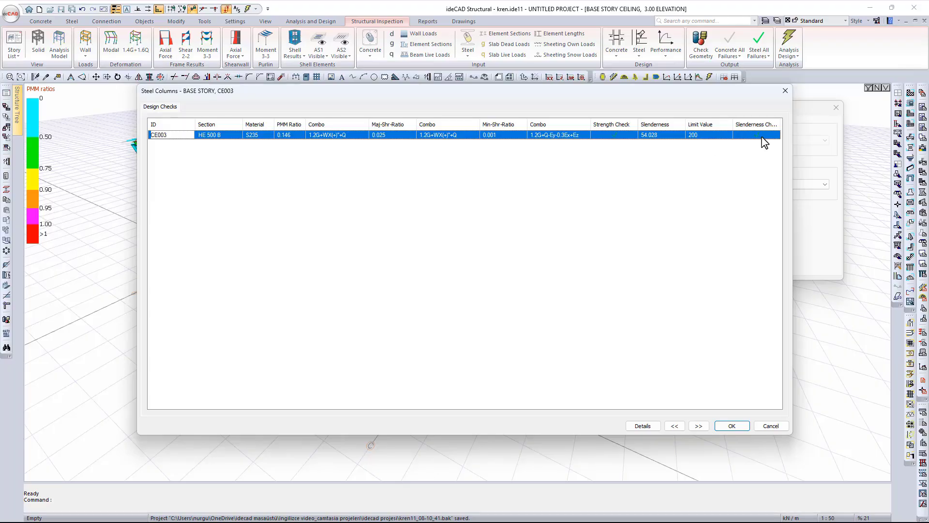
# - Open CE003's AISC 360-16 (LRFD) details and list its load combinations
pyautogui.click(656, 428)
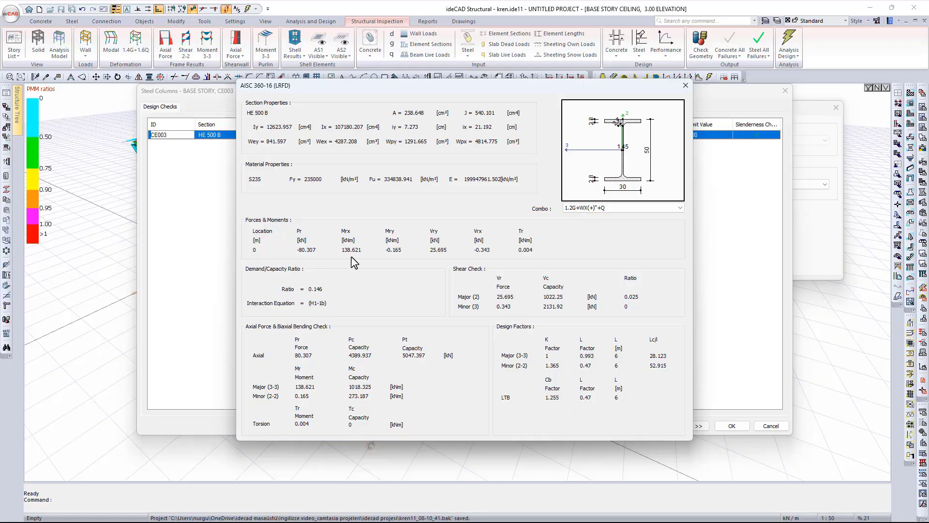
pyautogui.click(648, 208)
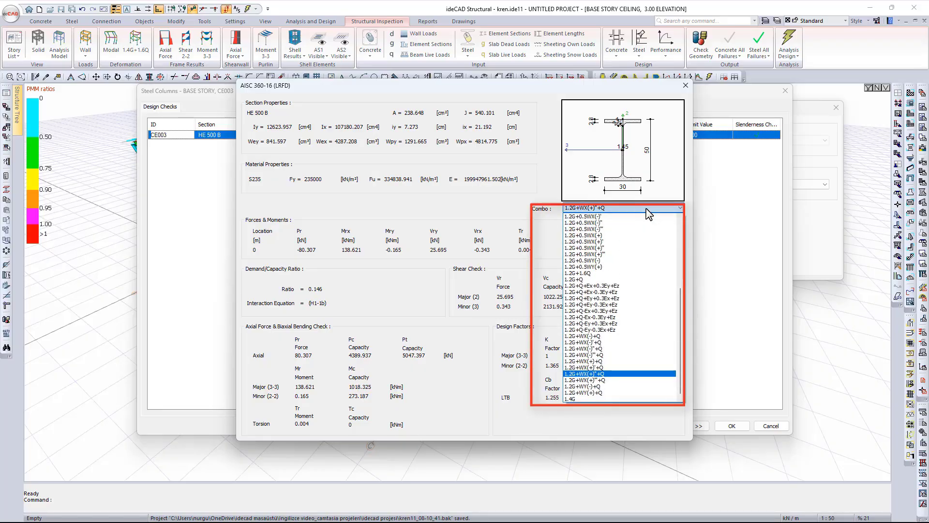
# - Keep combination 1.2G+WX(+)''+Q and close CE003's AISC 360-16 details window
pyautogui.click(647, 209)
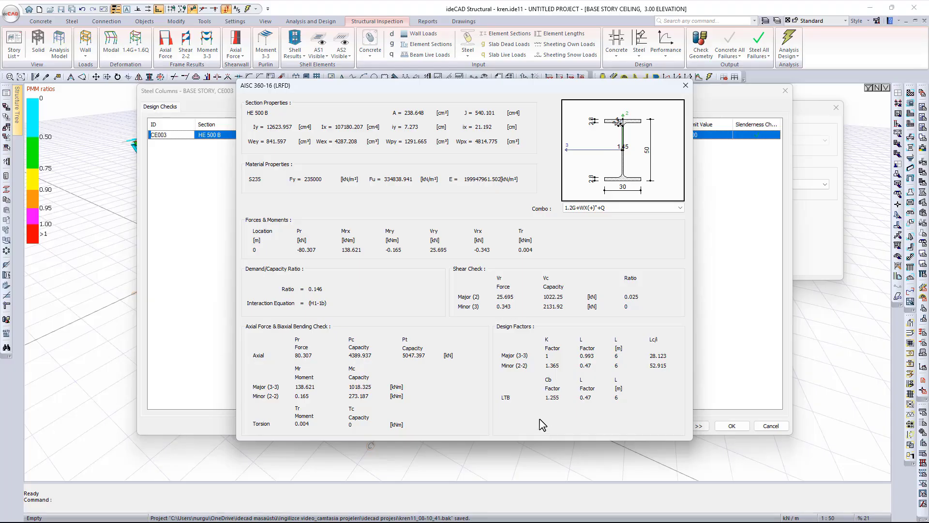
pyautogui.click(686, 86)
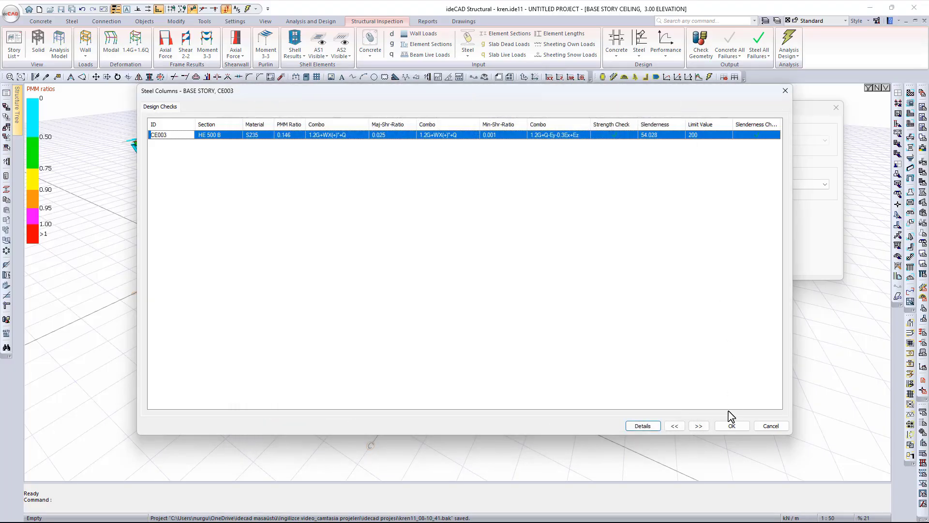
# - Close CE003's column checks and colour the hall's floor beams by castellated beam design ratios
pyautogui.click(731, 426)
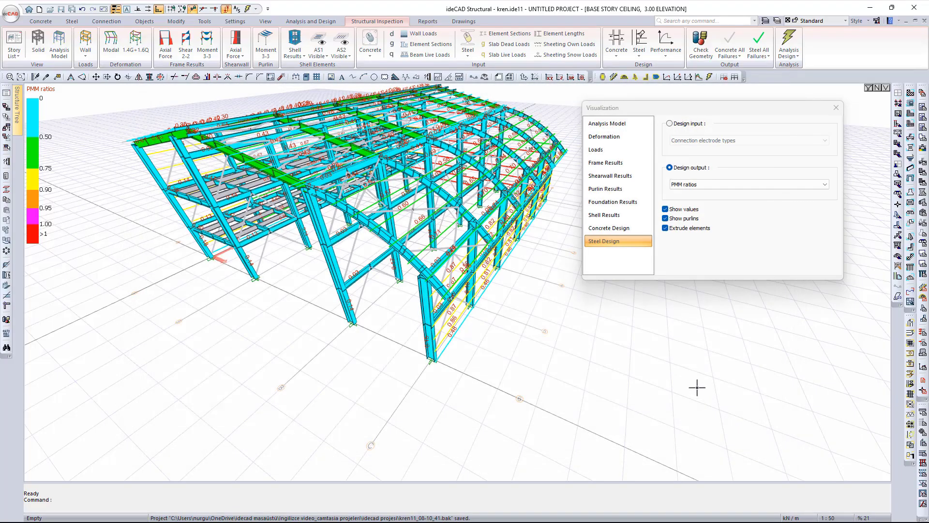
pyautogui.moveTo(486, 338); pyautogui.dragTo(488, 373, button='middle')
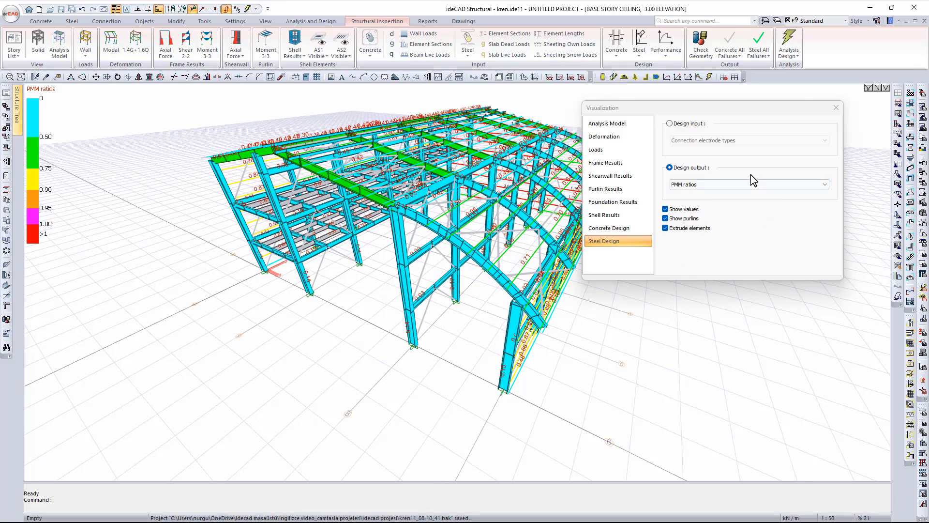
pyautogui.click(726, 184)
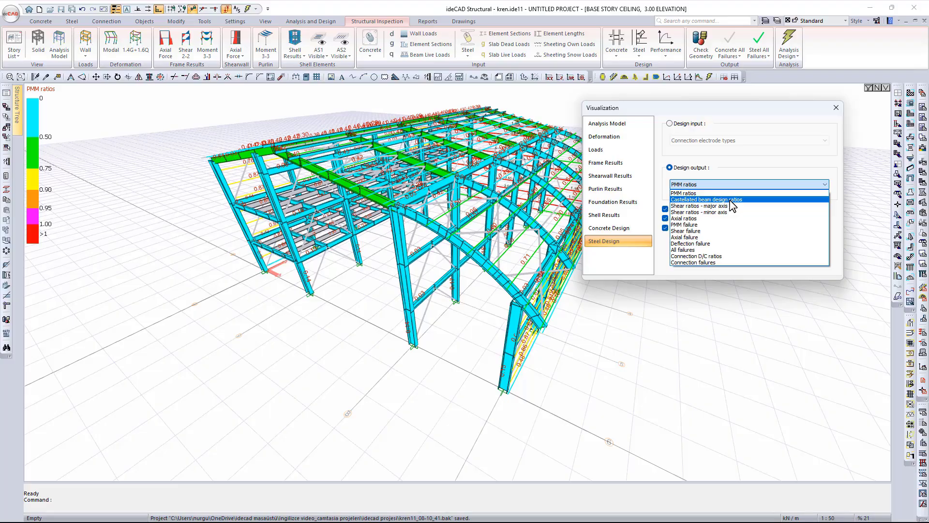
pyautogui.click(731, 200)
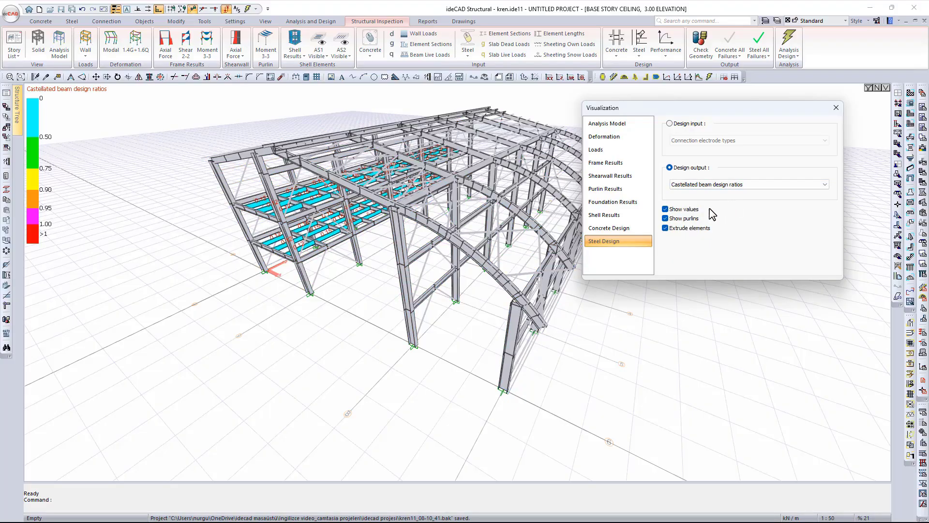
# - Review castellated beam SB001's construction-stage forces, moments and section details, then open its composite design
pyautogui.click(308, 245)
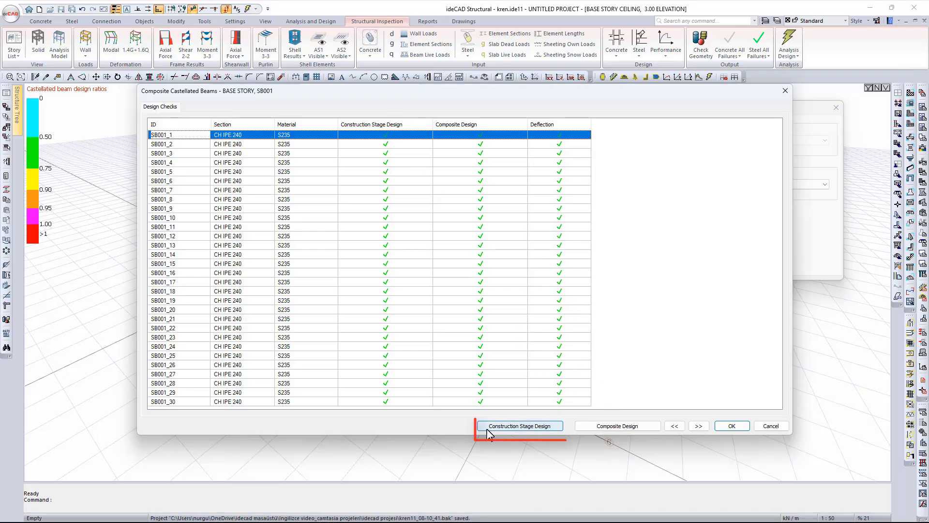
pyautogui.click(554, 426)
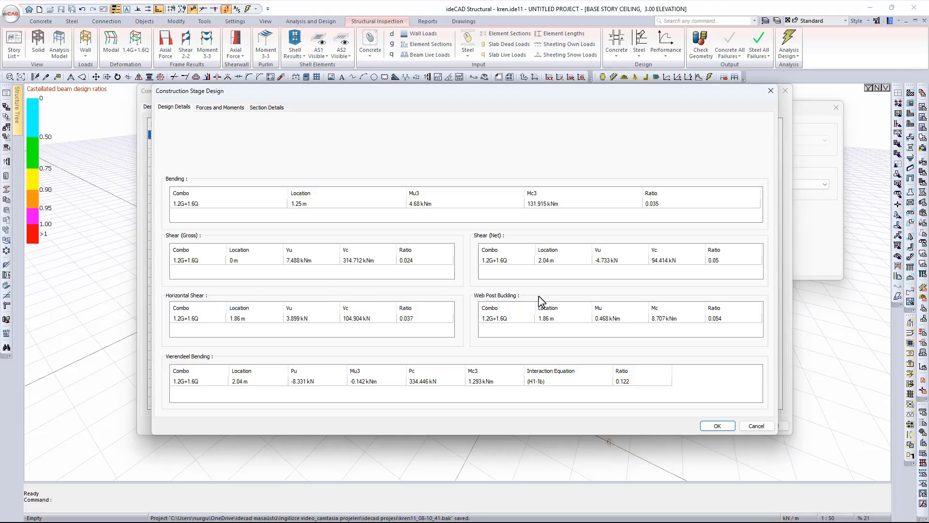
pyautogui.click(209, 107)
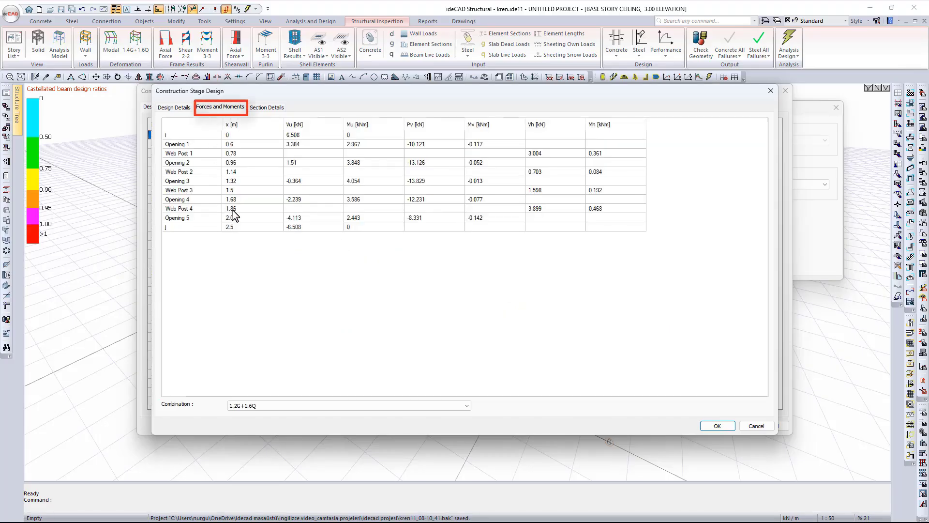
pyautogui.click(274, 108)
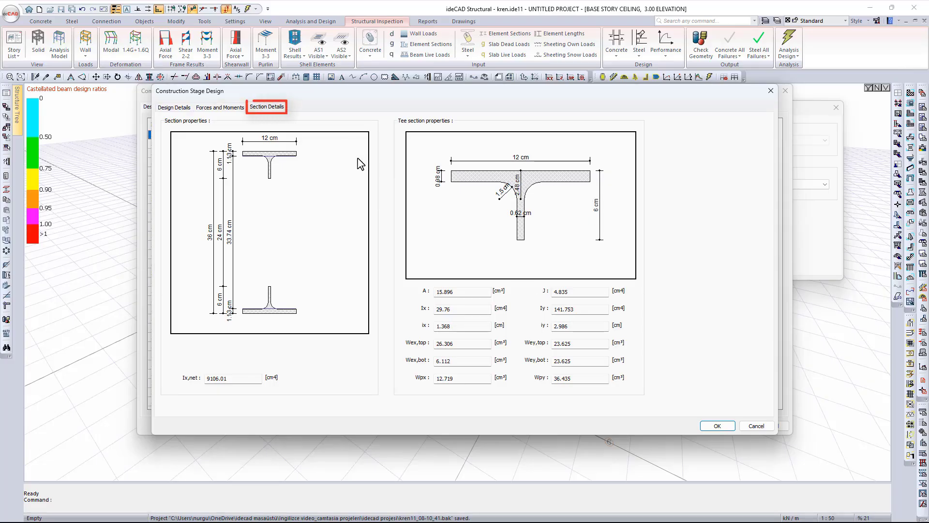
pyautogui.click(718, 426)
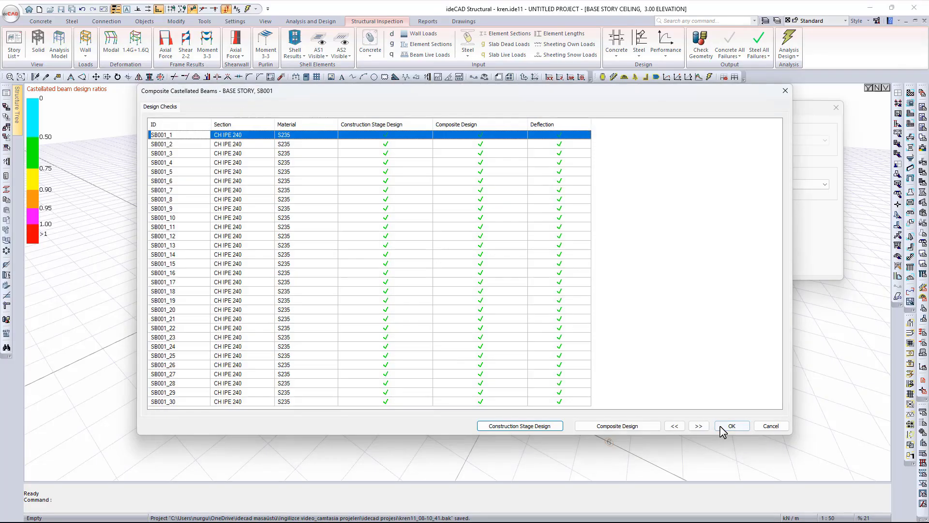
pyautogui.click(637, 429)
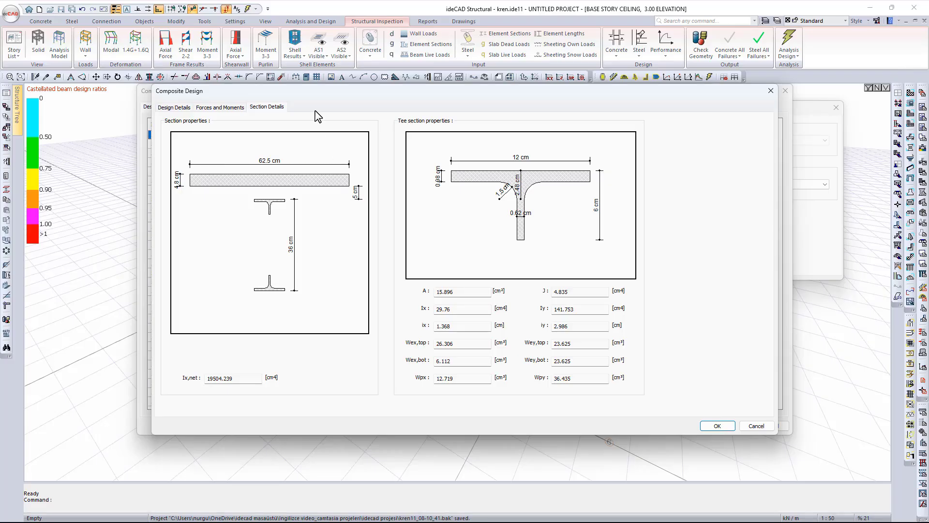
# - Close SB001's composite design results and the Composite Castellated Beams list
pyautogui.click(726, 427)
pyautogui.click(728, 428)
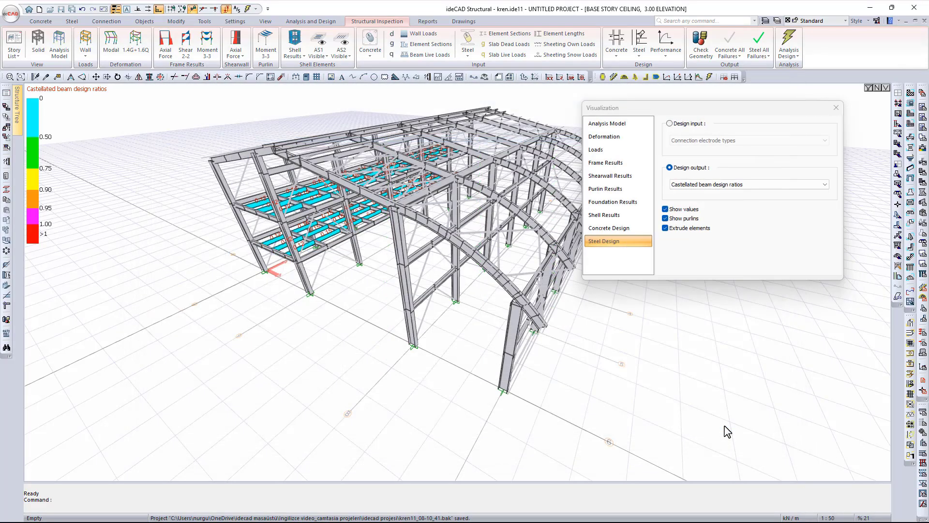
# - Display the PMM failure map and orbit the hall to view it from the side
pyautogui.click(712, 185)
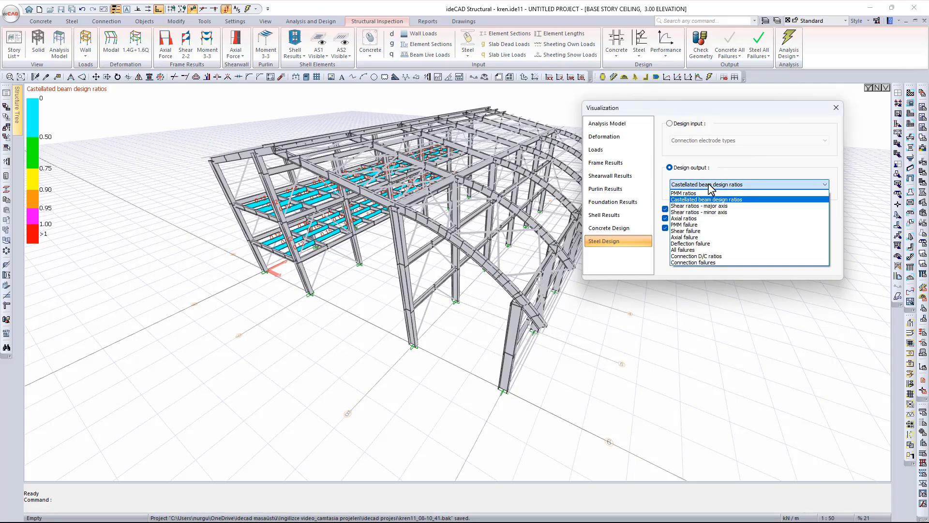
pyautogui.click(717, 224)
pyautogui.moveTo(367, 285); pyautogui.dragTo(111, 234, button='middle')
pyautogui.scroll(-2, 456, 265)
pyautogui.scroll(3, 281, 253)
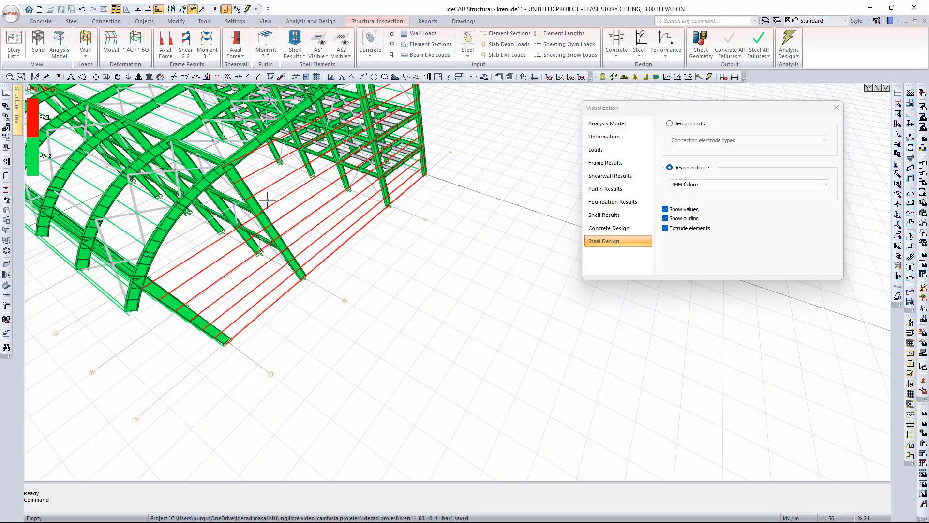
pyautogui.moveTo(313, 222); pyautogui.dragTo(414, 272, button='middle')
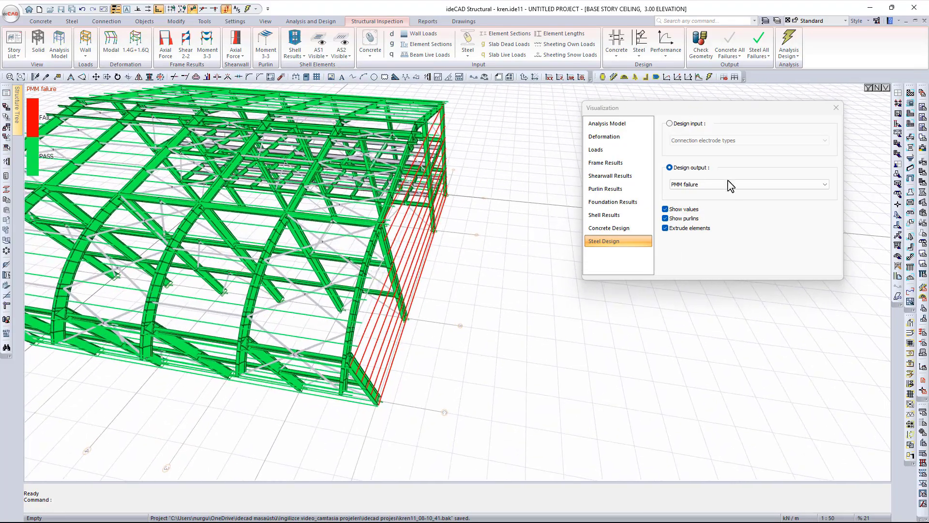
# - Switch the design output to the shear failure map, where every member passes
pyautogui.click(731, 184)
pyautogui.click(717, 232)
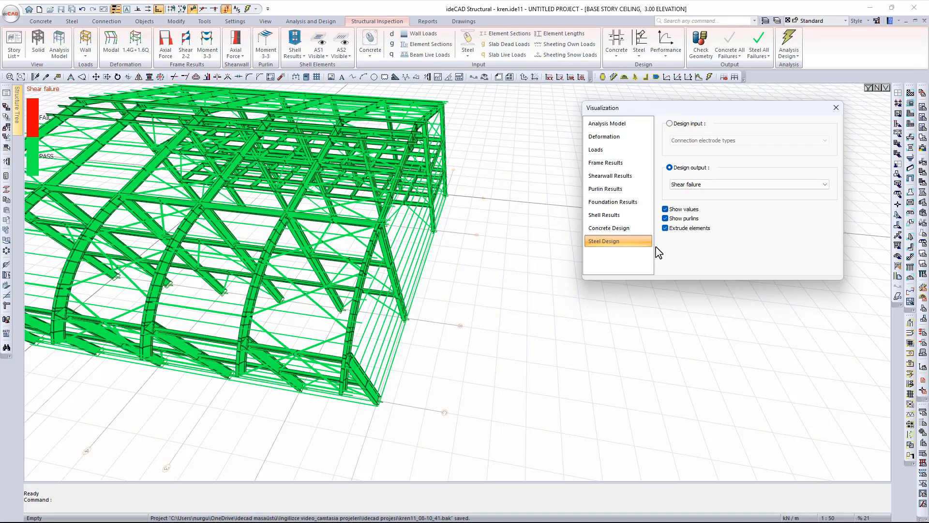
pyautogui.click(734, 189)
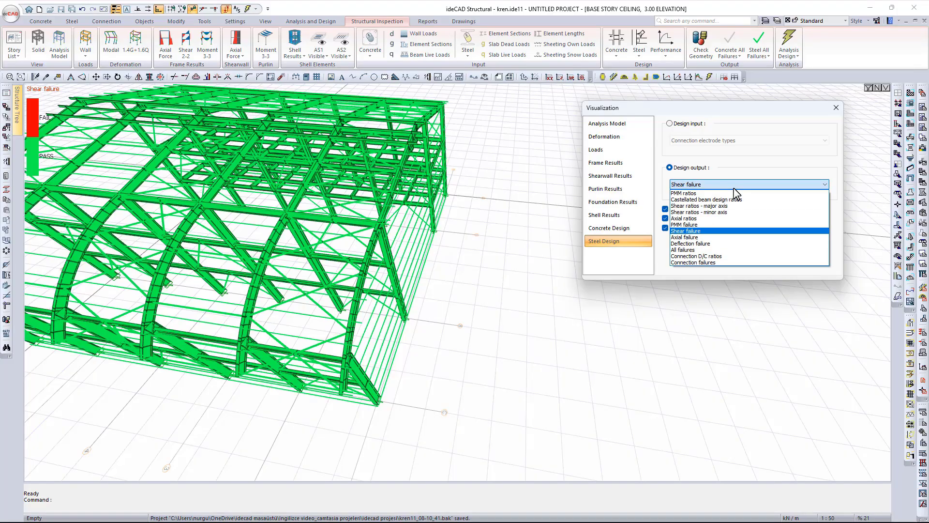
# - Display the deflection failure map and view the hall from a lower angle
pyautogui.click(728, 244)
pyautogui.scroll(-3, 523, 261)
pyautogui.moveTo(547, 264); pyautogui.dragTo(504, 315, button='middle')
pyautogui.scroll(5, 329, 356)
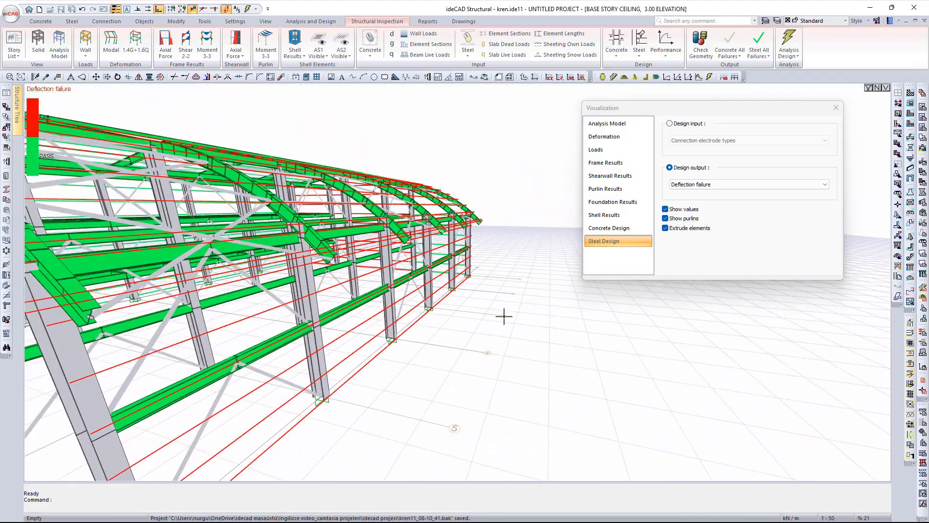
# - Switch to the axial failure map, showing the bracing members green as passing
pyautogui.click(711, 186)
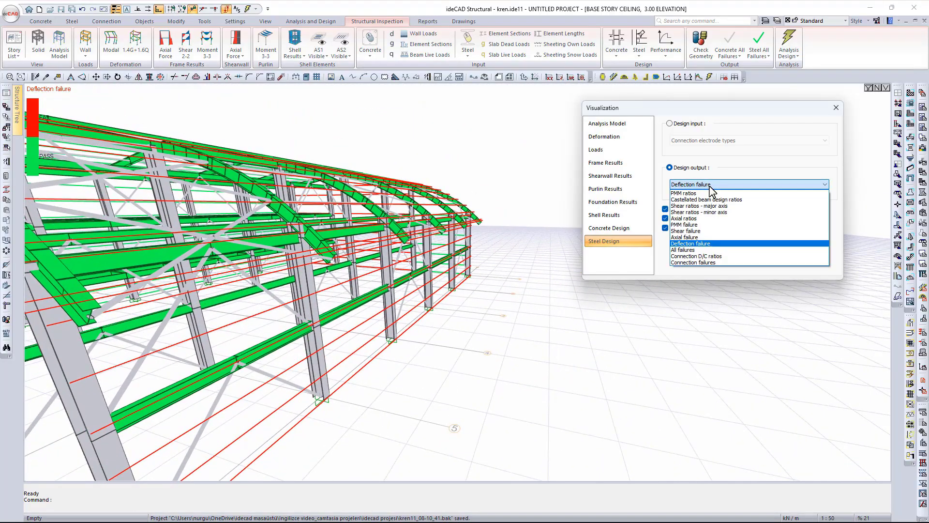
pyautogui.click(714, 238)
pyautogui.scroll(-3, 437, 308)
pyautogui.scroll(-2, 437, 308)
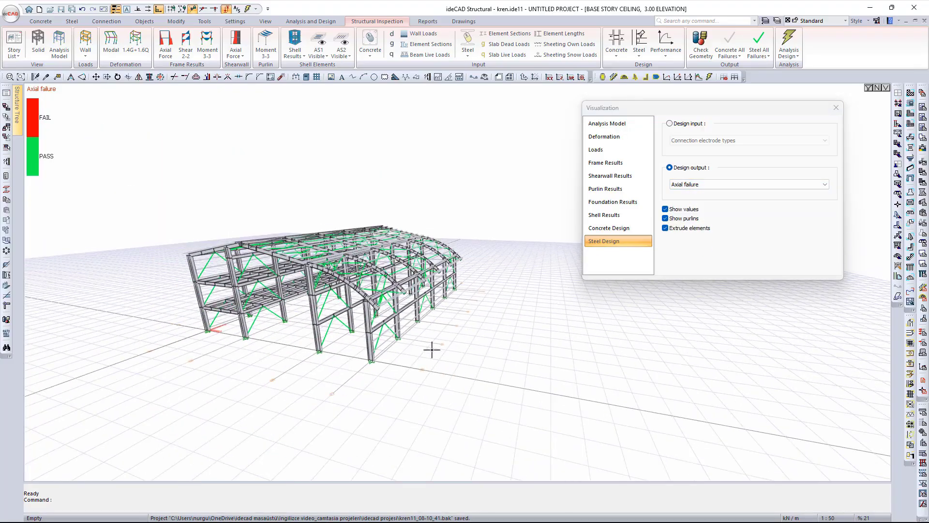
pyautogui.moveTo(431, 349); pyautogui.dragTo(496, 431, button='middle')
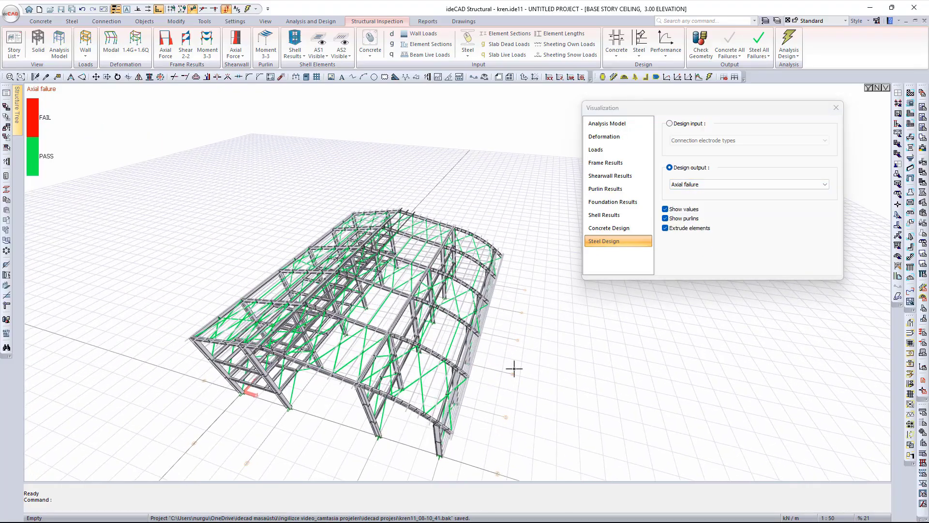
pyautogui.moveTo(515, 369); pyautogui.dragTo(498, 310, button='middle')
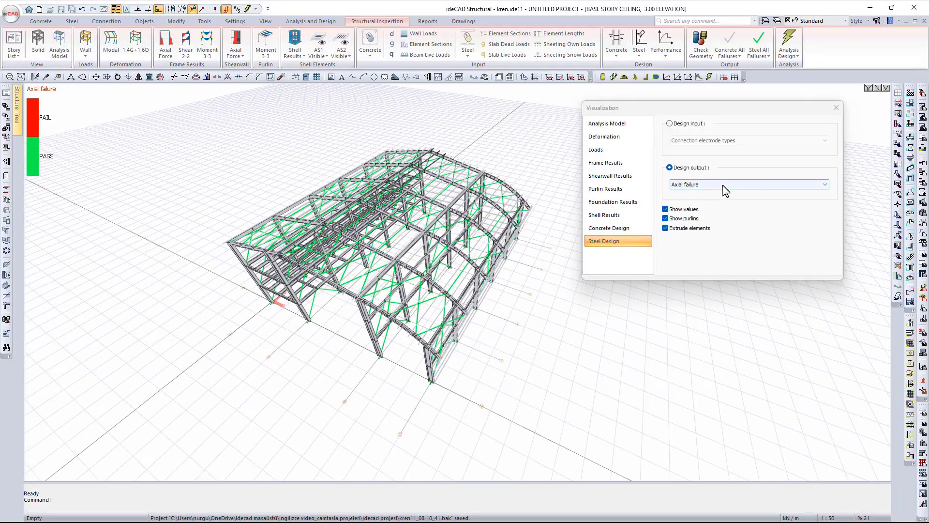
pyautogui.click(724, 185)
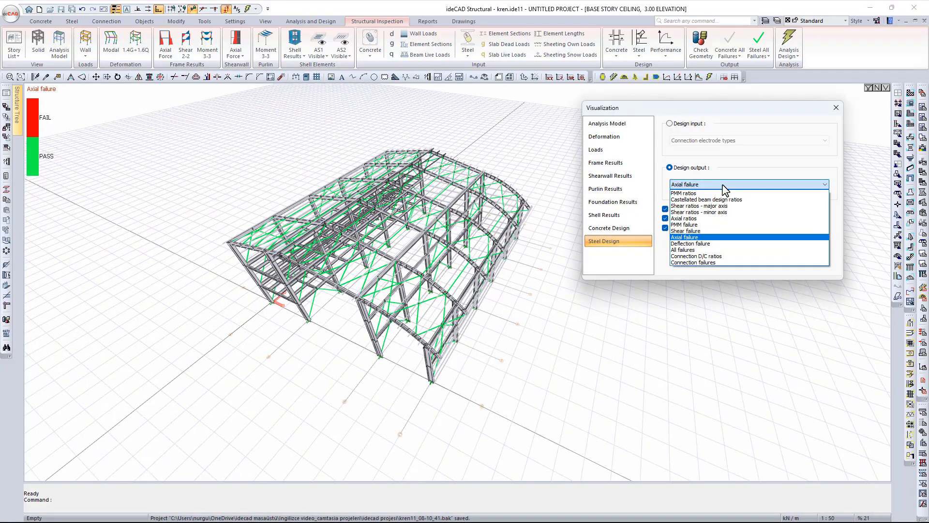
# - Show the connection D/C ratios, then the connection failures map of the hall
pyautogui.click(725, 257)
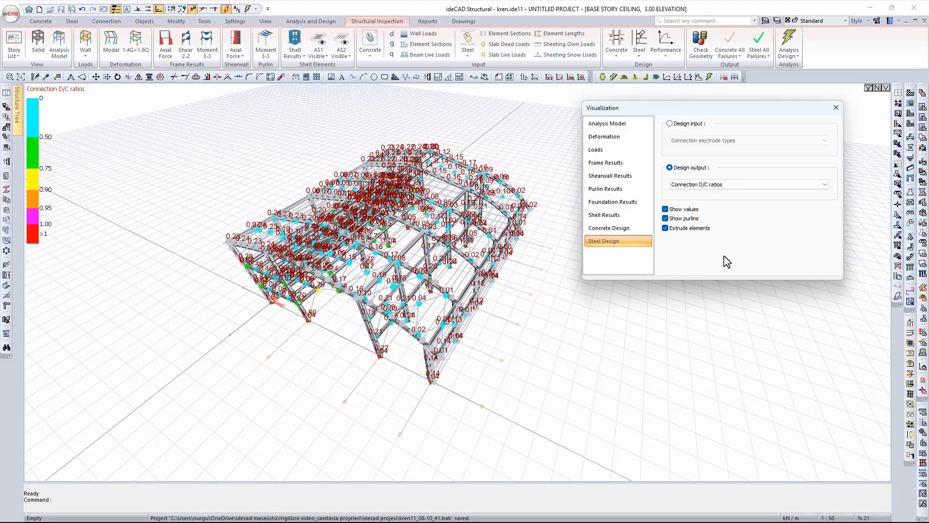
pyautogui.moveTo(445, 358)
pyautogui.mouseDown(button='middle')
pyautogui.moveTo(449, 369)
pyautogui.moveTo(496, 314)
pyautogui.mouseUp(button='middle')
pyautogui.click(757, 184)
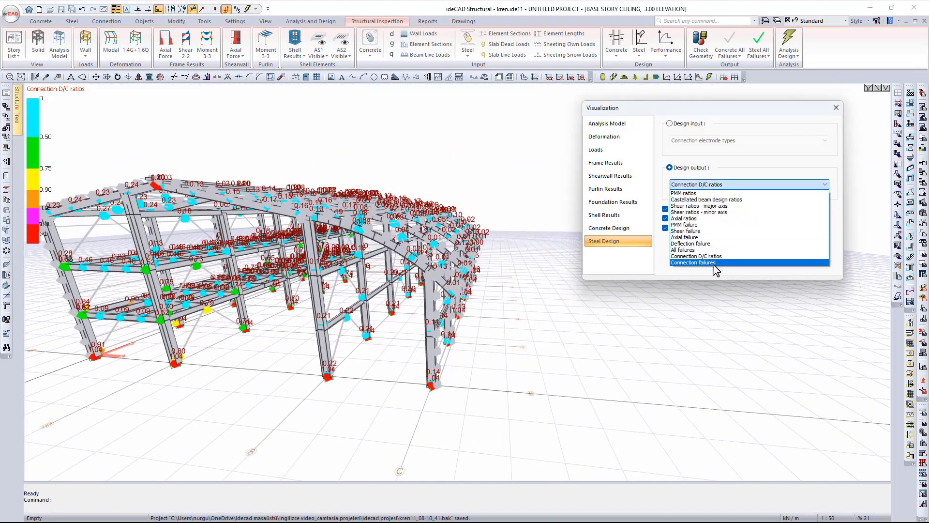
pyautogui.click(715, 263)
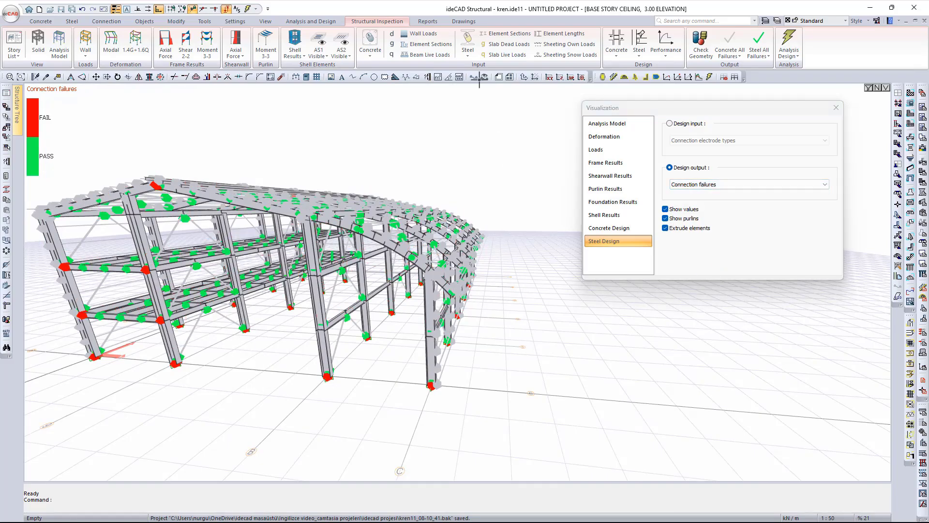
pyautogui.click(716, 185)
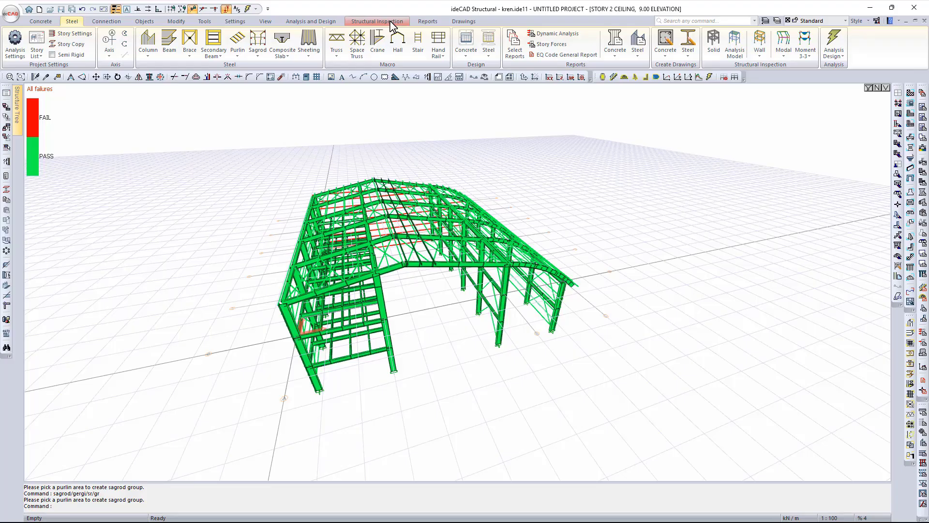
# - Step through the solid view, analysis model, wall loads, modal deformation and shear 2-2 diagrams
pyautogui.click(392, 21)
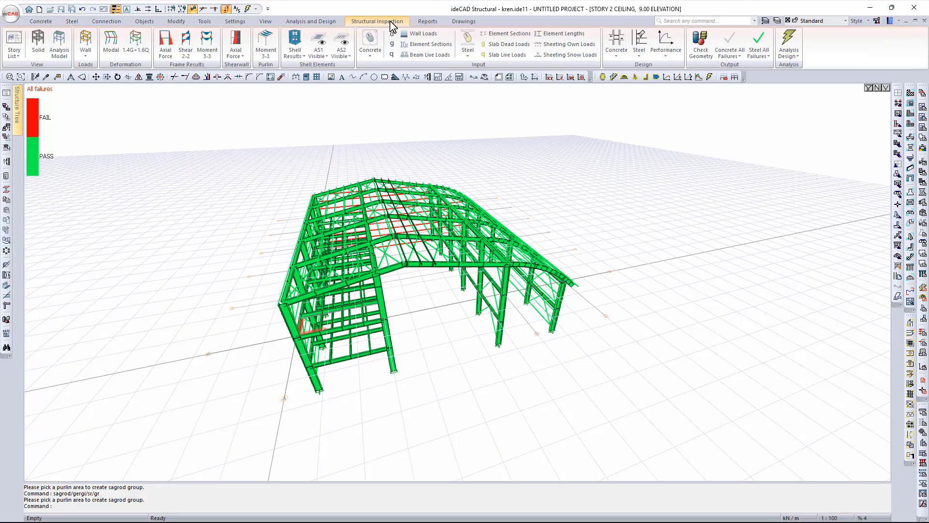
pyautogui.click(39, 44)
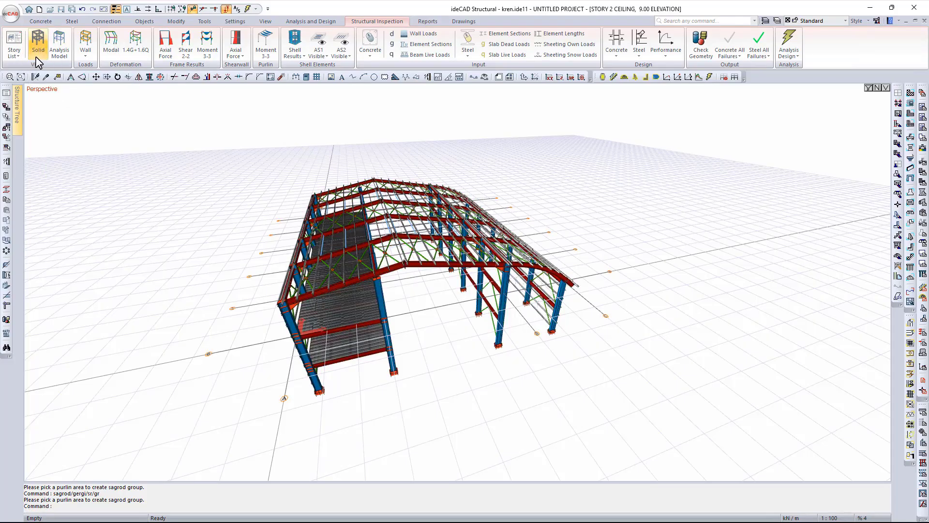
pyautogui.click(59, 42)
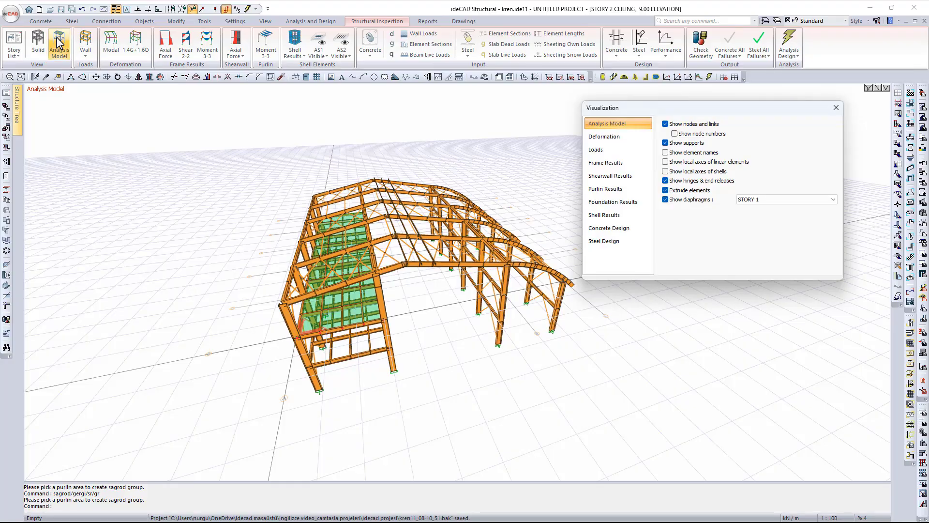
pyautogui.click(89, 43)
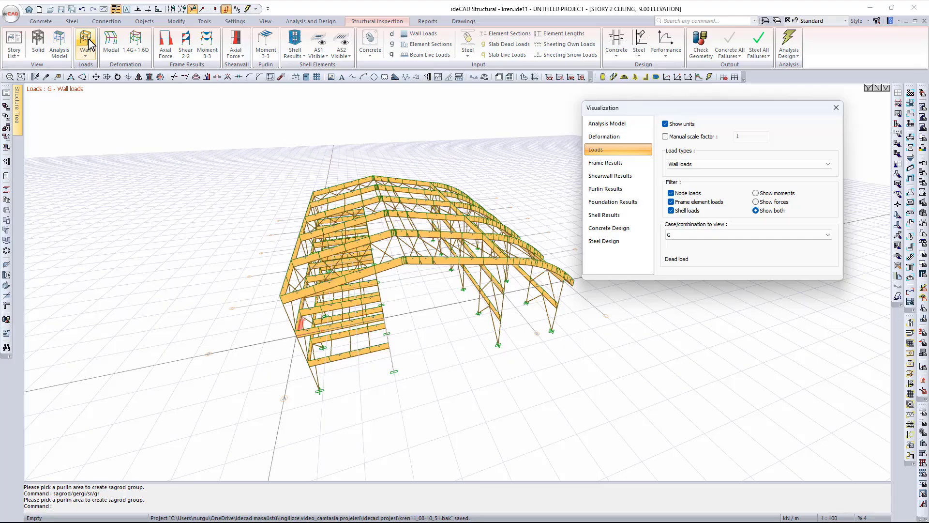
pyautogui.click(114, 44)
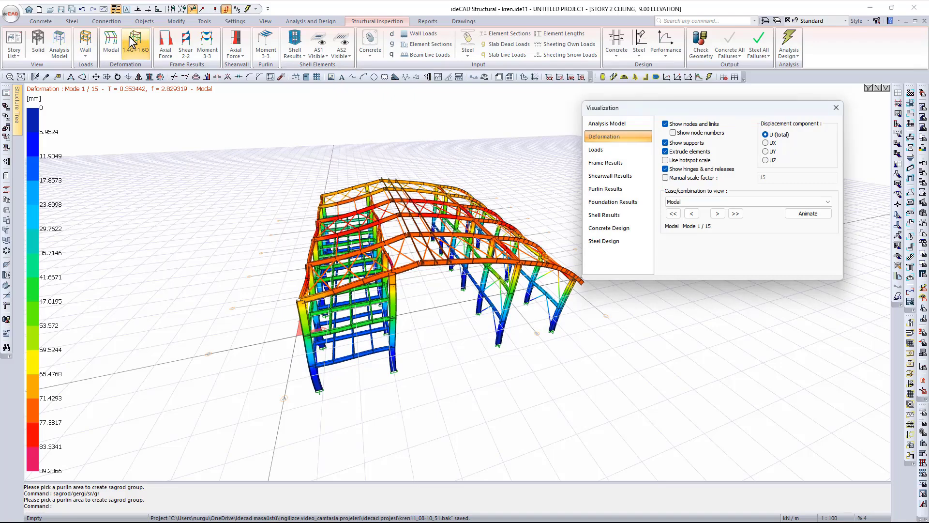
pyautogui.click(187, 41)
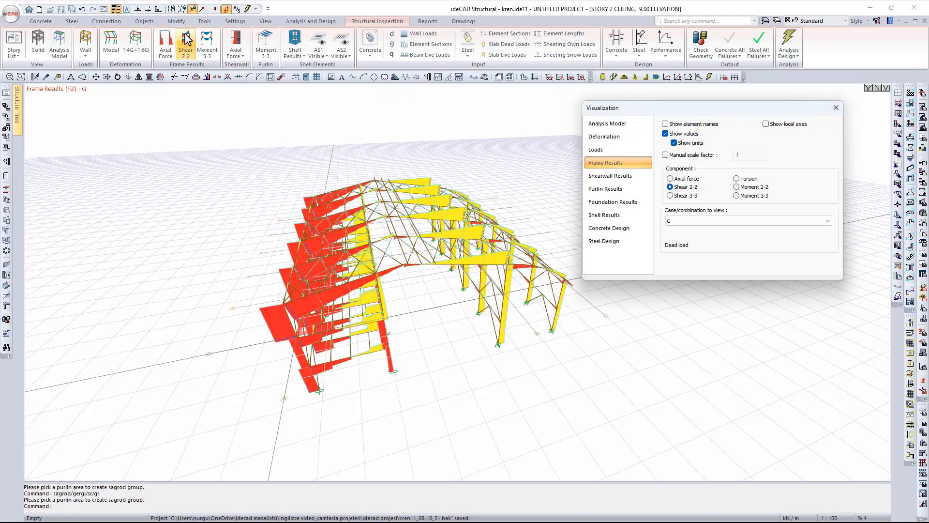
# - Close the visualization settings and display the Steel PMM Failure map
pyautogui.click(836, 108)
pyautogui.click(761, 53)
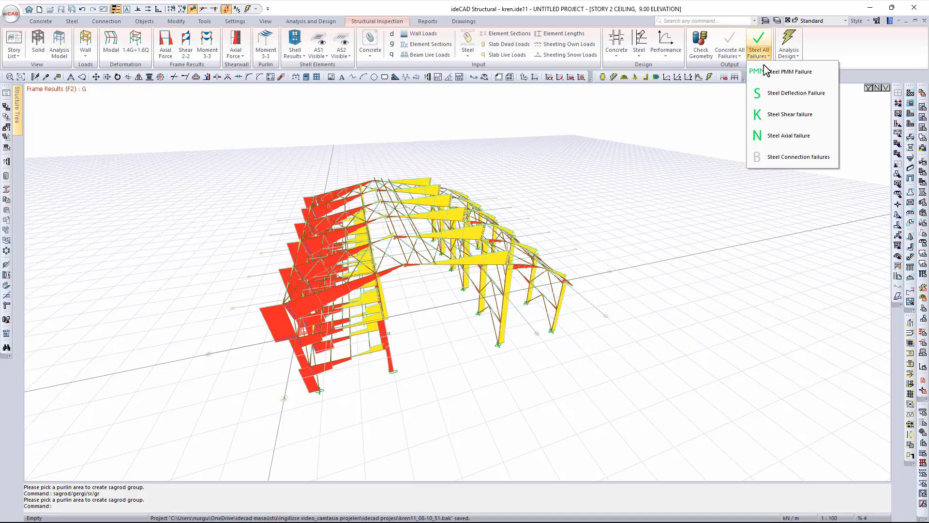
pyautogui.click(766, 71)
pyautogui.click(763, 48)
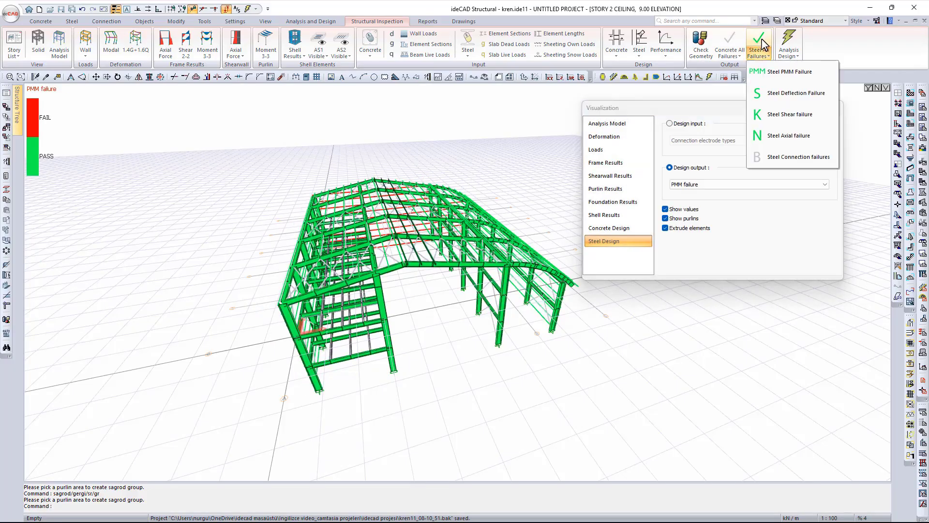